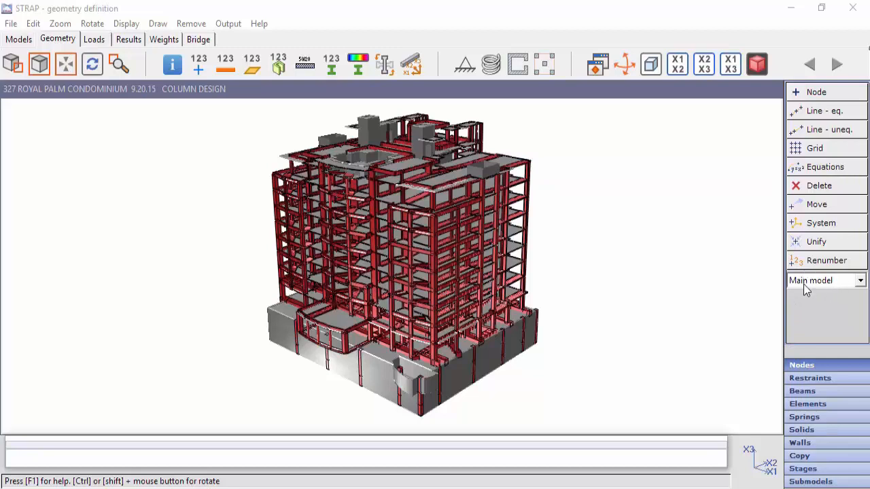
# - View the list of submodels in both the geometry definition and the loads definition
pyautogui.click(861, 281)
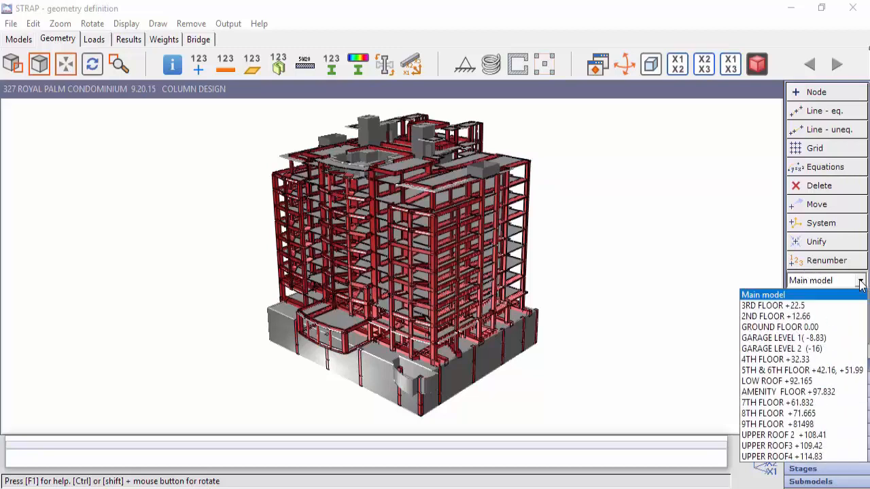
pyautogui.click(861, 284)
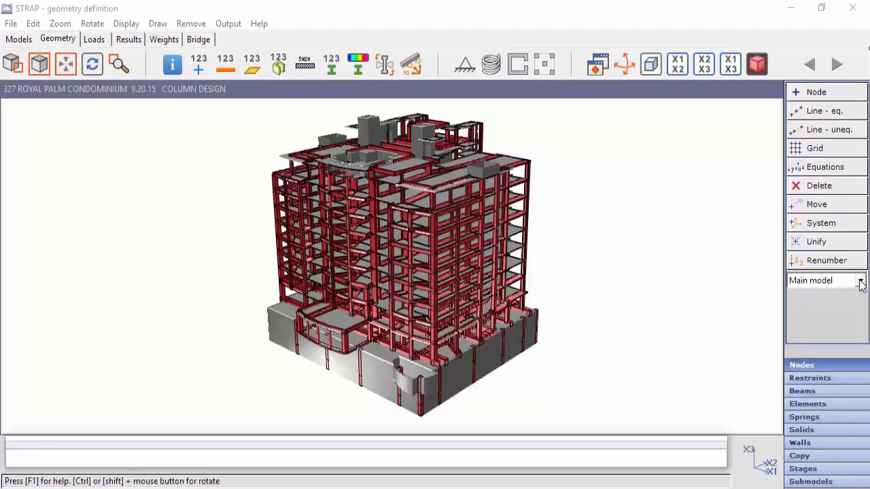
pyautogui.click(94, 44)
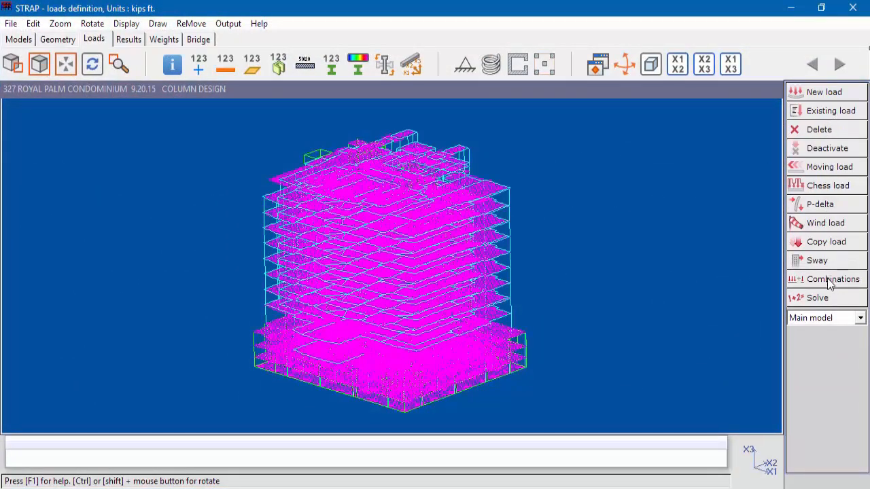
pyautogui.click(859, 318)
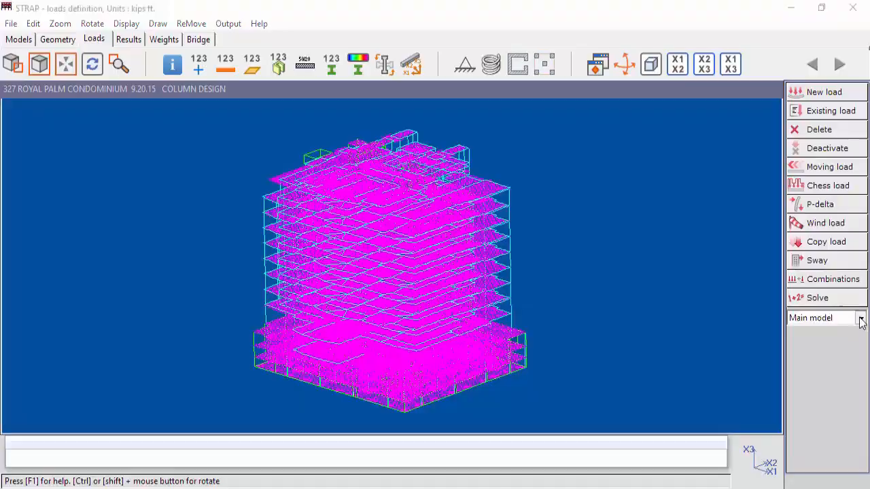
pyautogui.click(853, 367)
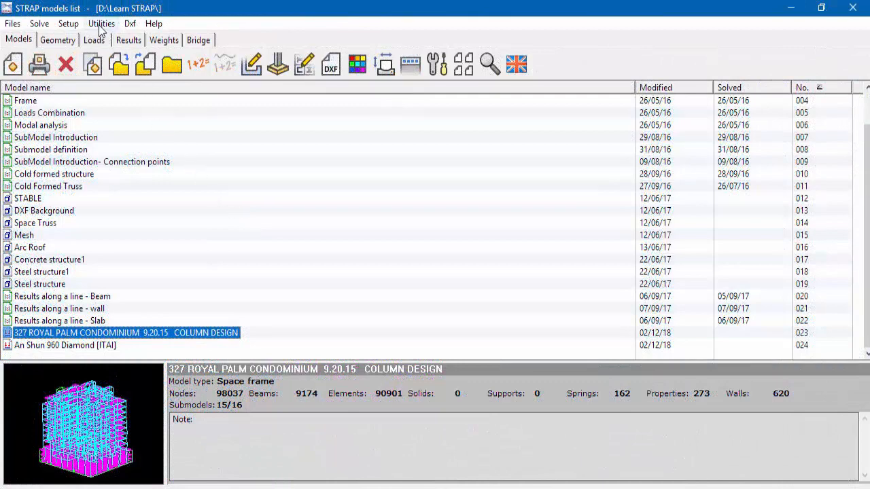
# - Switch to the AutoStrap utility and create the STRAP model v16 in D:\Learn STRAP using submodels
pyautogui.click(100, 24)
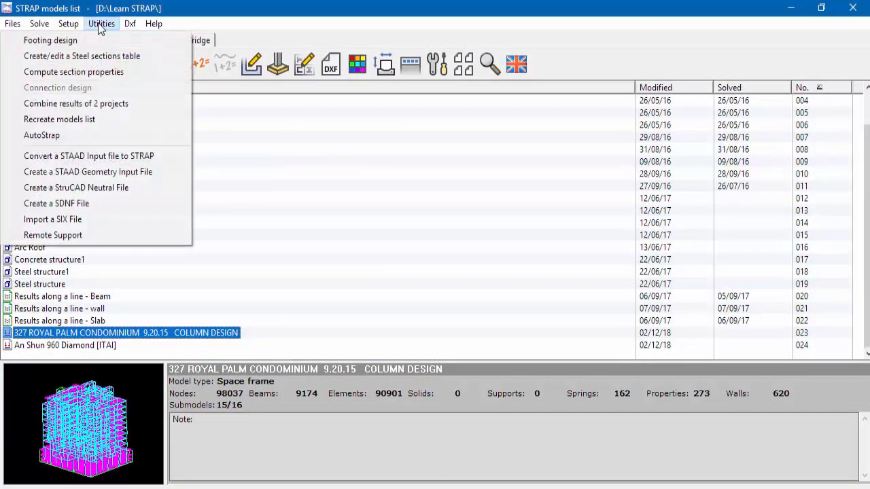
pyautogui.click(70, 139)
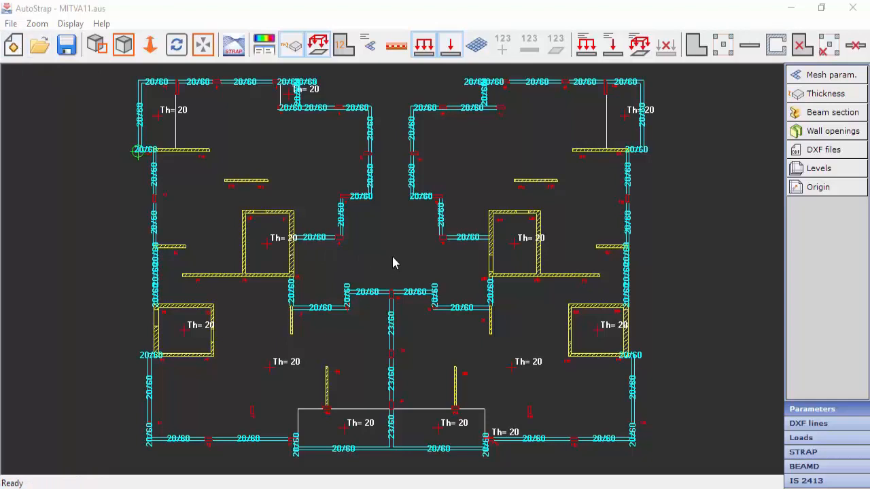
pyautogui.click(815, 452)
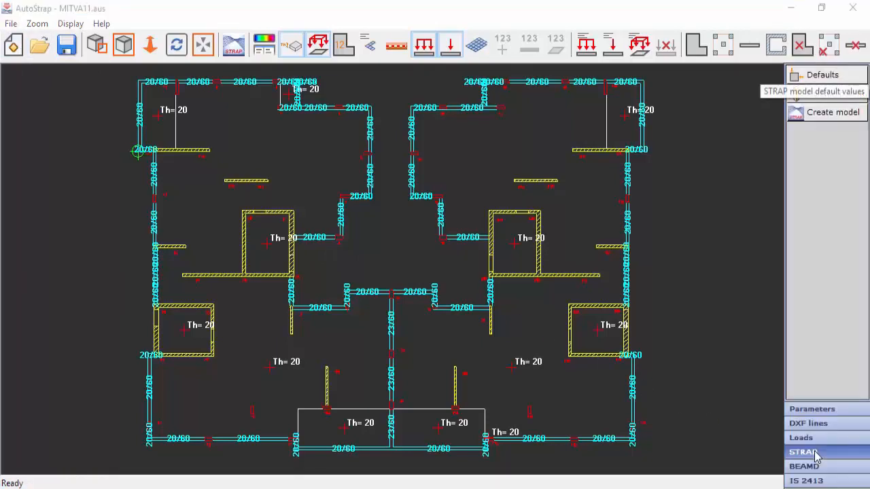
pyautogui.click(827, 117)
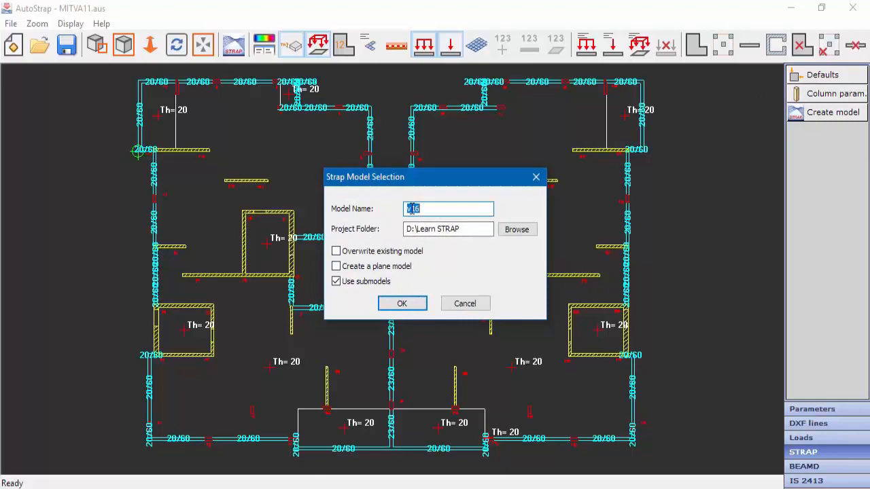
pyautogui.click(401, 305)
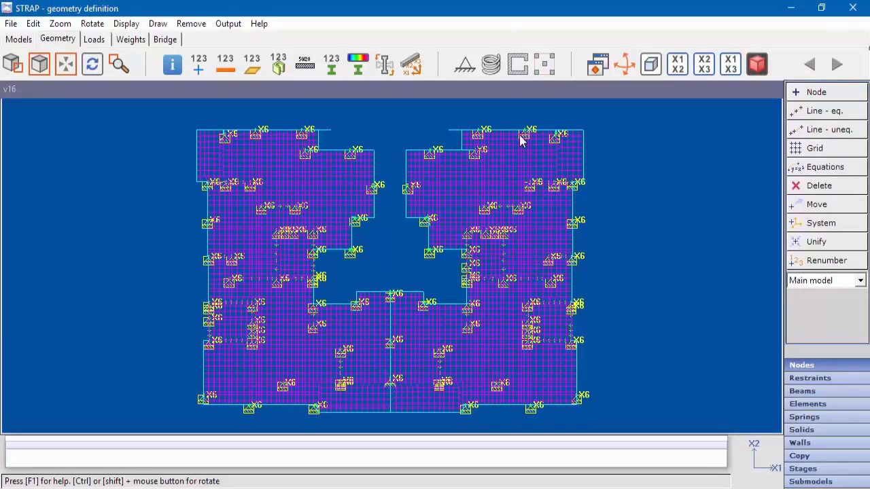
# - Render the building in isometric view and save its drawing for the Print/Edit drawing option, opened after creation with colinear lines unified
pyautogui.click(651, 63)
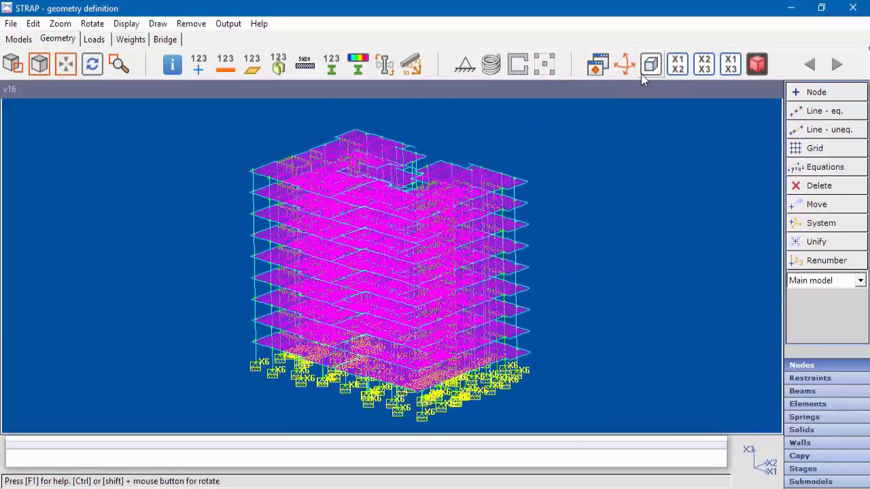
pyautogui.click(758, 64)
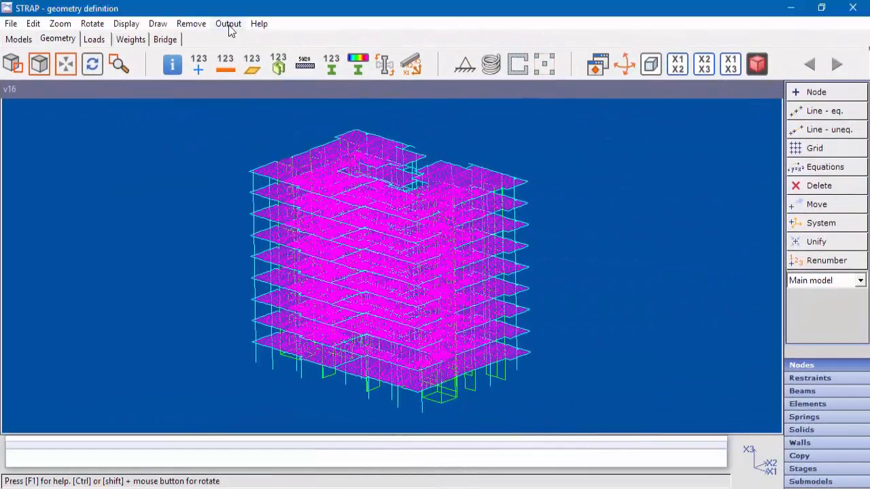
pyautogui.click(229, 24)
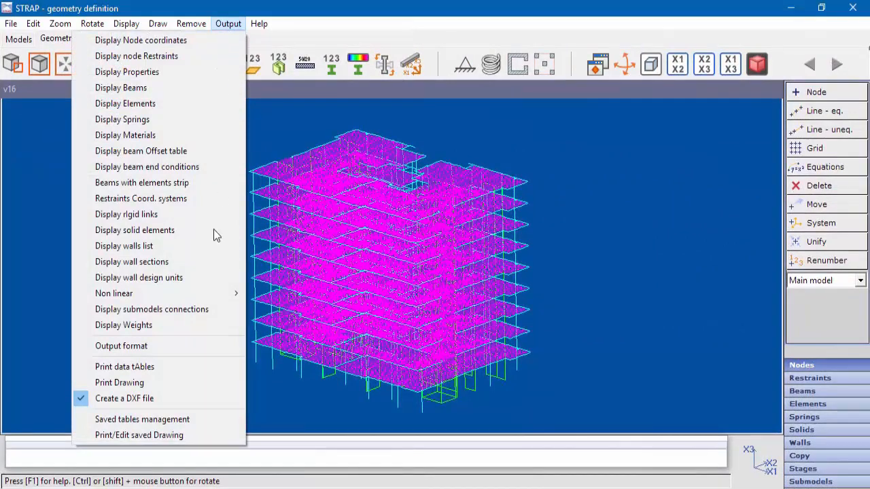
pyautogui.click(161, 385)
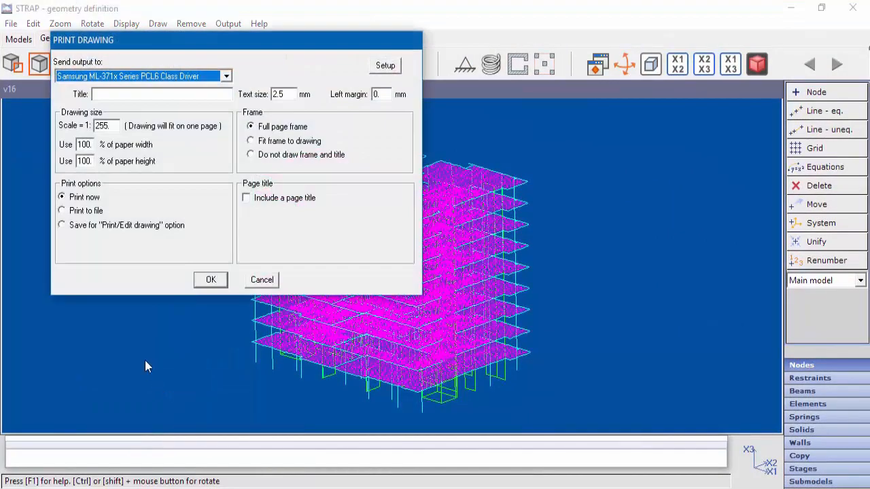
pyautogui.click(87, 227)
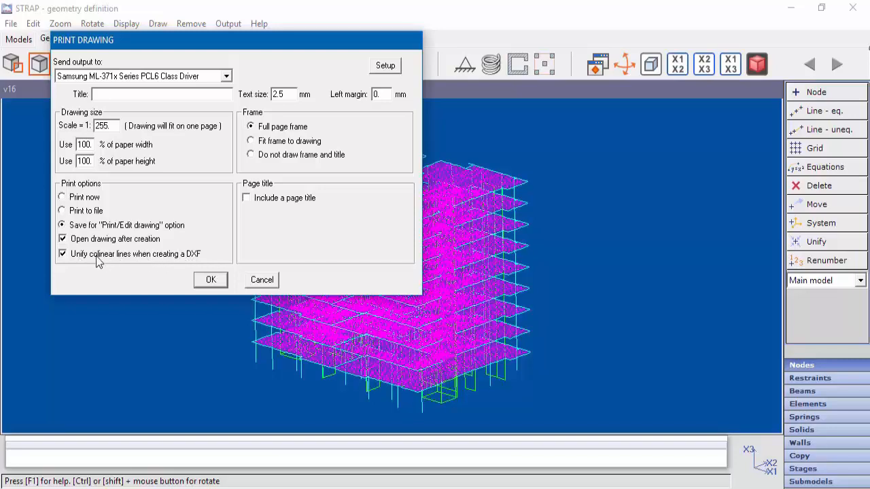
pyautogui.click(211, 281)
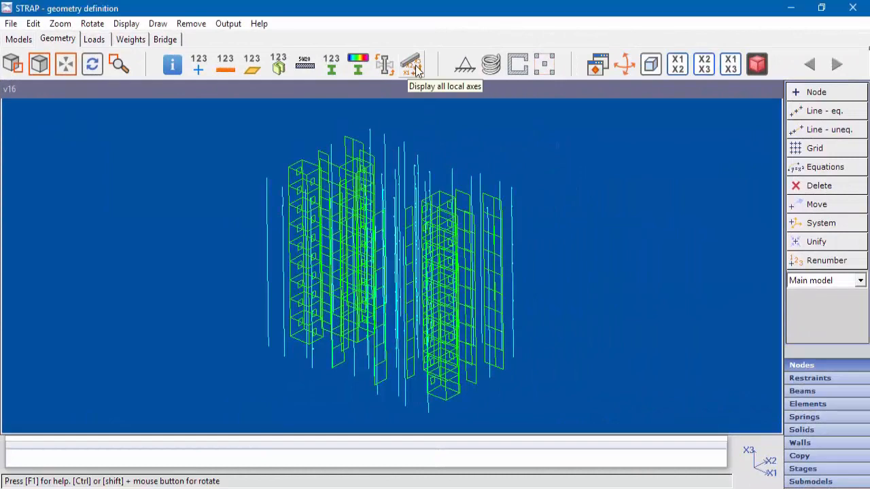
# - Display all local axes and examine them on the columns in the lower part of the building
pyautogui.click(414, 66)
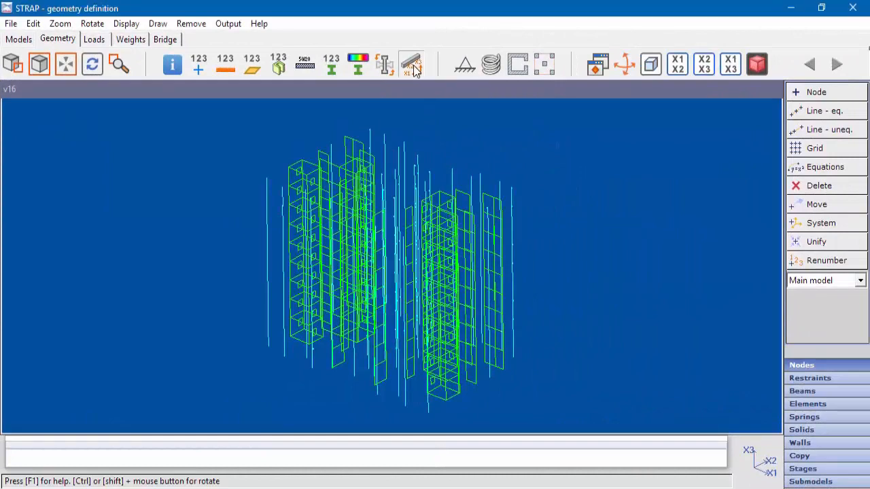
pyautogui.click(15, 68)
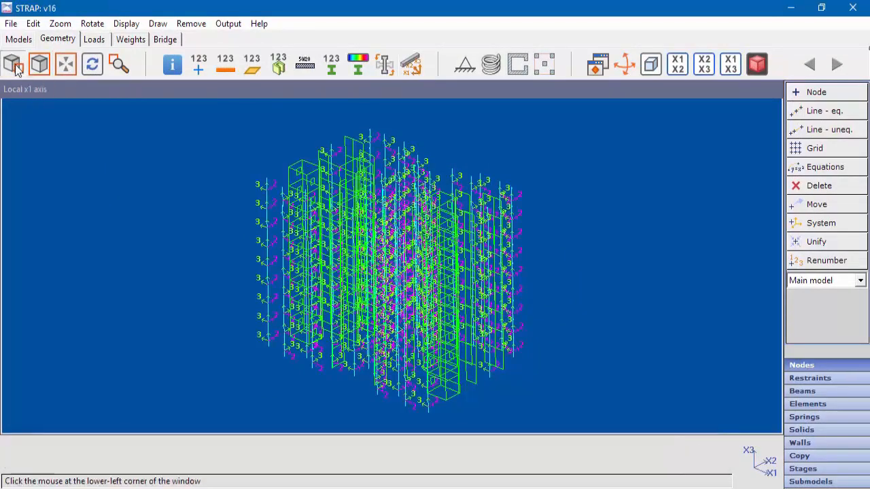
pyautogui.click(229, 369)
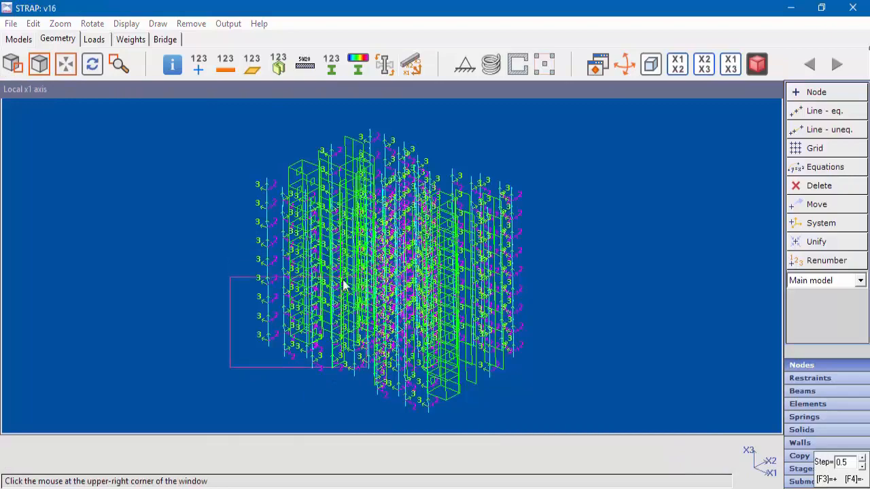
pyautogui.click(306, 288)
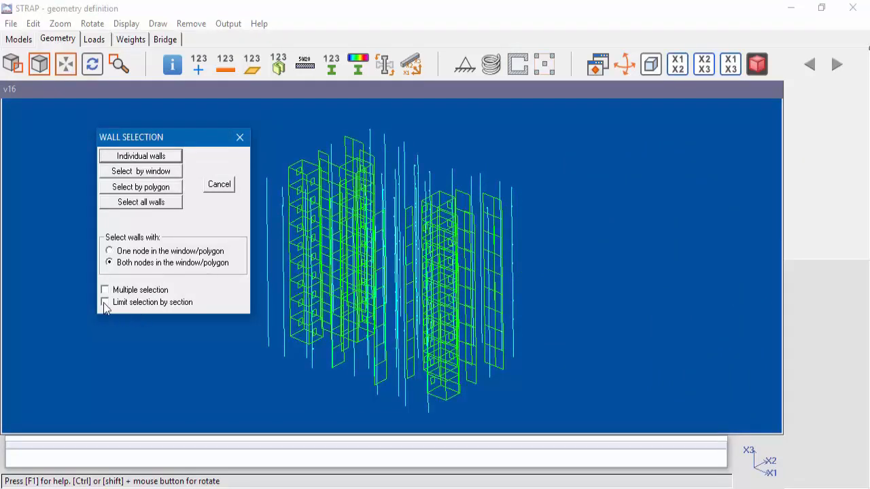
# - Limit the selection of all walls by section, enabling only wall sections 5 and 6 and inverting that choice
pyautogui.click(103, 302)
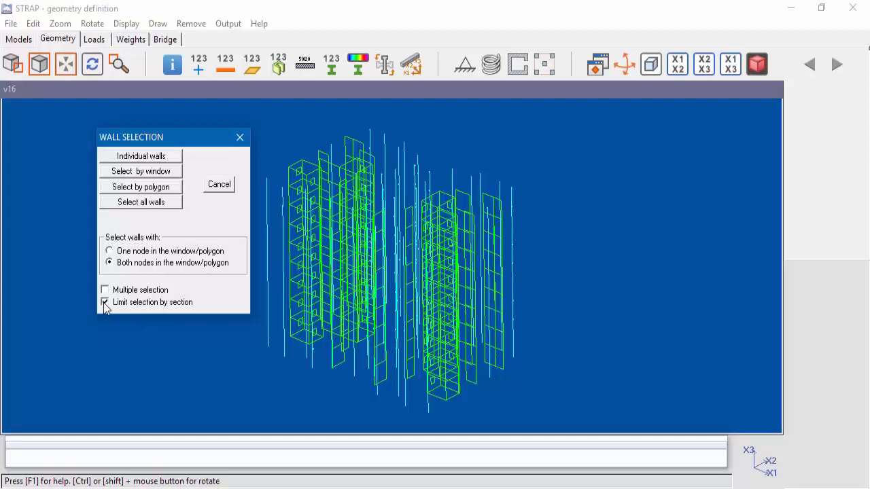
pyautogui.click(161, 204)
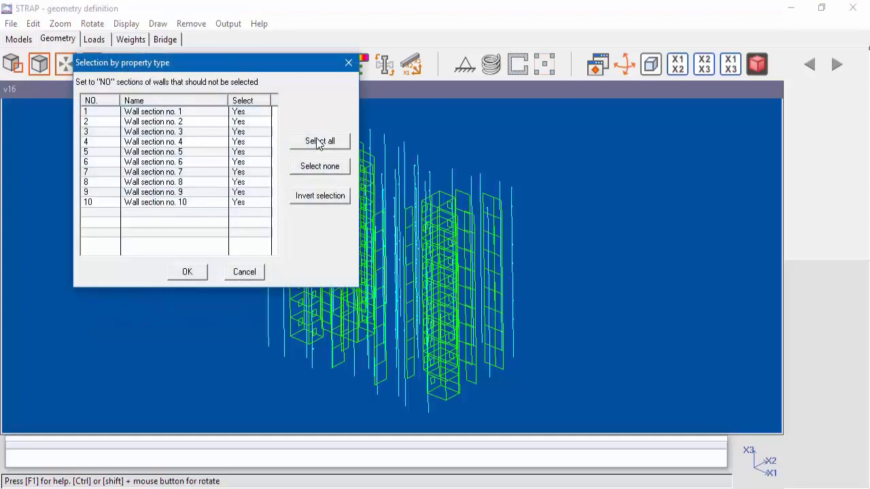
pyautogui.click(321, 170)
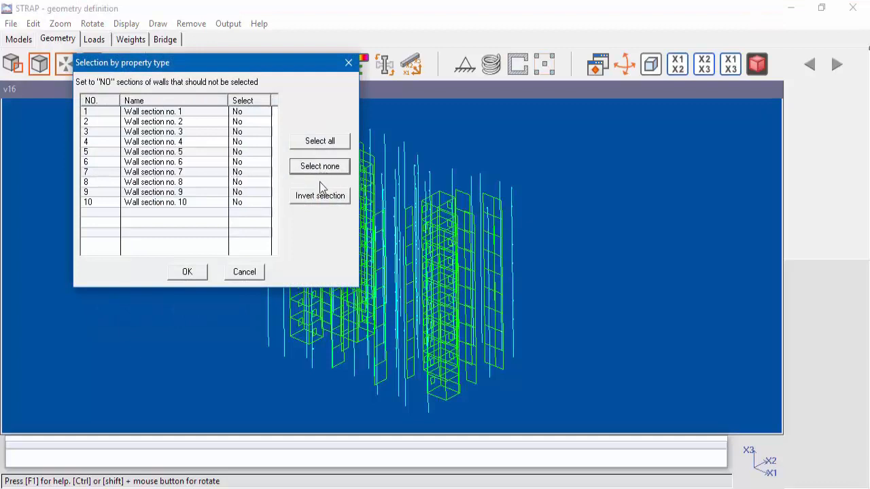
pyautogui.click(250, 163)
pyautogui.click(250, 152)
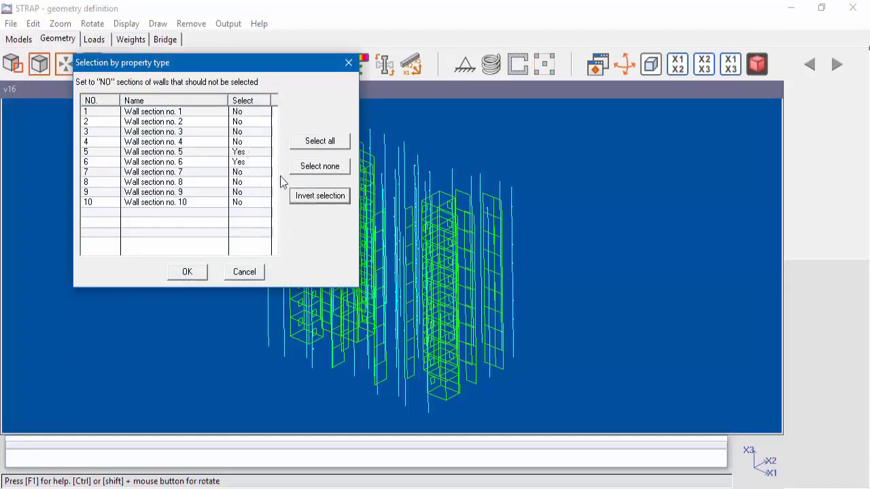
pyautogui.click(306, 200)
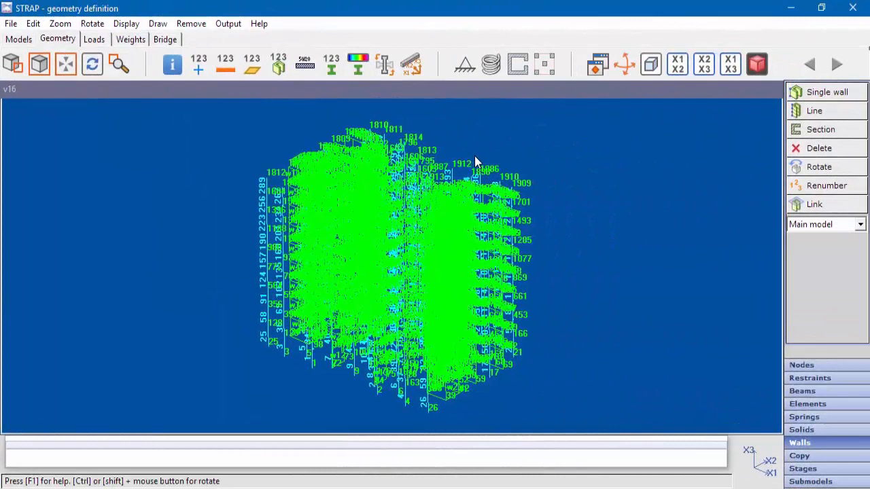
pyautogui.click(837, 63)
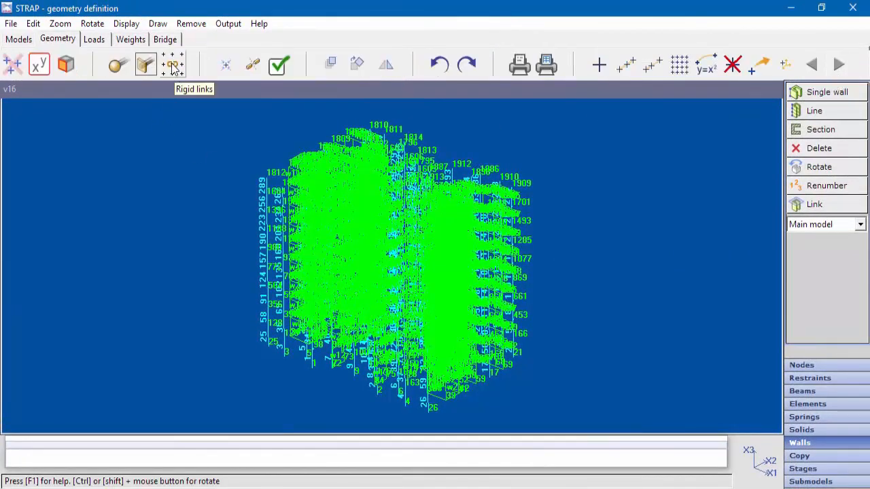
pyautogui.click(813, 65)
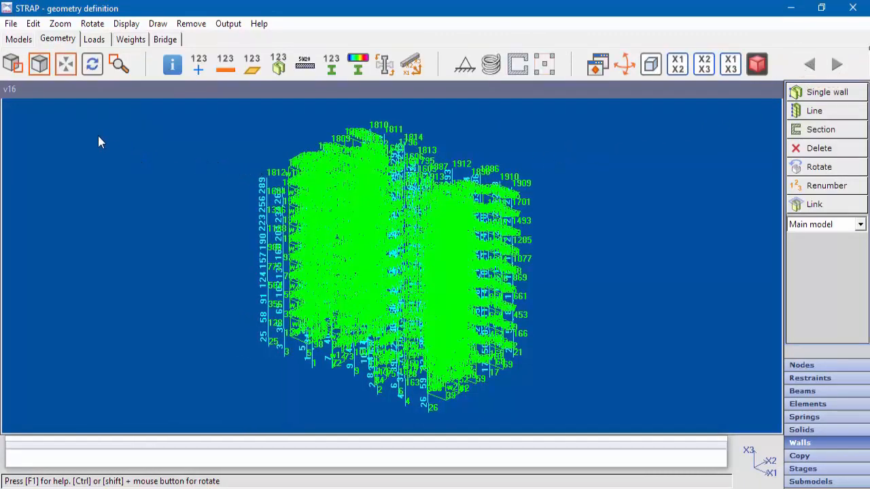
# - Locate node 100 and beam 100 by moving each to the screen center with a zoomed screen size of 2
pyautogui.click(66, 65)
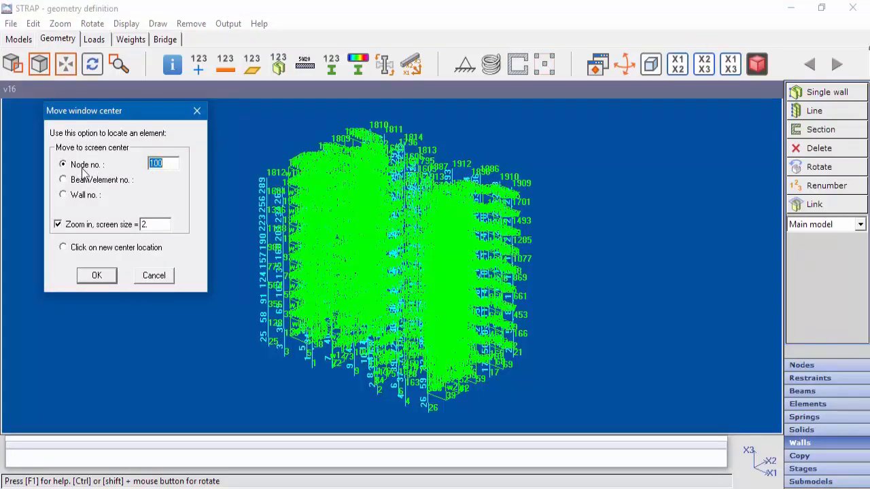
pyautogui.click(98, 277)
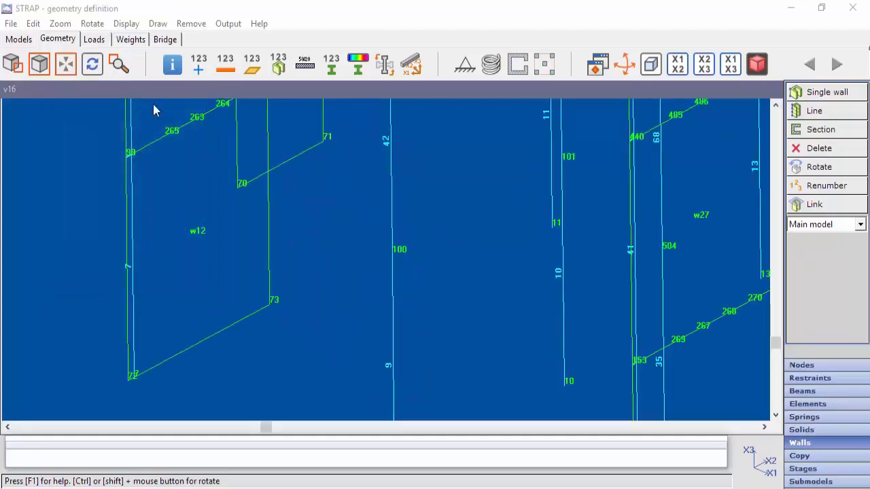
pyautogui.click(66, 66)
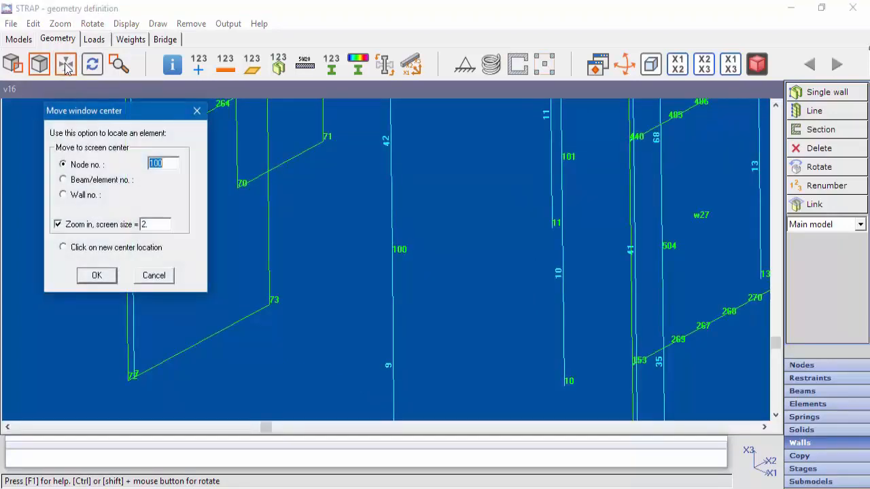
pyautogui.click(81, 181)
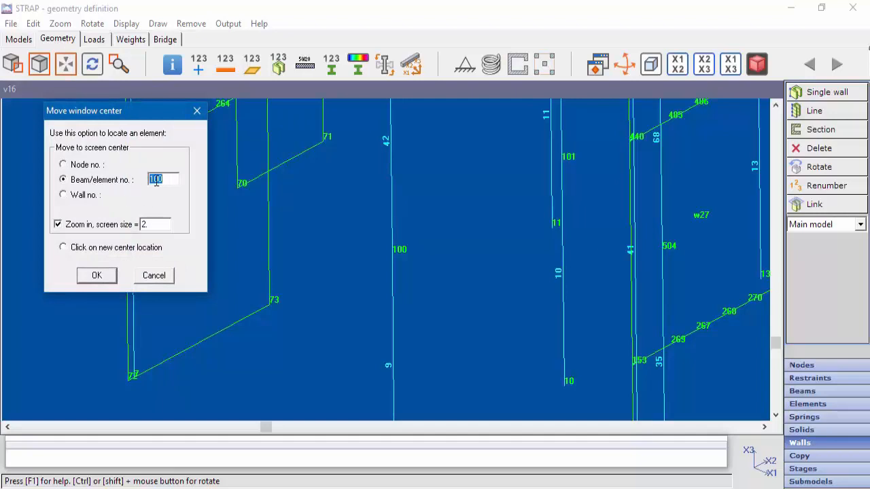
pyautogui.click(96, 275)
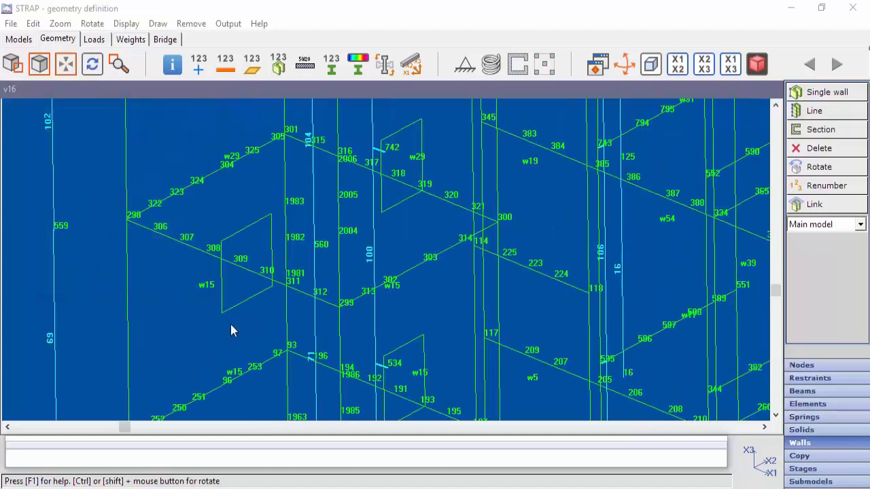
# - Locate wall 5 by moving it to the screen center with a zoomed screen size of 2
pyautogui.click(66, 63)
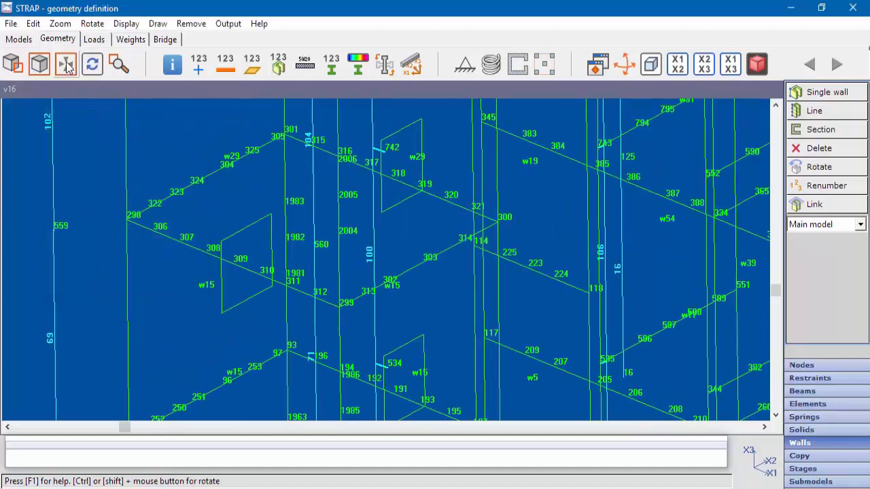
pyautogui.click(87, 197)
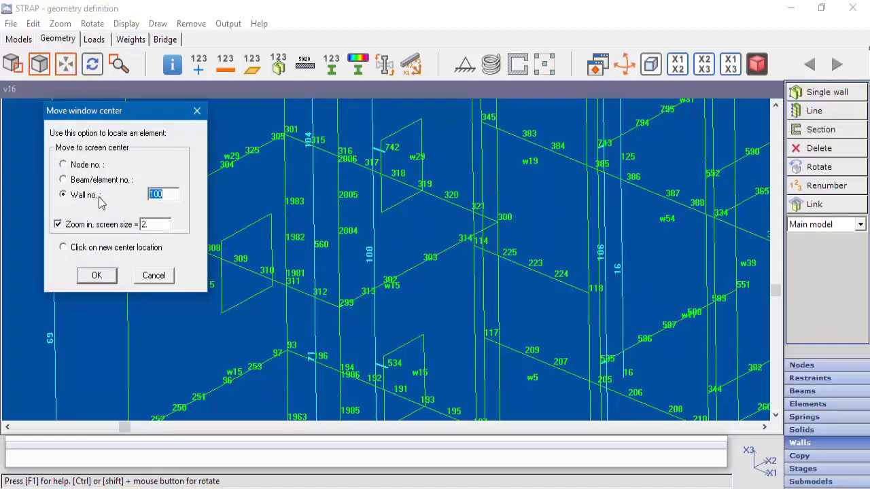
pyautogui.write('5')
pyautogui.click(97, 276)
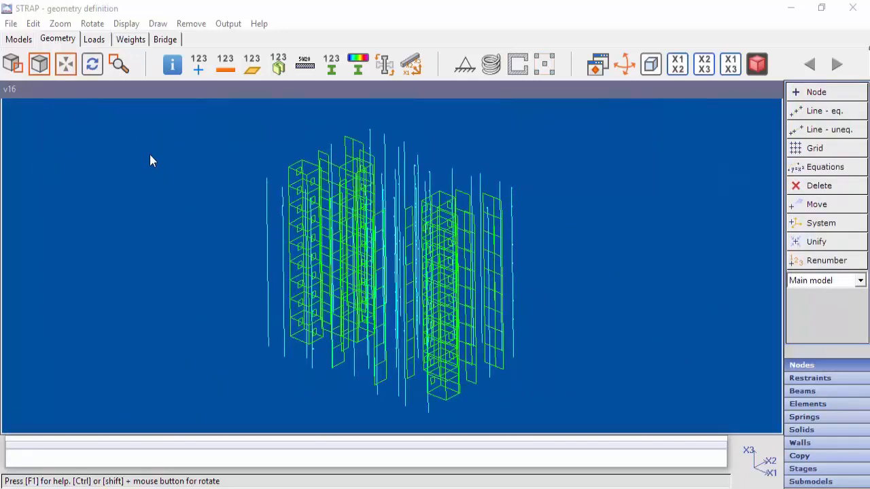
# - Delete the saved views Node numbering, Beam numbering and Iso1
pyautogui.click(66, 34)
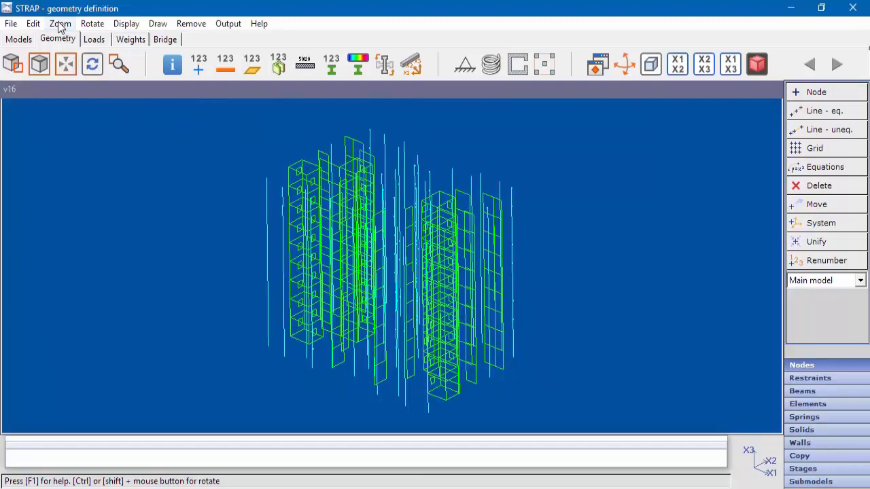
pyautogui.click(60, 24)
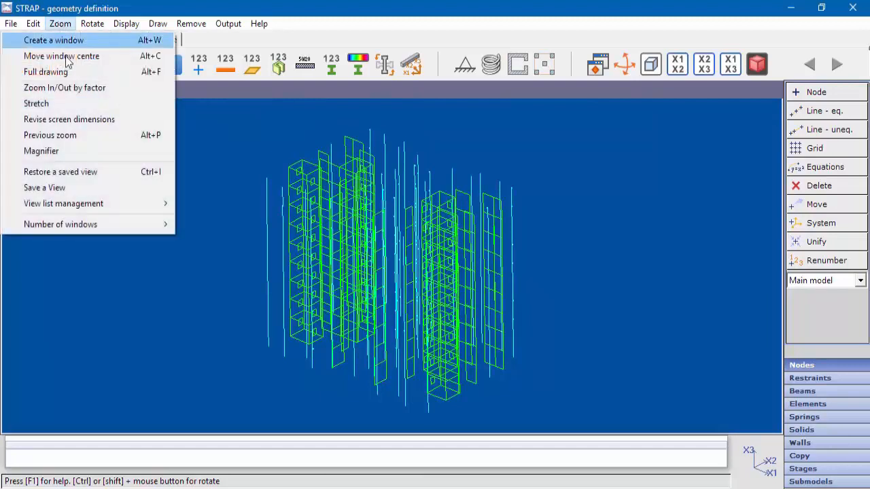
pyautogui.moveTo(107, 204)
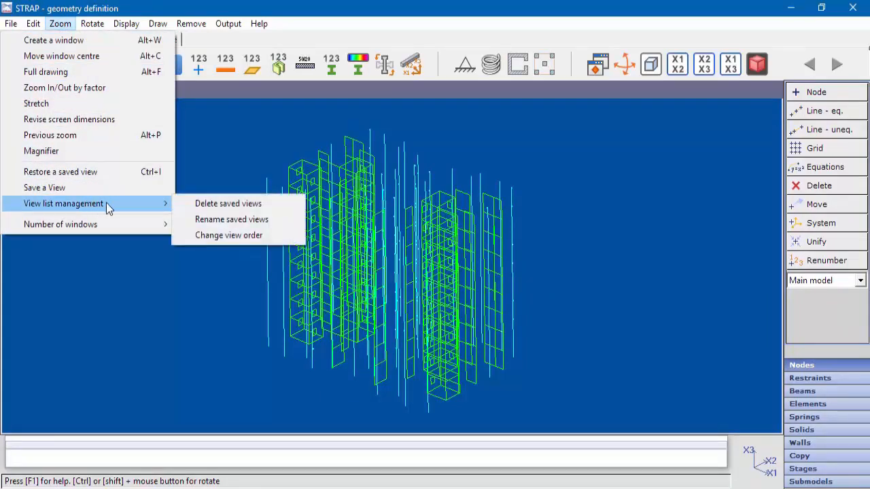
pyautogui.click(198, 203)
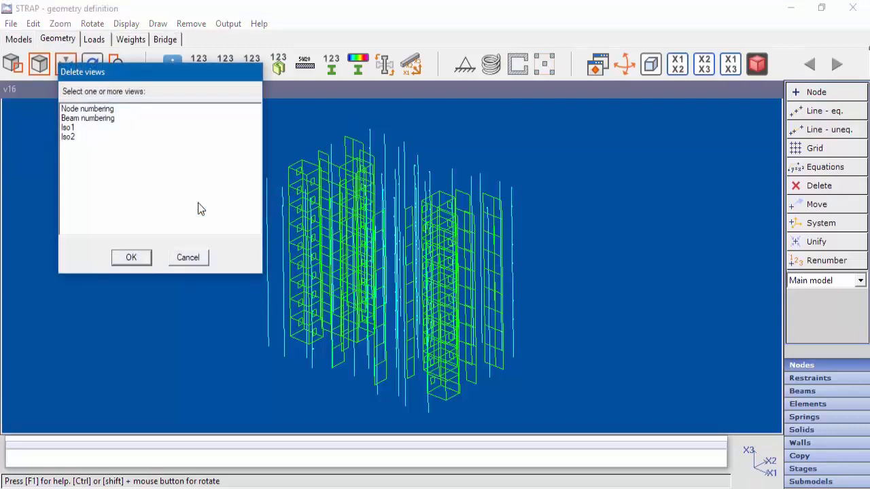
pyautogui.click(109, 112)
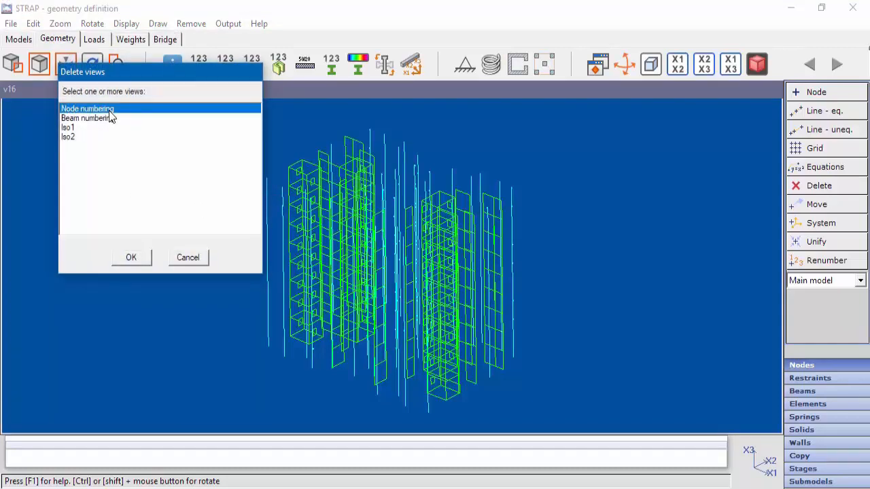
pyautogui.keyDown('ctrl'); pyautogui.click(110, 120); pyautogui.keyUp('ctrl')
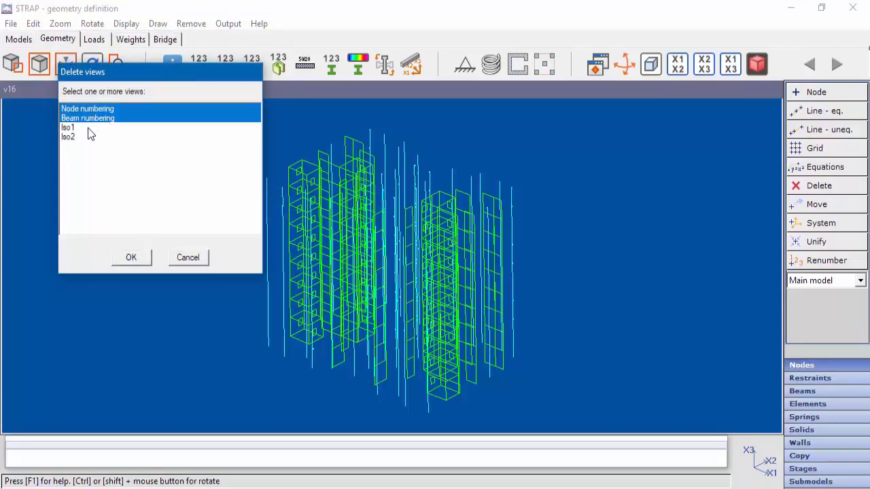
pyautogui.keyDown('ctrl'); pyautogui.click(88, 128); pyautogui.keyUp('ctrl')
pyautogui.click(136, 256)
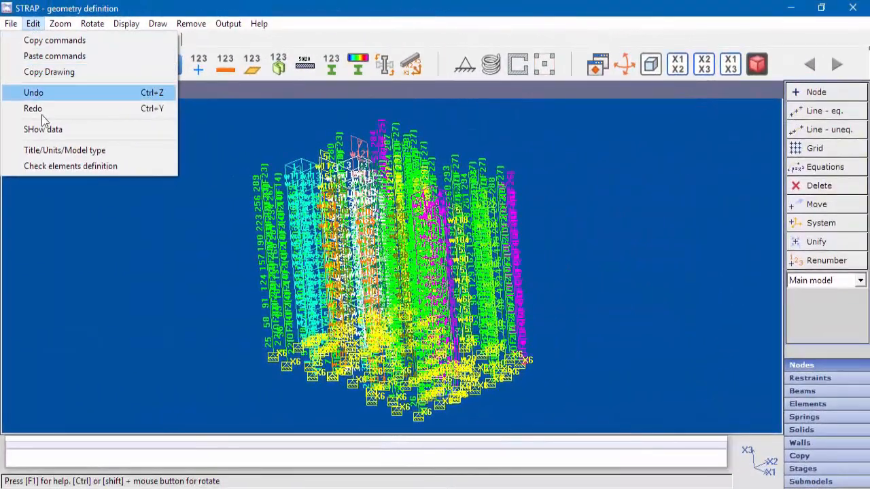
# - Check the elements definition for doubly defined walls and locate wall 127 at the screen center with a zoomed screen size of 2
pyautogui.click(48, 166)
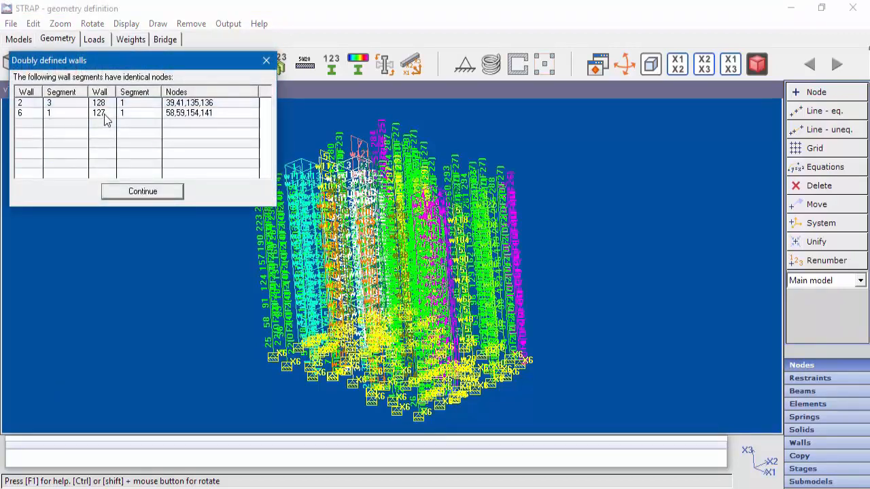
pyautogui.click(140, 192)
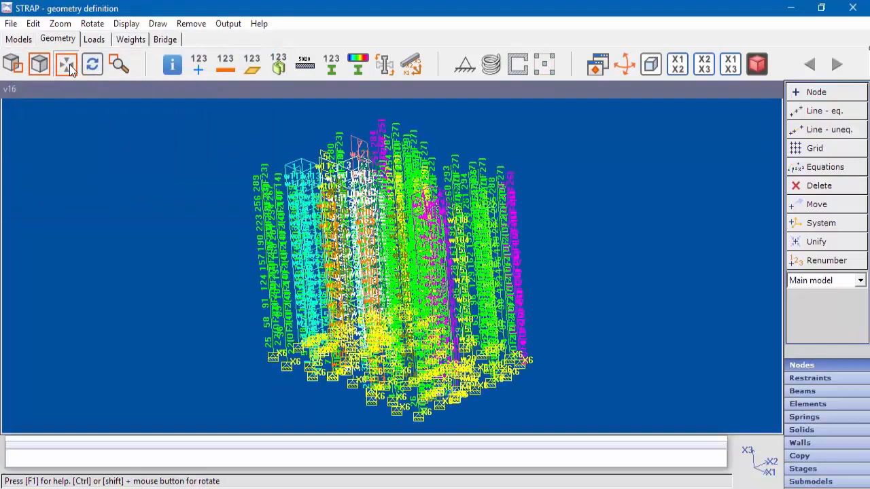
pyautogui.click(70, 64)
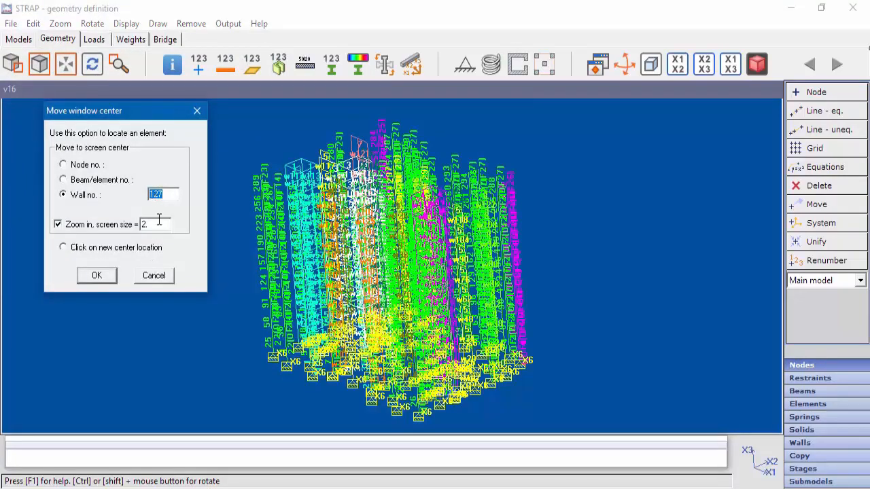
pyautogui.click(98, 275)
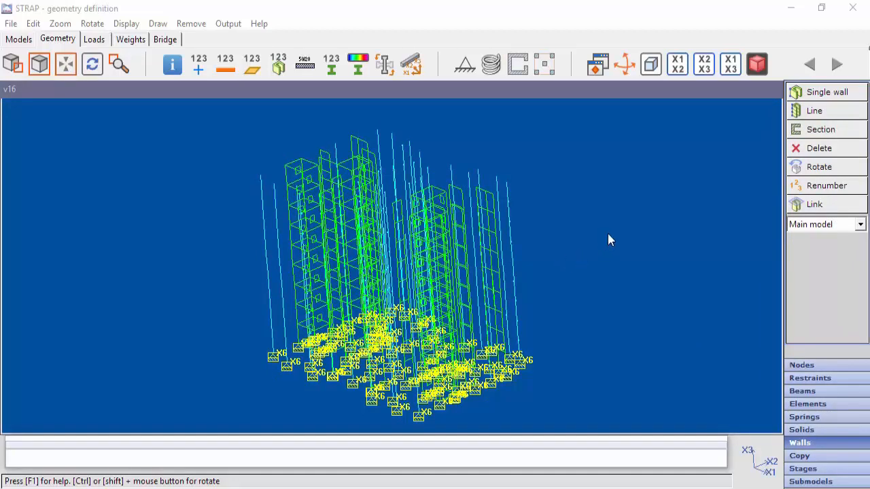
# - For wall sections 1 to 4 only, make the entire wall a moments design unit
pyautogui.click(826, 129)
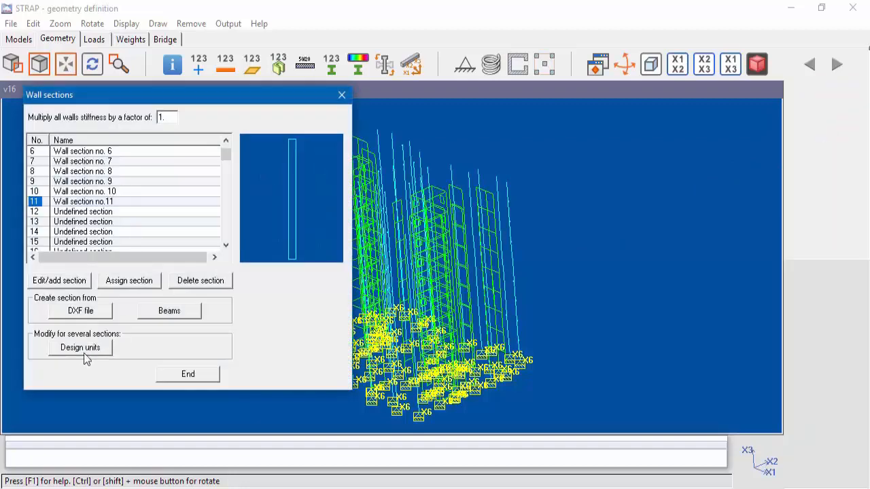
pyautogui.click(86, 355)
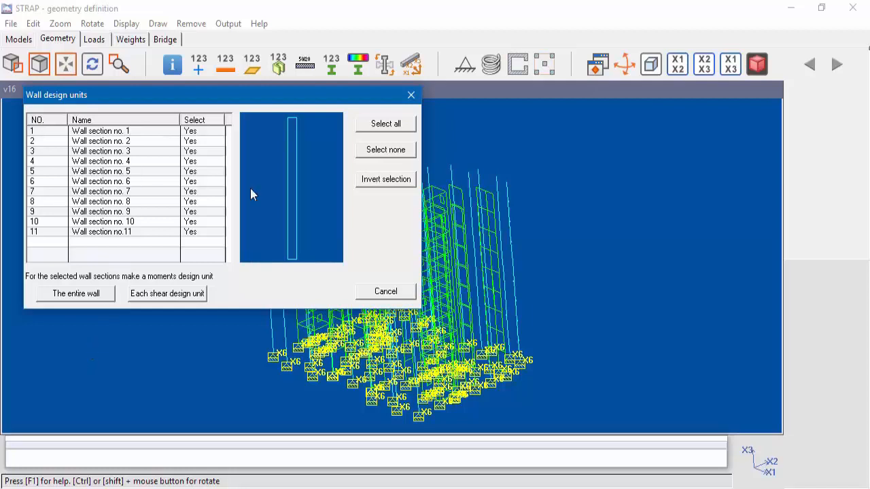
pyautogui.click(402, 152)
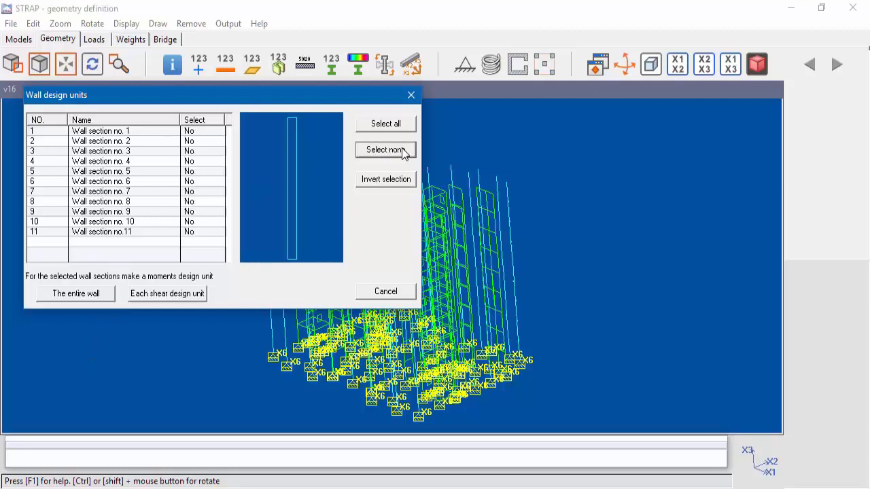
pyautogui.click(203, 159)
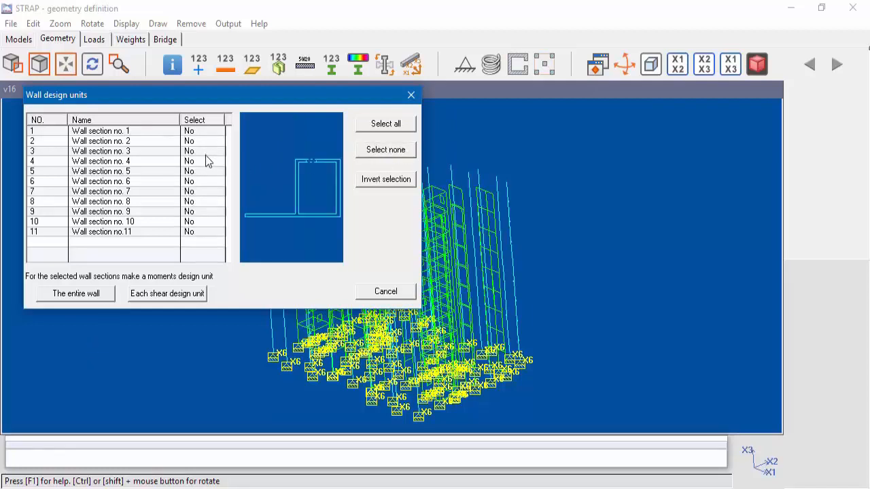
pyautogui.click(197, 161)
pyautogui.click(192, 151)
pyautogui.click(194, 140)
pyautogui.click(194, 131)
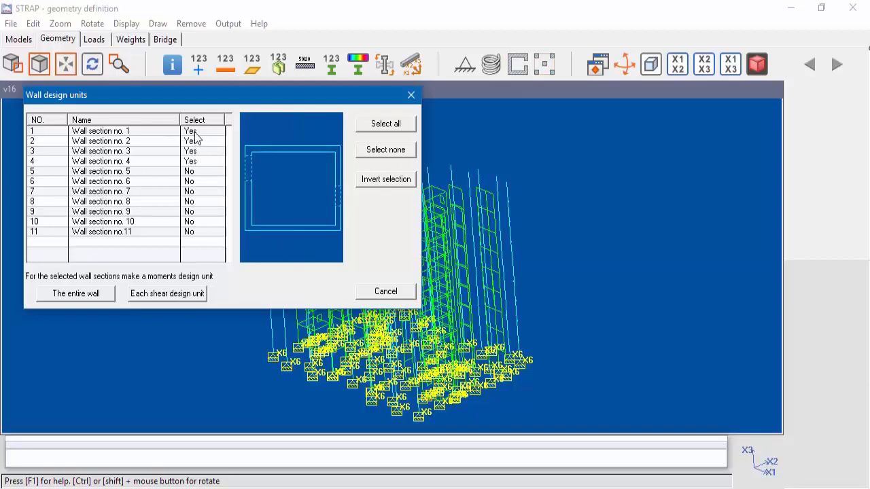
pyautogui.click(87, 298)
# - Display the wall design units table and examine the moment and shear design units of the wall sections
pyautogui.click(232, 25)
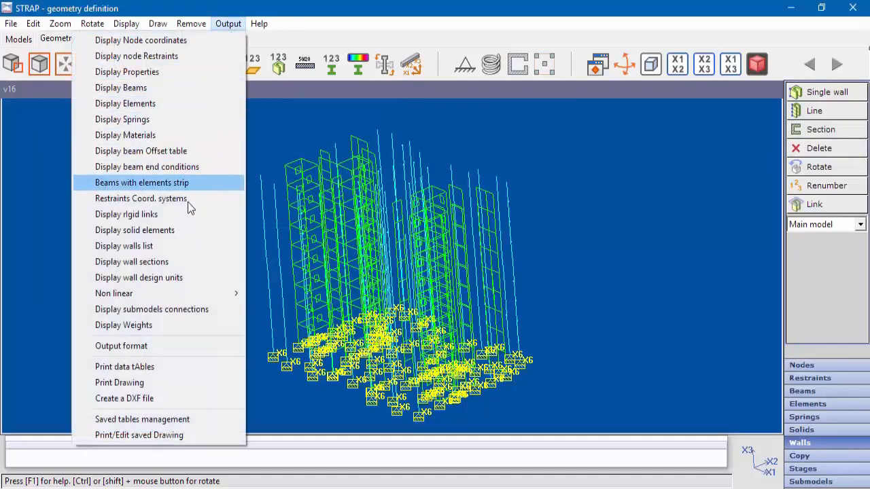
pyautogui.click(163, 278)
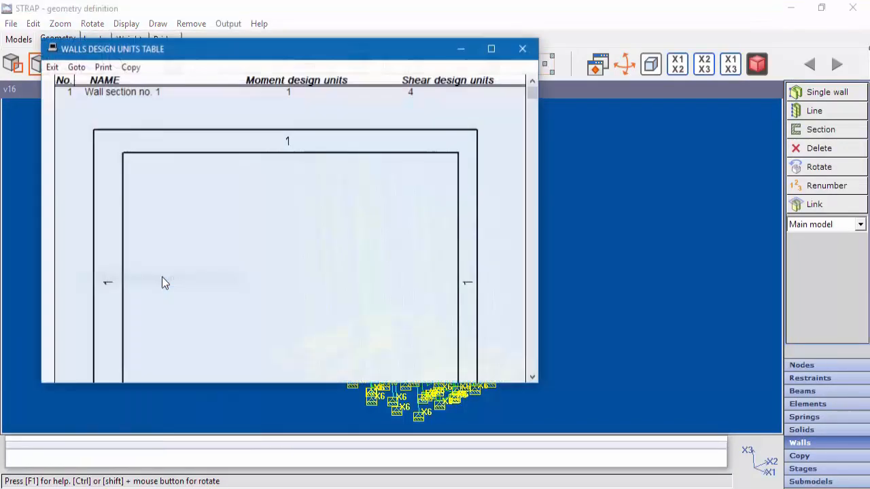
pyautogui.scroll(-10, 297, 292)
pyautogui.scroll(-4, 295, 288)
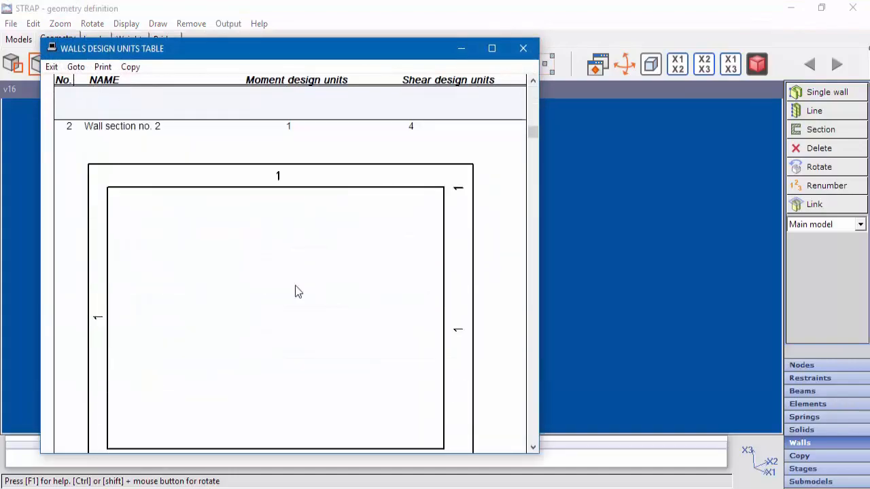
pyautogui.scroll(-2, 388, 266)
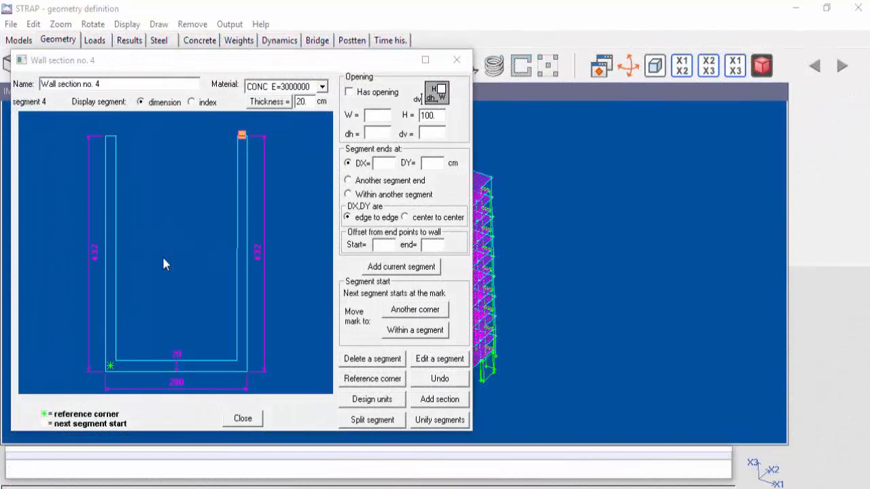
# - Set the thickness of all wall segments in wall section no. 4 to 30 cm
pyautogui.click(274, 104)
pyautogui.click(274, 104)
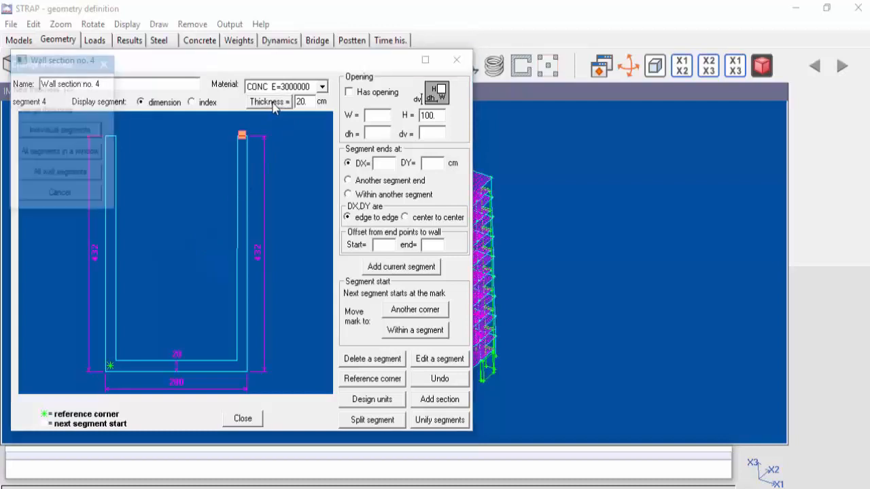
pyautogui.moveTo(86, 86); pyautogui.dragTo(67, 89)
pyautogui.write('30')
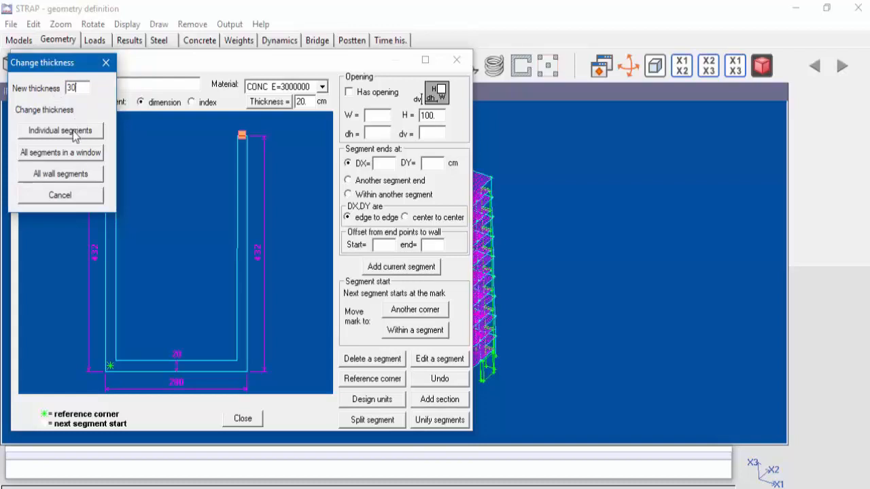
pyautogui.click(60, 175)
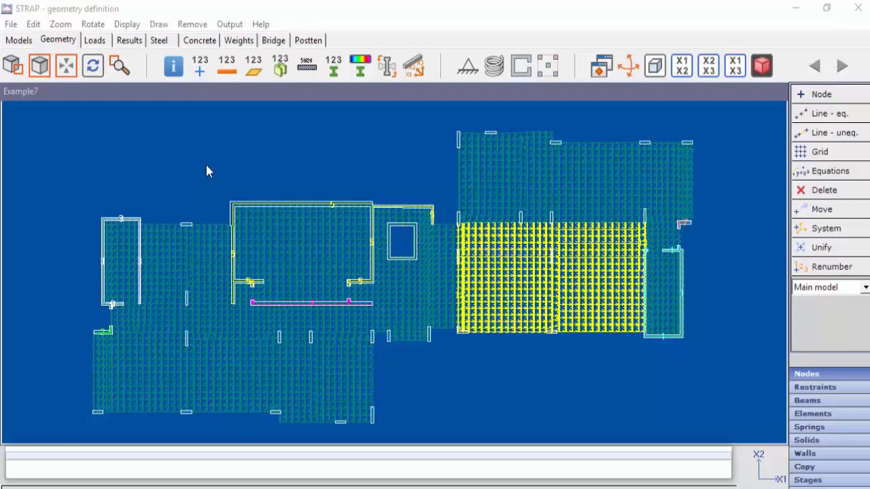
# - Set the properties display to show the element property name or number only once per region
pyautogui.click(130, 26)
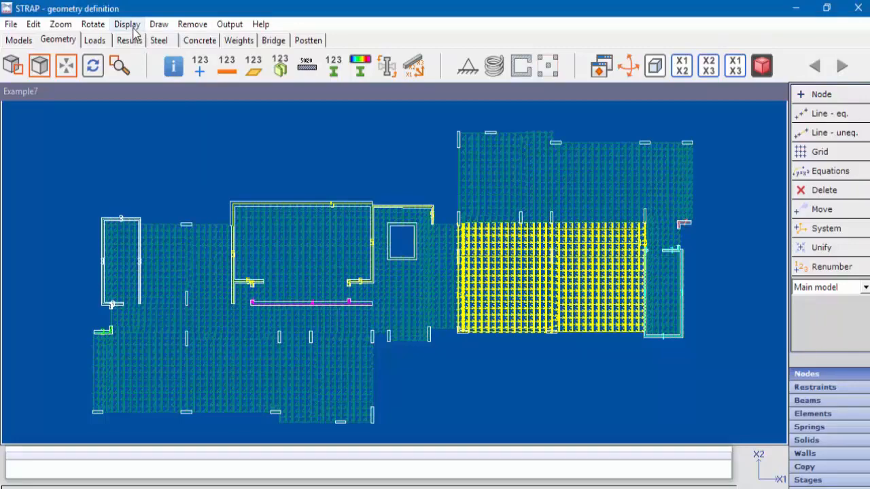
pyautogui.click(129, 25)
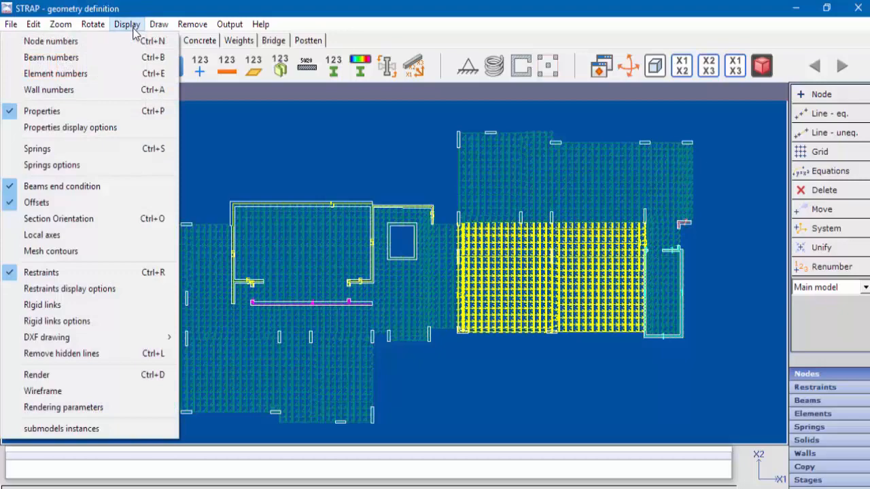
pyautogui.click(75, 128)
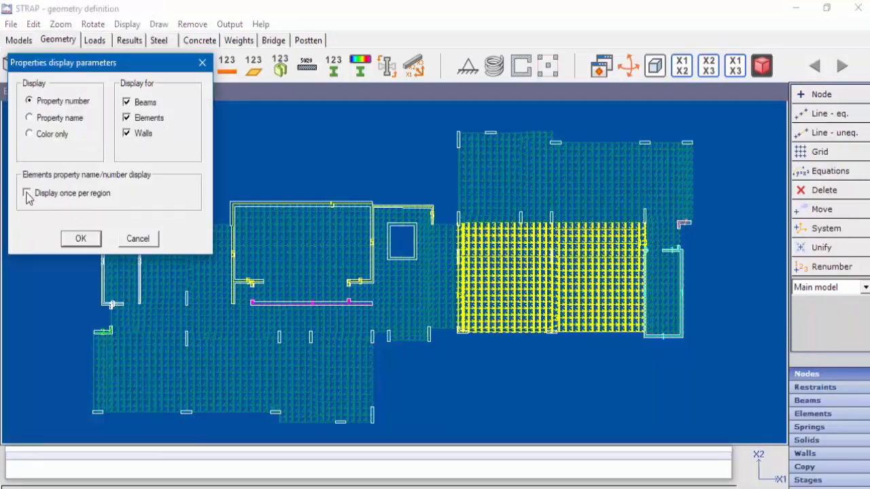
pyautogui.click(27, 194)
pyautogui.click(81, 241)
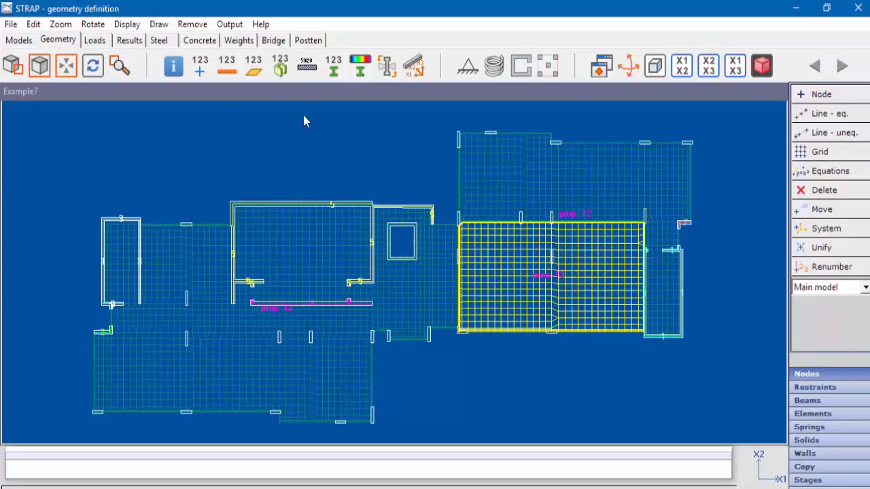
pyautogui.click(306, 67)
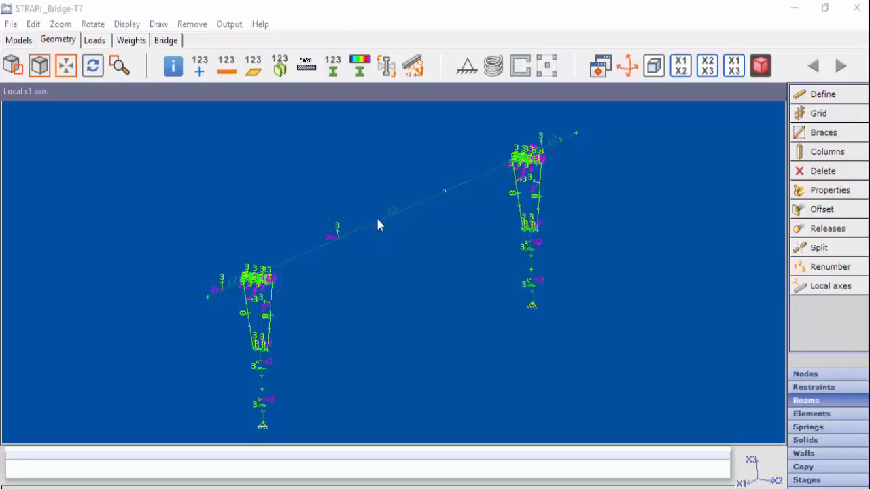
# - Start defining beam property no. 12 with the Rib 2 section from the parametric section library
pyautogui.click(825, 192)
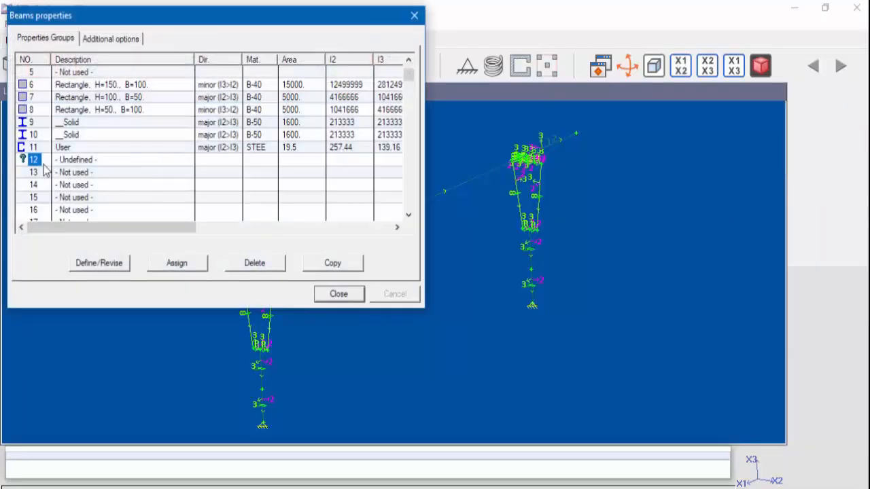
pyautogui.doubleClick(34, 161)
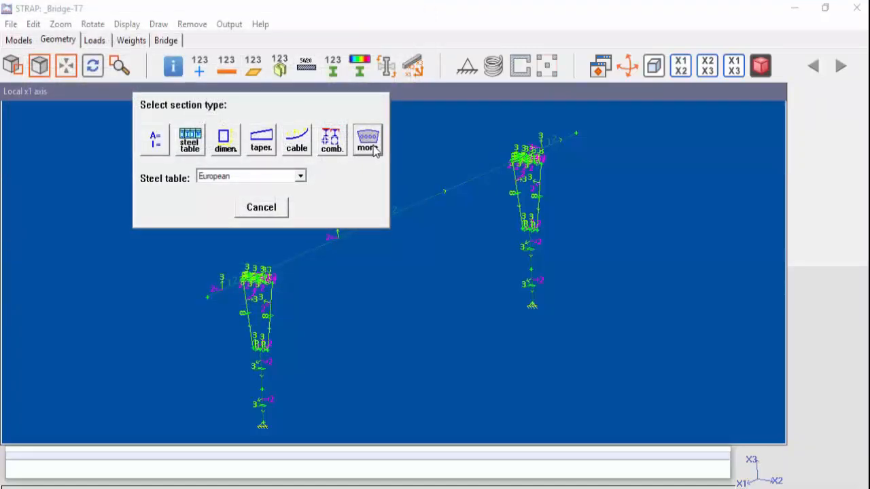
pyautogui.click(375, 151)
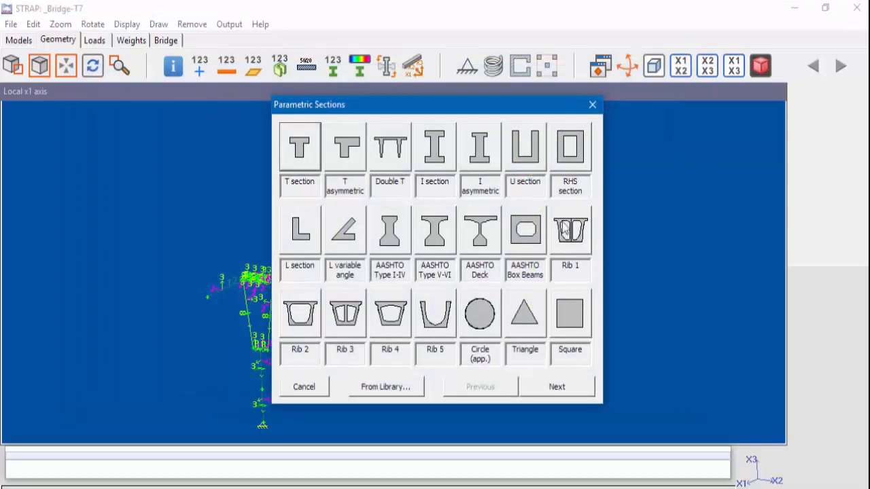
pyautogui.click(401, 391)
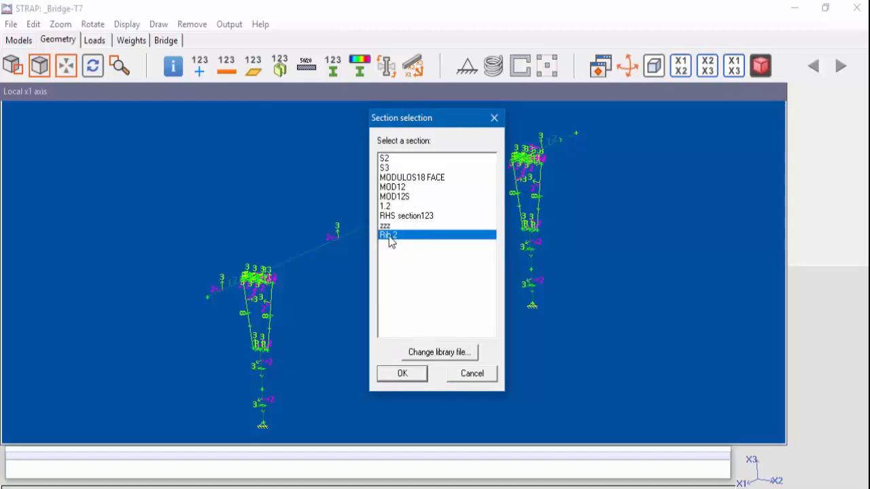
pyautogui.click(402, 374)
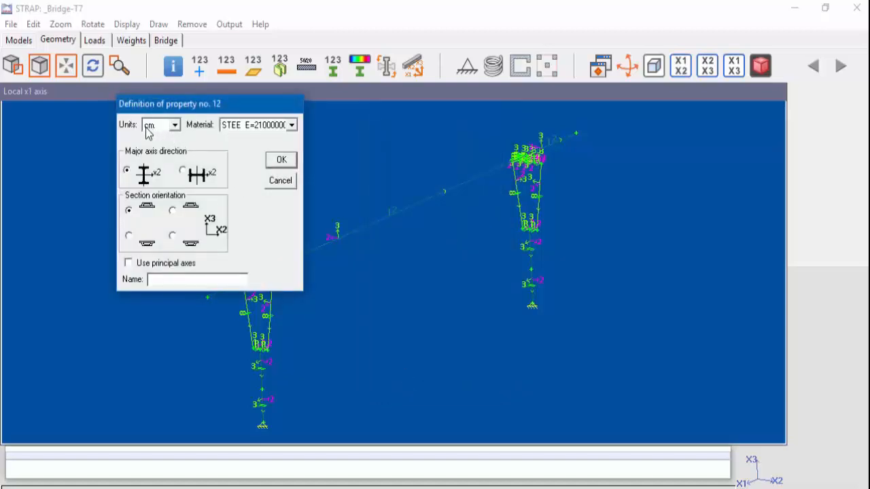
# - Assign material B-50 and the vertically flipped section orientation to property no. 12, and render the bridge model
pyautogui.click(250, 131)
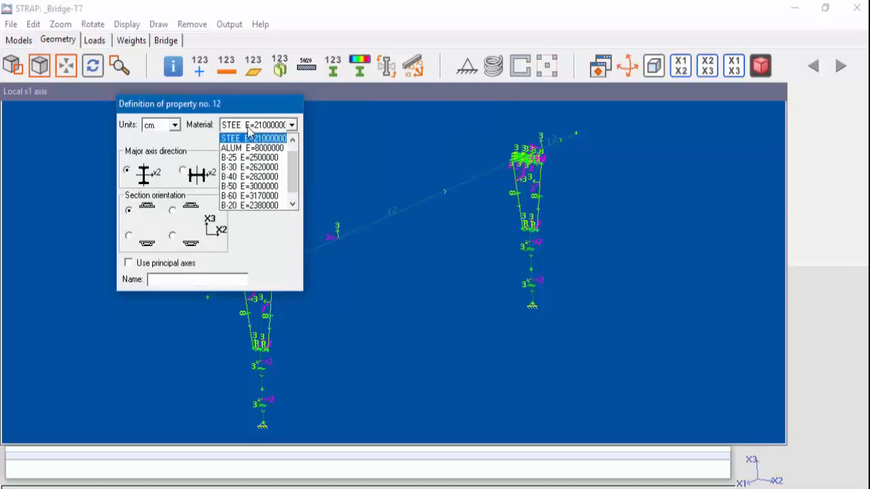
pyautogui.scroll(-2, 249, 163)
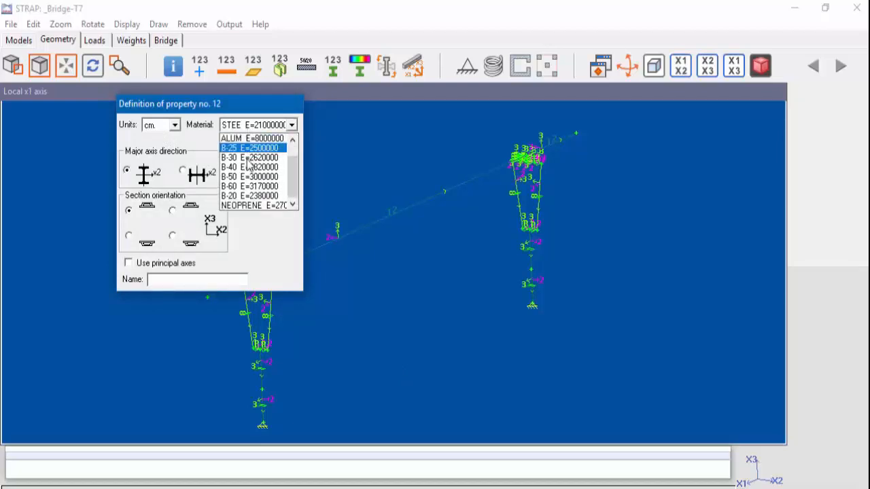
pyautogui.click(248, 177)
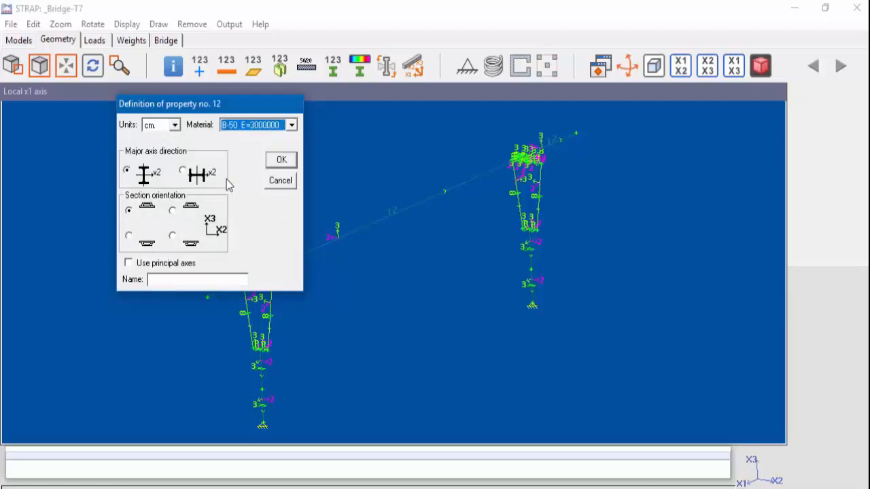
pyautogui.click(129, 236)
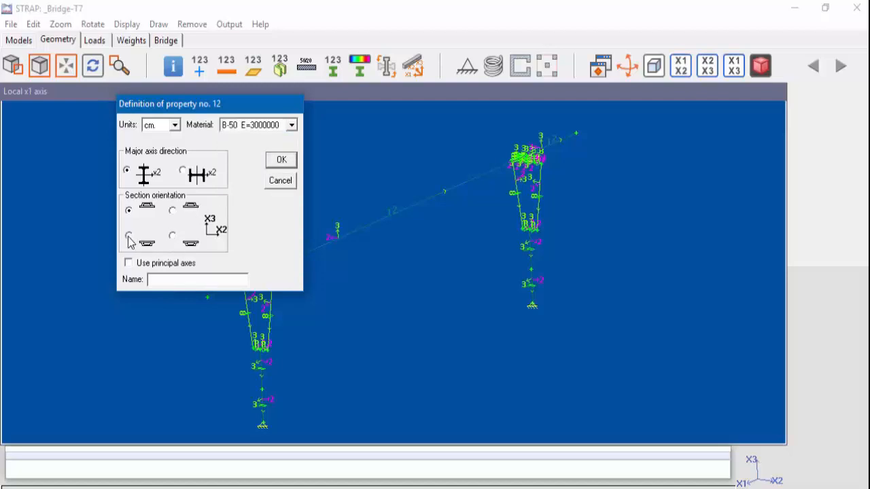
pyautogui.click(284, 162)
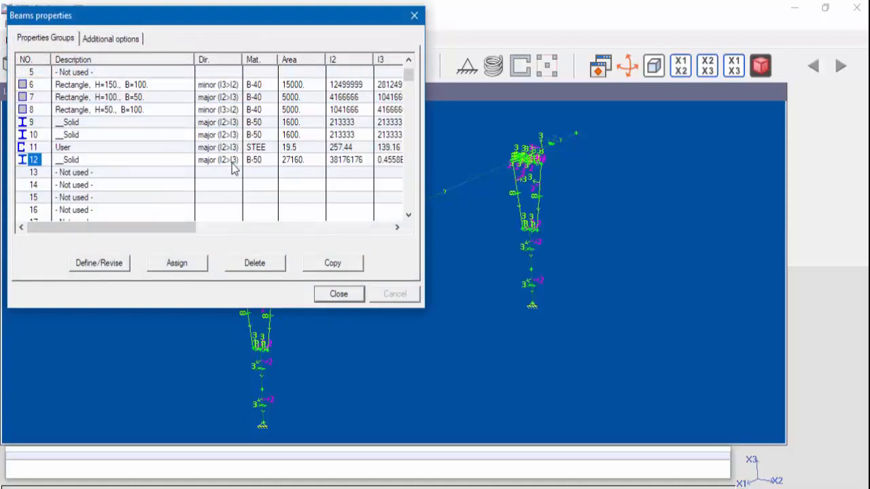
pyautogui.click(338, 294)
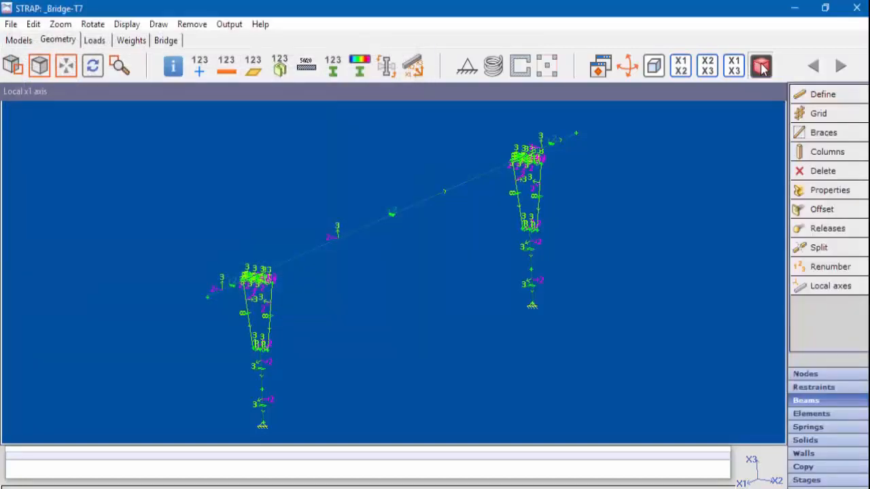
pyautogui.click(761, 66)
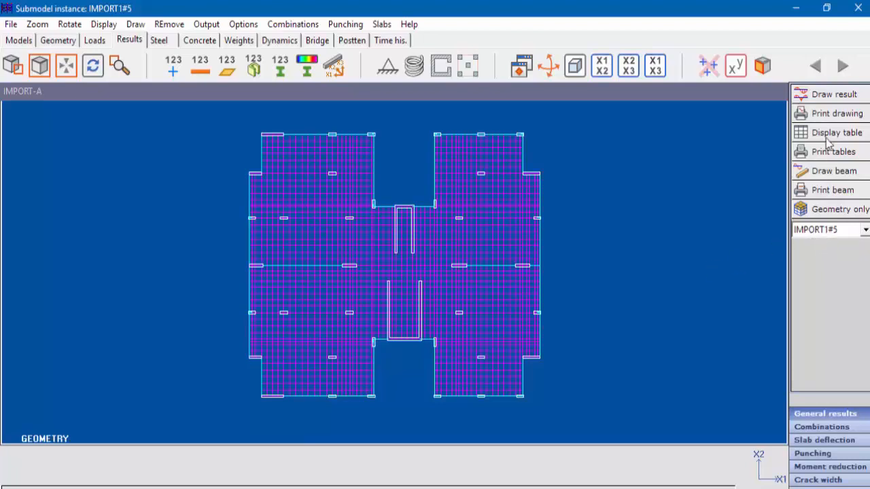
# - Draw column/wall axial forces and moments at the level for combination 1 (1*1.40+2*1.60), using the columns/walls above the screen plane
pyautogui.click(836, 97)
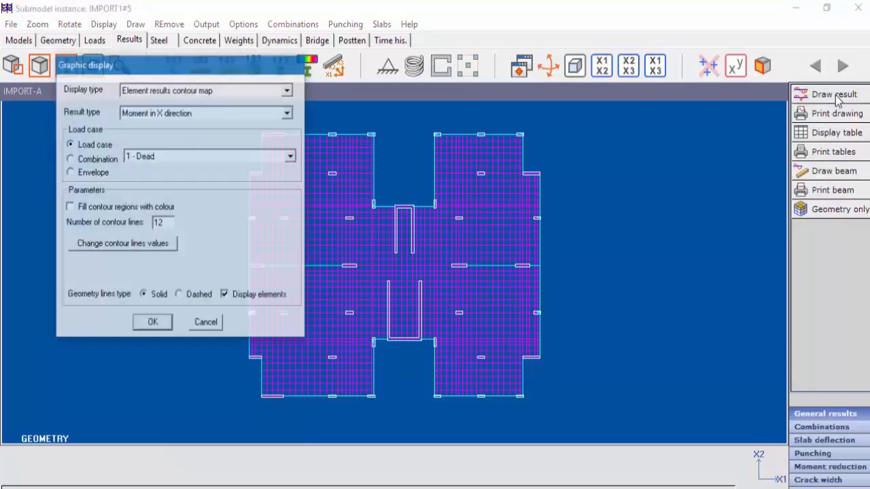
pyautogui.click(147, 95)
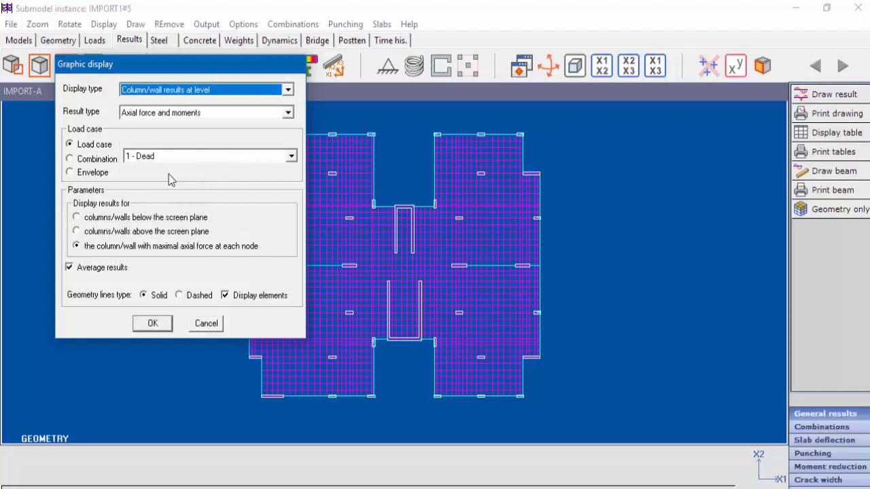
pyautogui.click(95, 160)
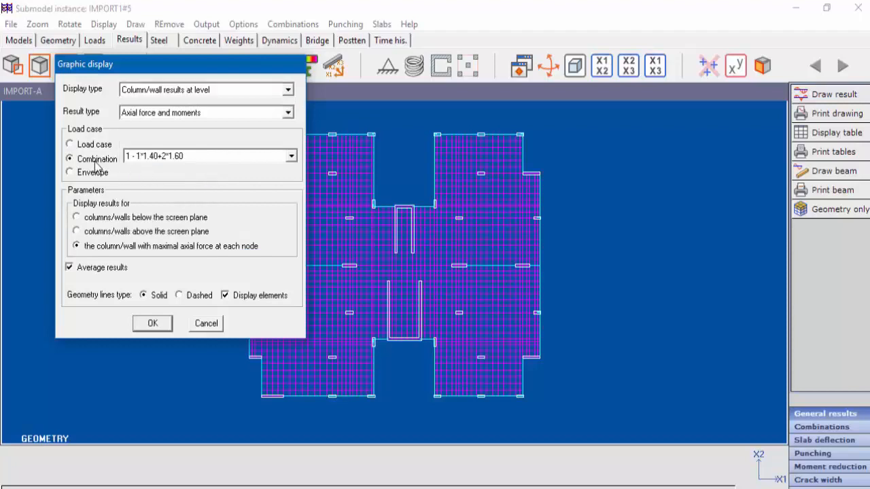
pyautogui.click(99, 233)
pyautogui.click(152, 323)
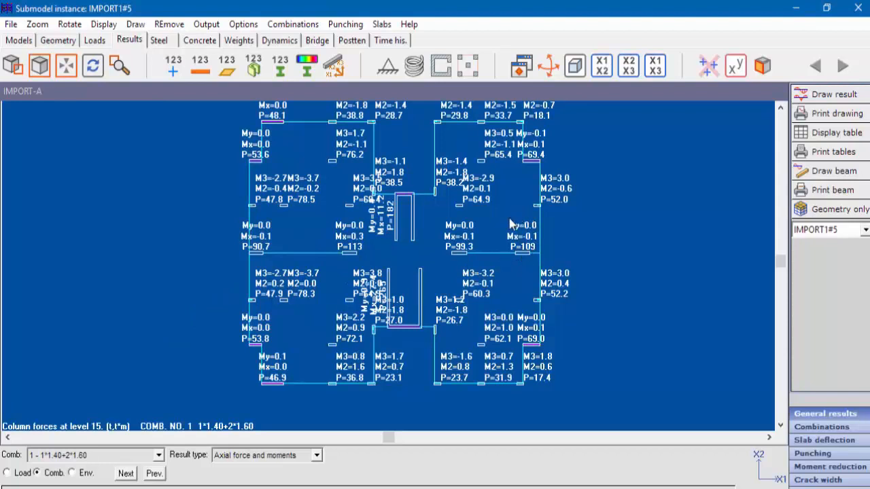
# - Display all local axes on the column results and zoom in on the upper U-shaped core wall
pyautogui.click(334, 68)
pyautogui.click(7, 68)
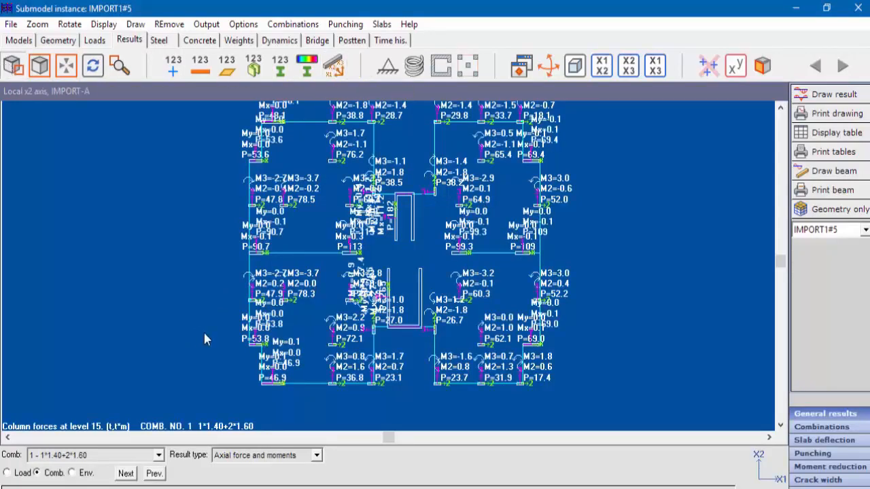
pyautogui.click(482, 188)
pyautogui.click(614, 263)
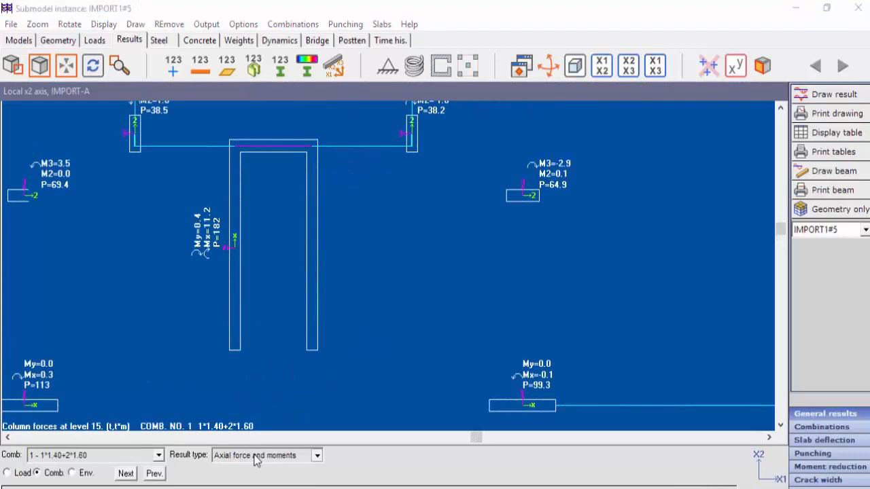
# - Switch the column and wall results to Shear, followed by the display of all forces
pyautogui.click(256, 460)
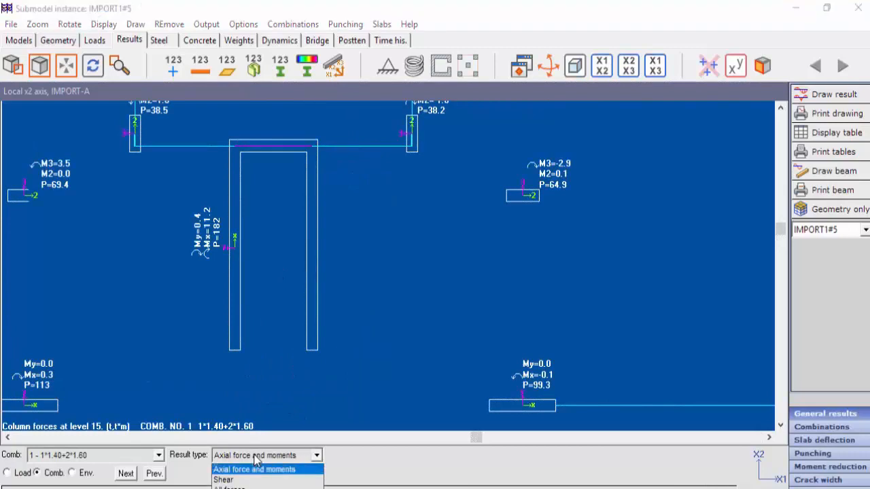
pyautogui.click(225, 480)
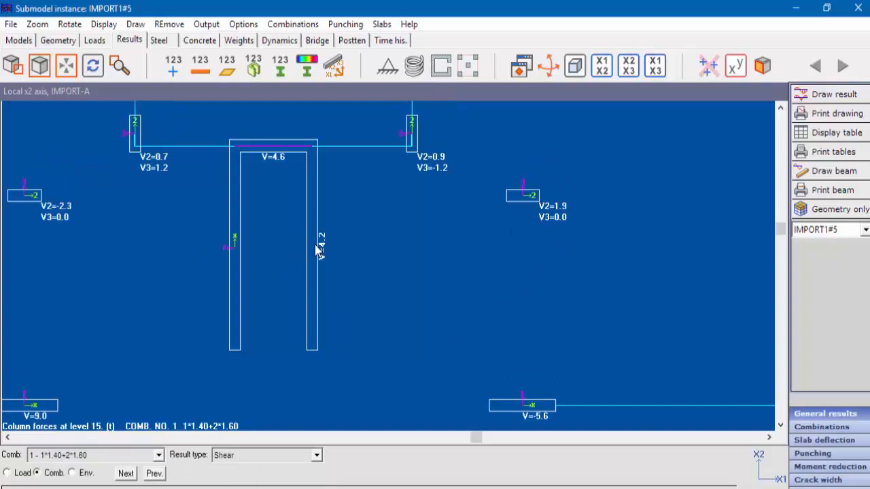
pyautogui.click(241, 459)
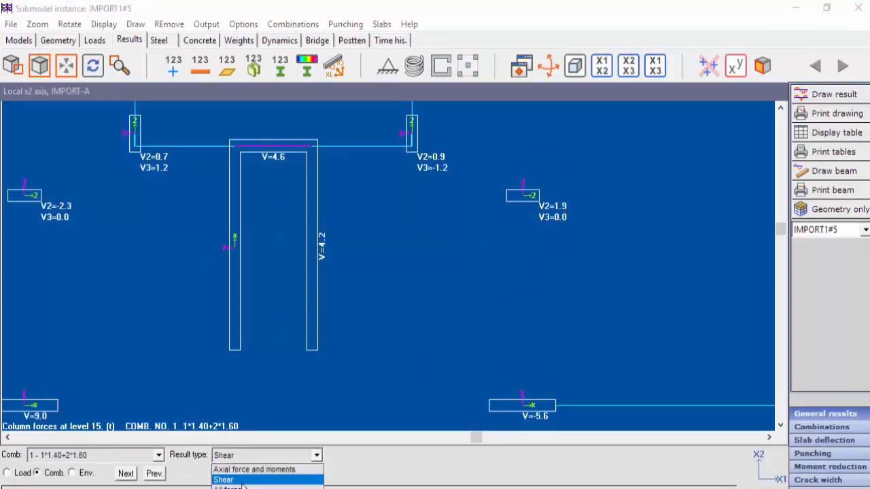
pyautogui.click(241, 488)
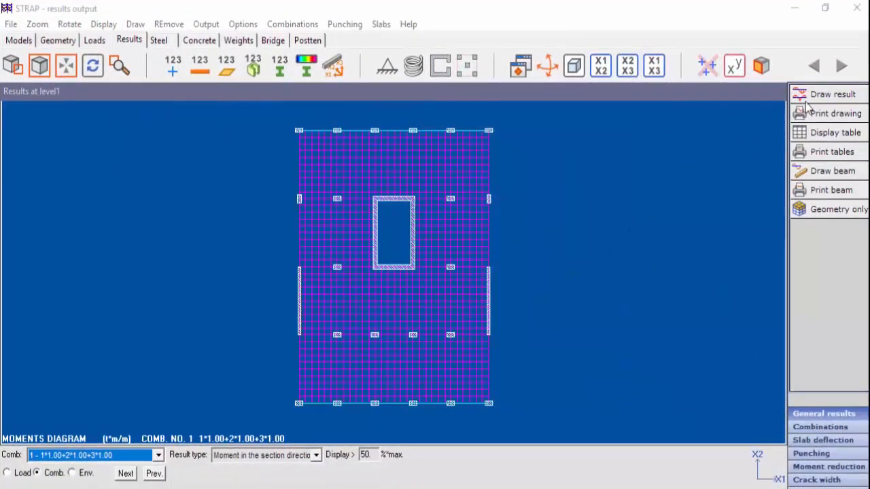
# - For element results along a line, define three section lines by nodes parallel to the X1-X3 plane: above, through and below the core
pyautogui.click(819, 96)
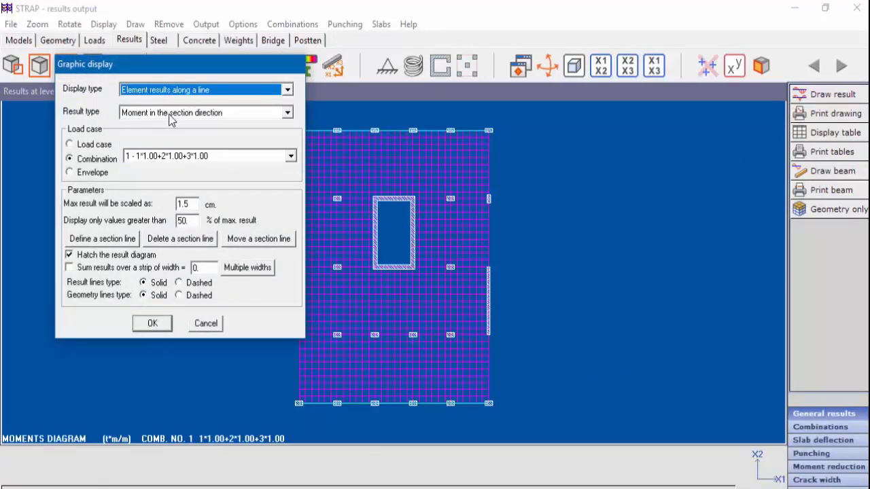
pyautogui.click(102, 242)
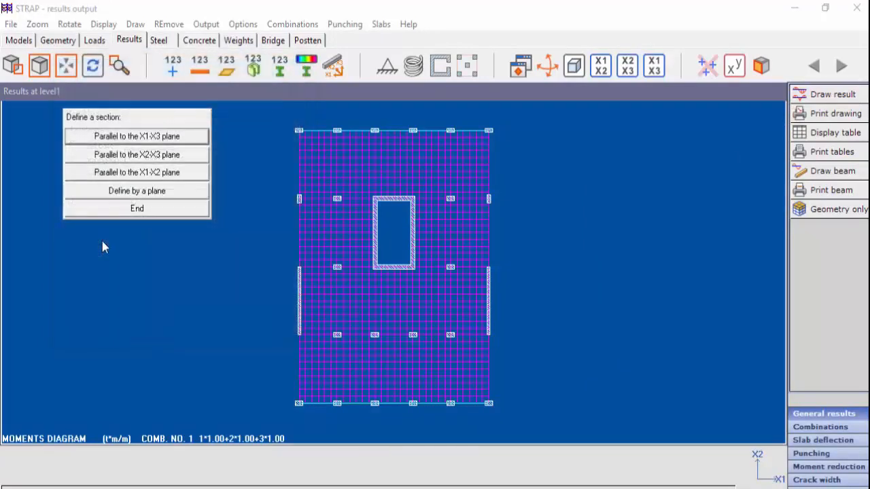
pyautogui.click(134, 139)
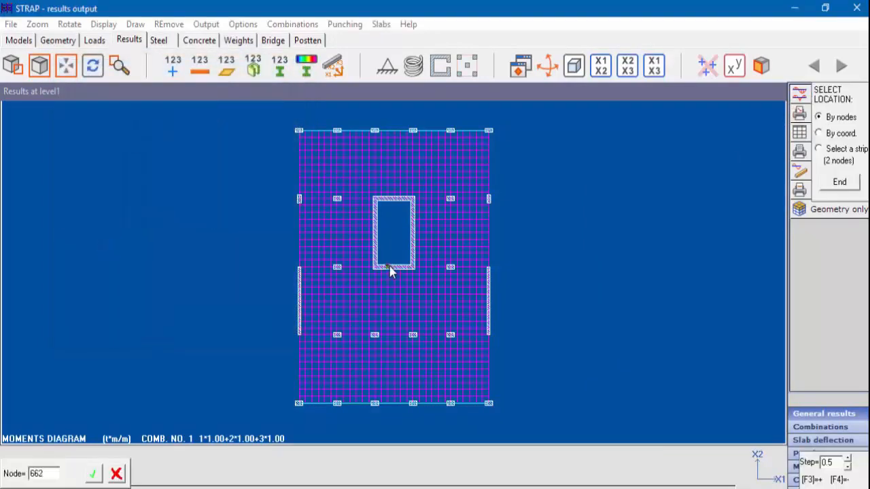
pyautogui.click(396, 158)
pyautogui.click(337, 233)
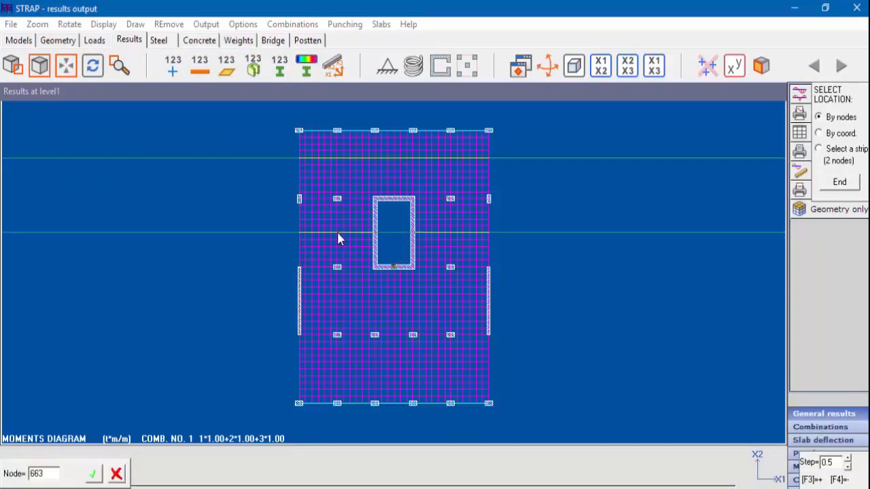
pyautogui.click(421, 287)
# - Add two more section lines in the lower part of the slab using the two-node strip selection
pyautogui.click(838, 150)
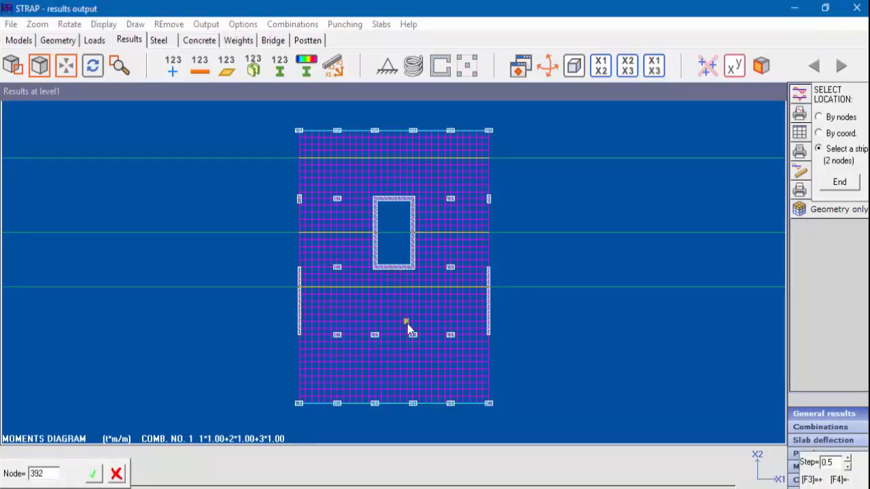
pyautogui.click(407, 349)
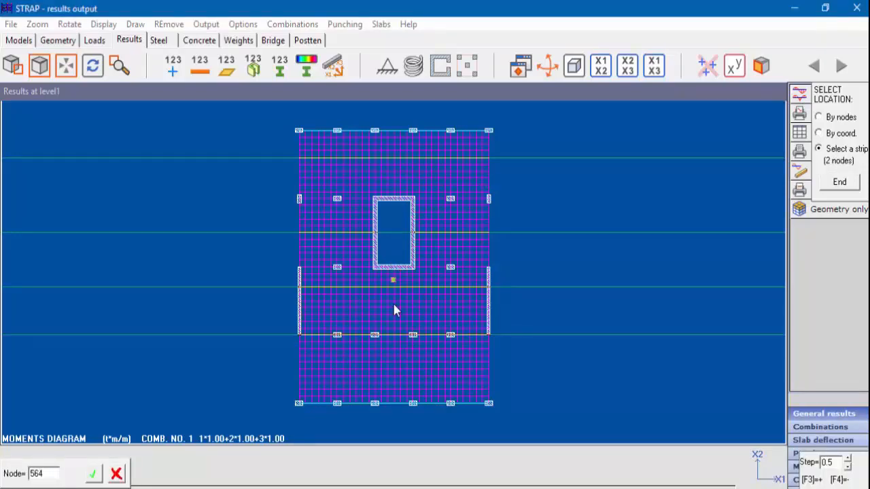
pyautogui.click(417, 412)
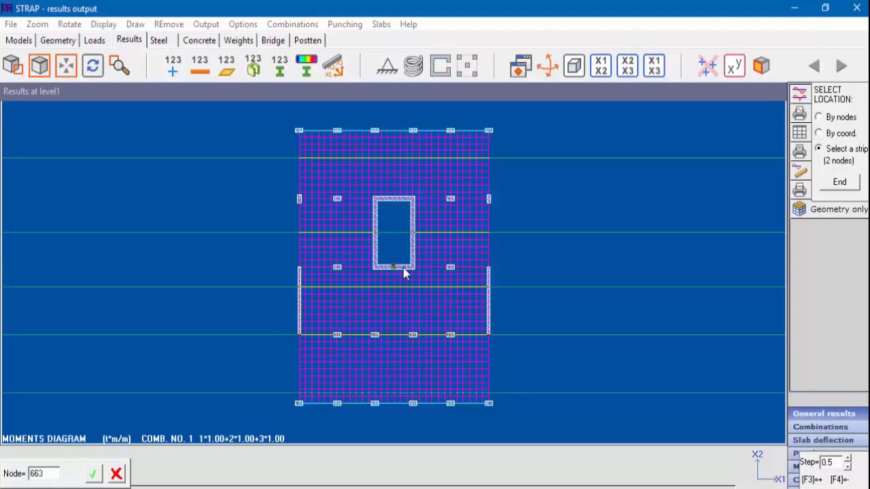
# - Finish defining sections and draw the moments in the section direction, summed over strip widths of 2 and 1.5
pyautogui.click(843, 185)
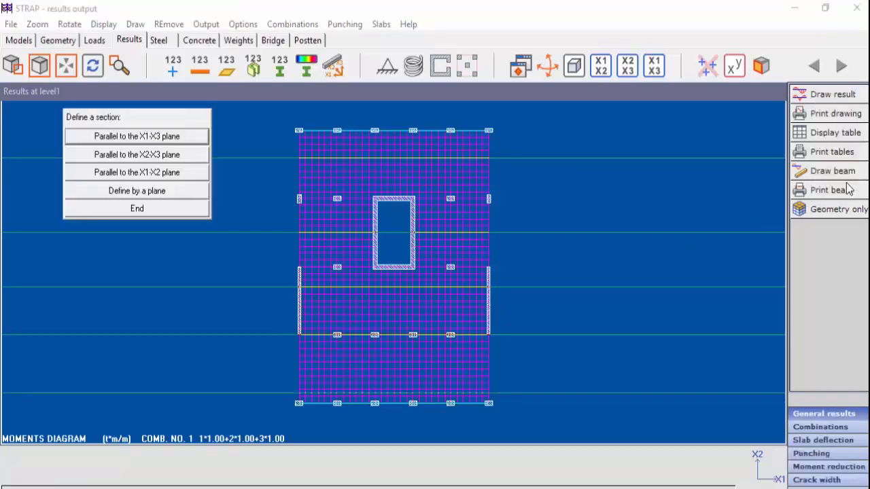
pyautogui.click(142, 210)
pyautogui.click(152, 325)
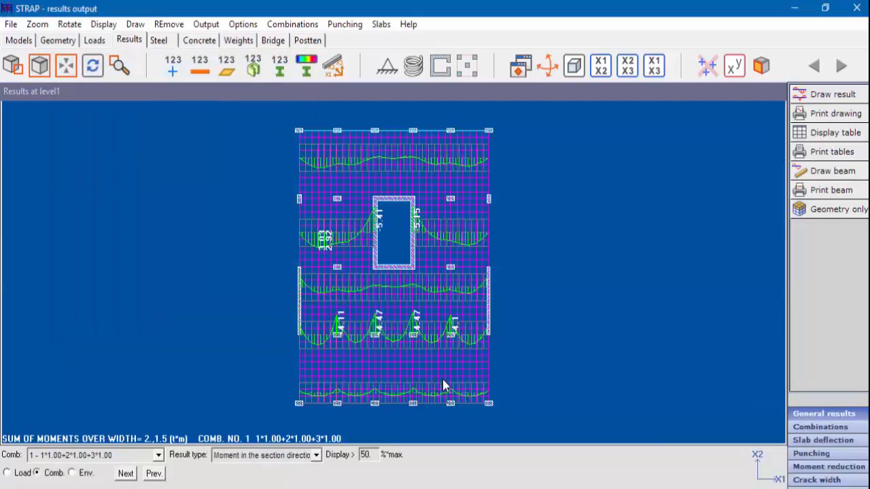
# - Delete the four upper section lines from the slab's results along a line
pyautogui.click(822, 96)
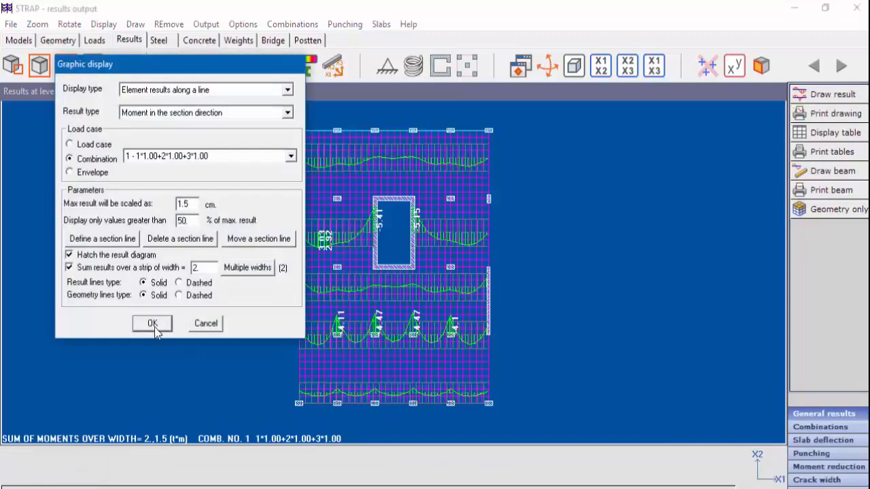
pyautogui.click(181, 242)
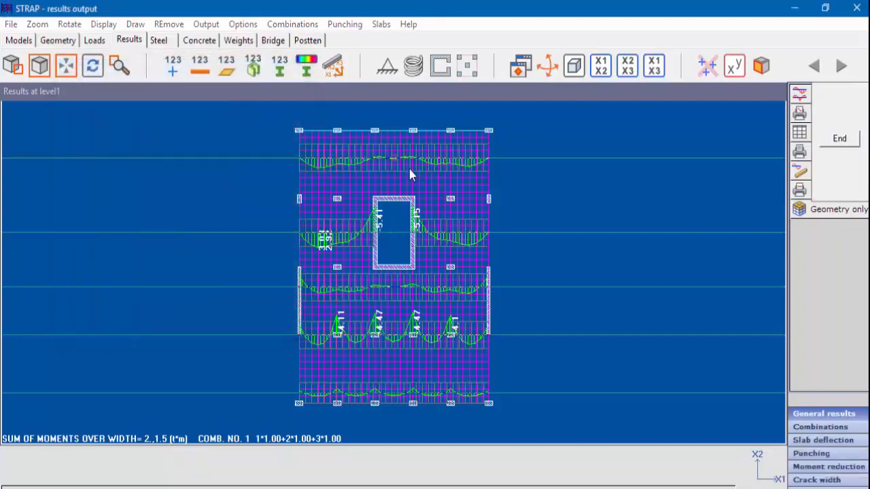
pyautogui.click(409, 169)
pyautogui.click(397, 234)
pyautogui.click(398, 287)
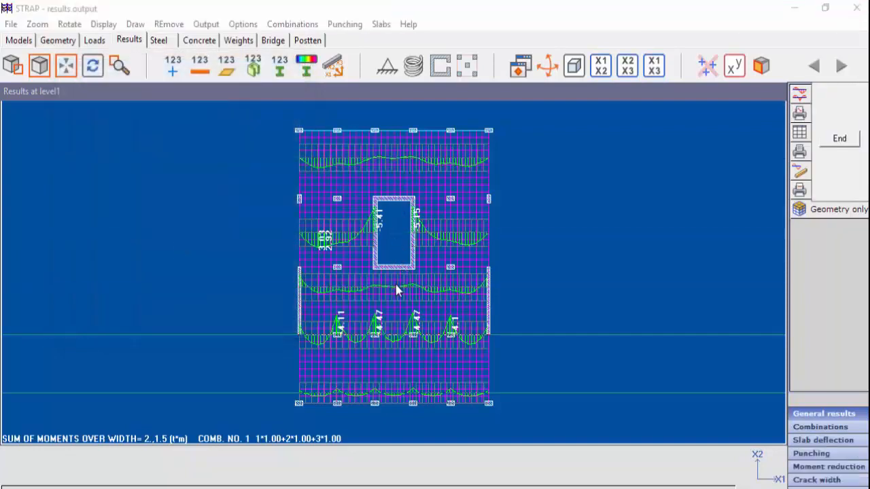
pyautogui.click(398, 346)
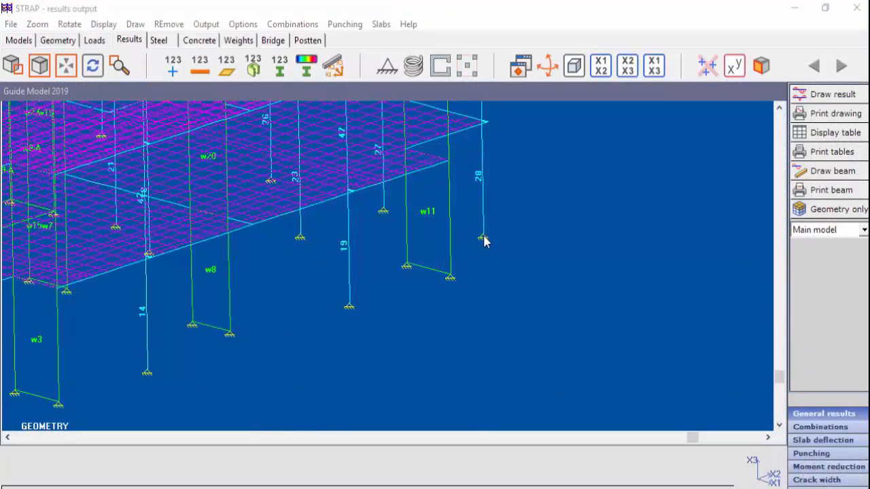
# - Display the reactions for the support at the base of column 28 and look through the load combinations
pyautogui.click(483, 240)
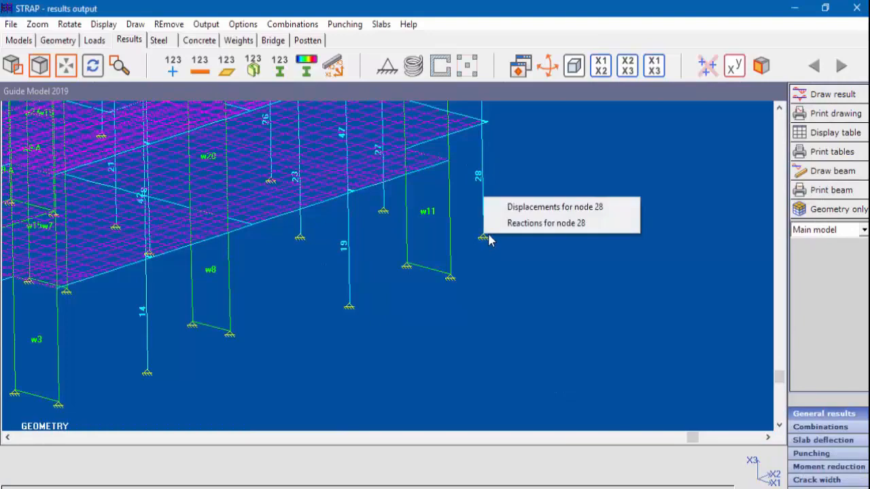
pyautogui.click(515, 225)
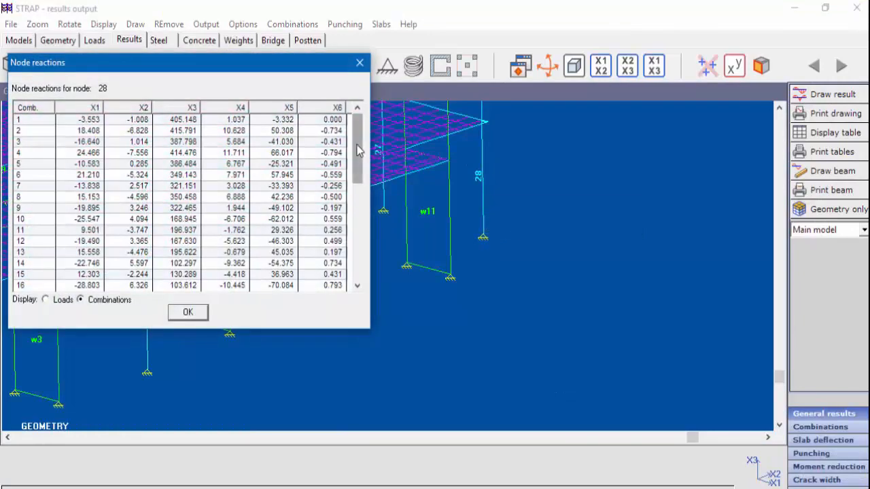
pyautogui.moveTo(358, 146); pyautogui.dragTo(361, 249)
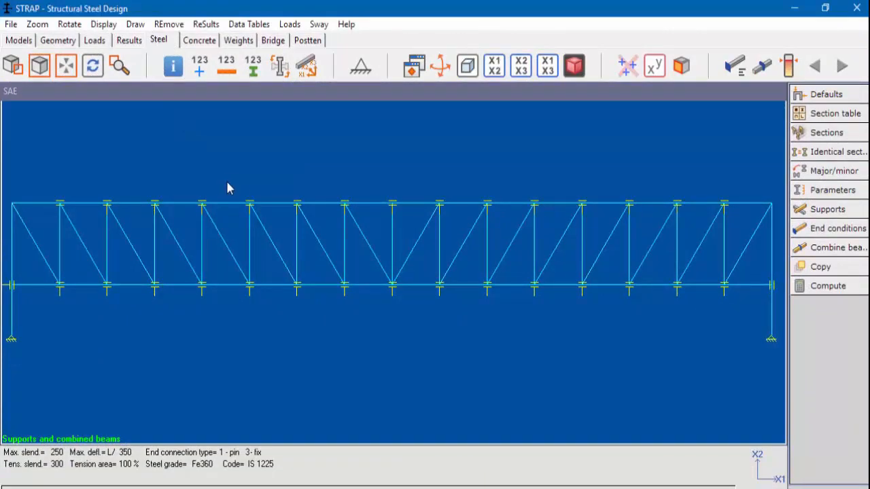
# - For the truss's intermediate supports, keep only minor axis buckling restrained, clearing the major axis and the +z and -z face restraints
pyautogui.click(815, 212)
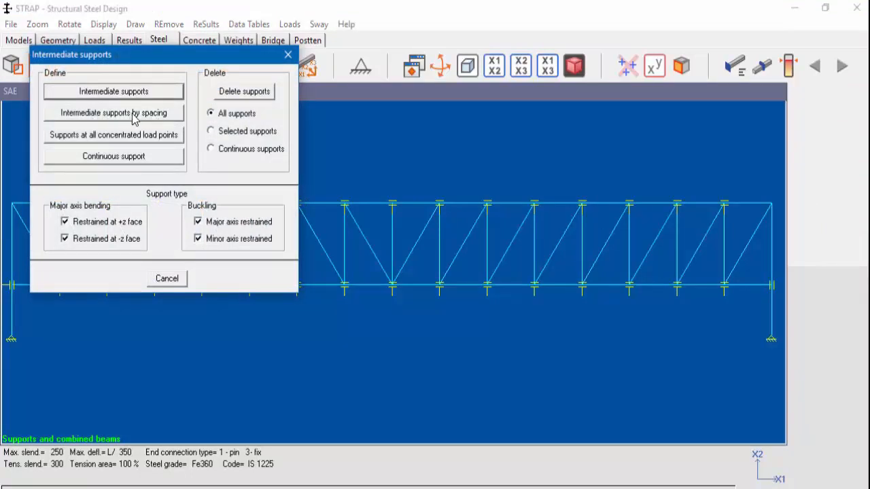
pyautogui.click(213, 227)
pyautogui.click(105, 223)
pyautogui.click(103, 240)
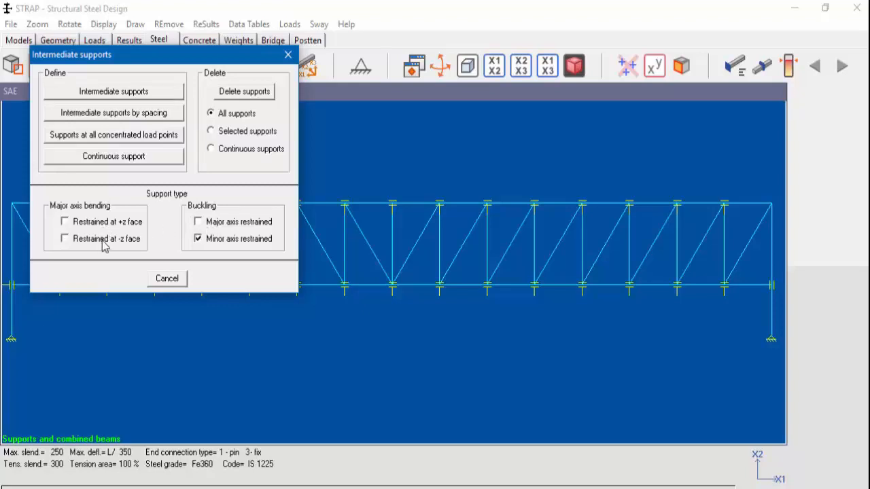
# - Define intermediate supports by 0.5 spacing, with equal start and end distances, on the first top chord beam of the truss
pyautogui.click(113, 116)
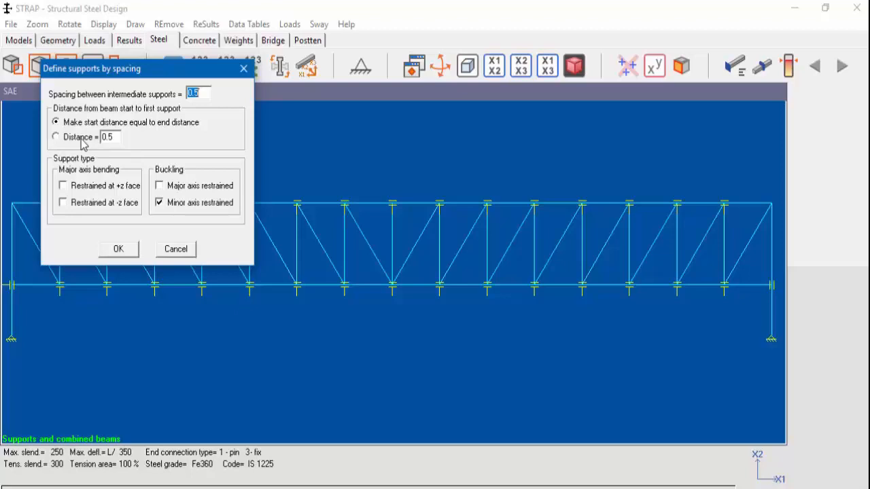
pyautogui.click(130, 253)
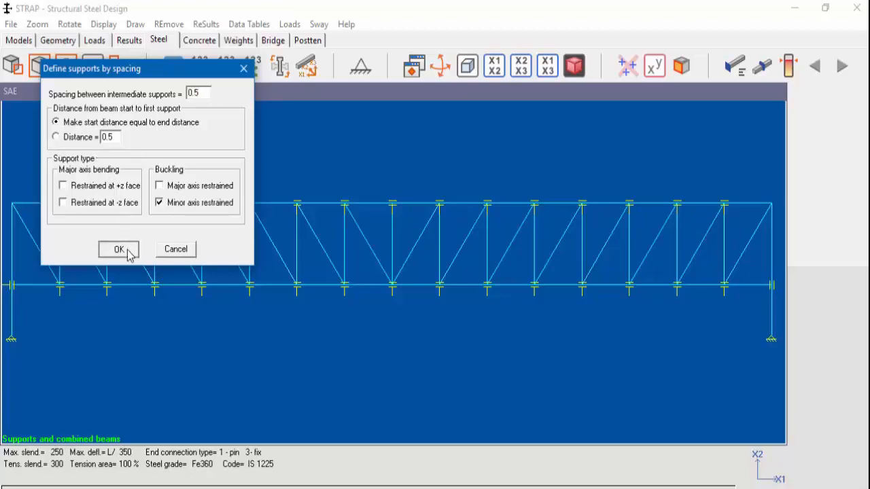
pyautogui.click(128, 250)
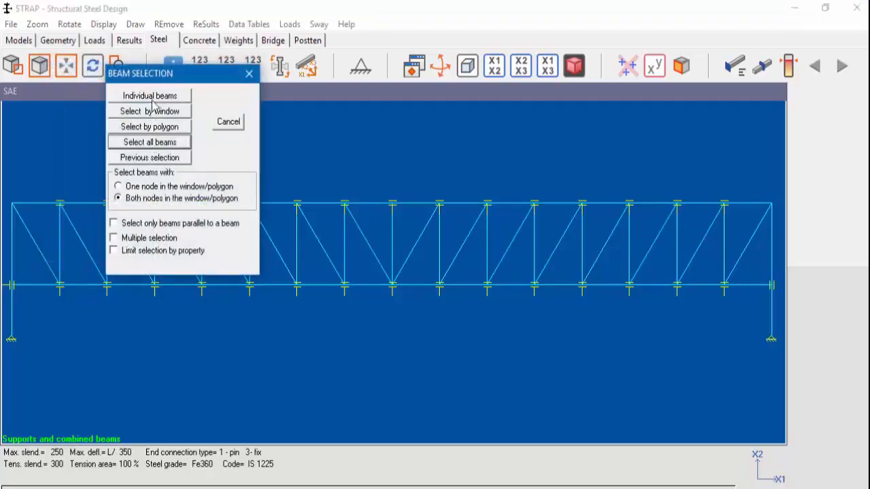
pyautogui.click(151, 97)
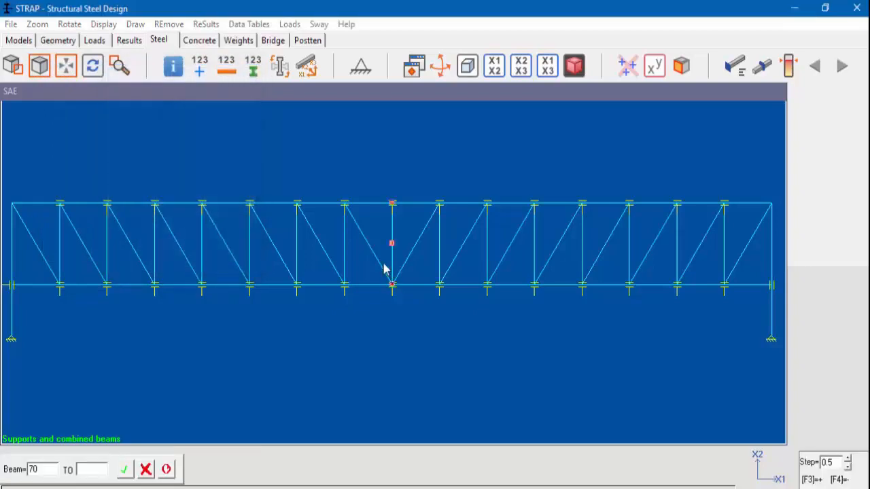
pyautogui.click(35, 208)
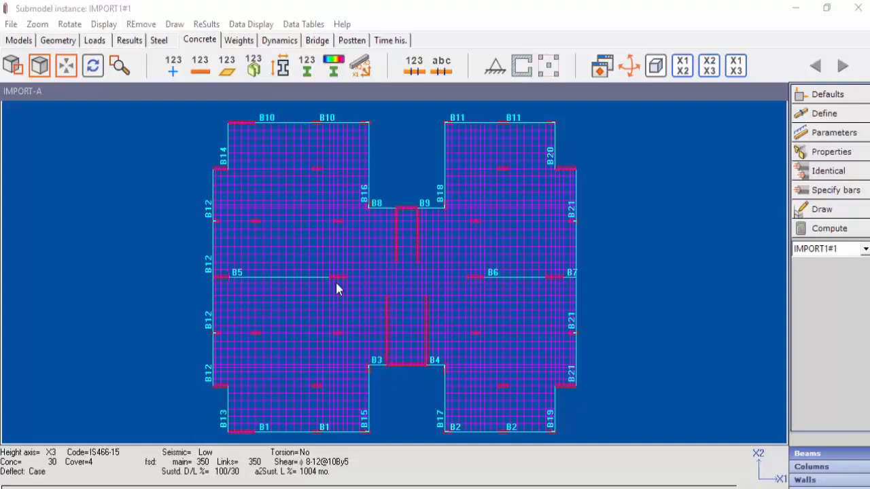
# - Specify beam reinforcement of 2 top bars of diameter 8 and 2 bottom bars of diameter 12 at both supports and mid-span
pyautogui.click(839, 194)
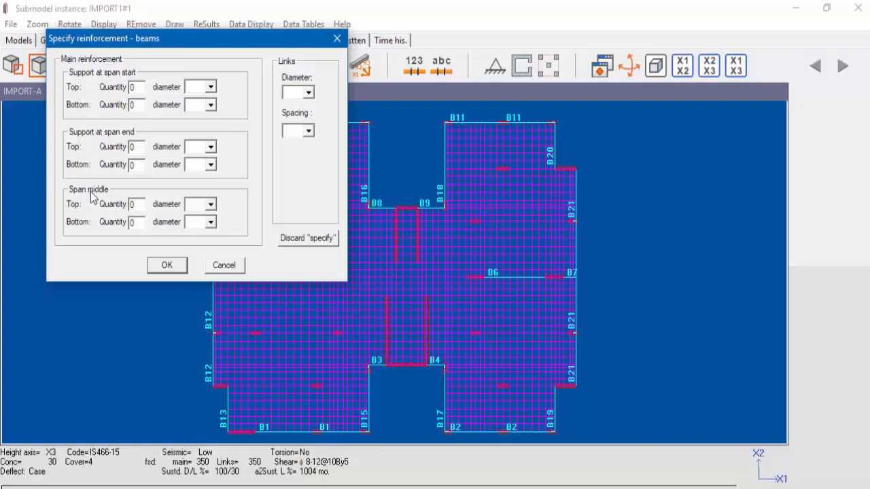
pyautogui.doubleClick(129, 87)
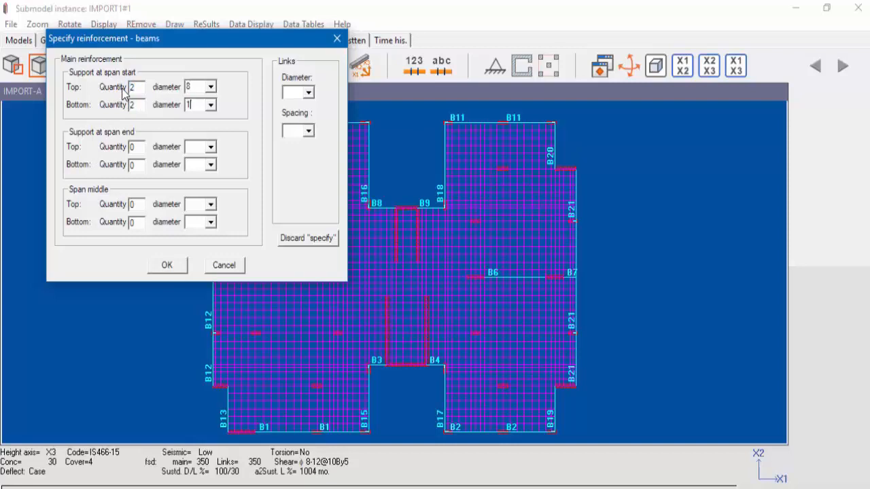
pyautogui.write('2')
pyautogui.press('Tab')
pyautogui.write('2')
pyautogui.press('Tab')
pyautogui.write('1')
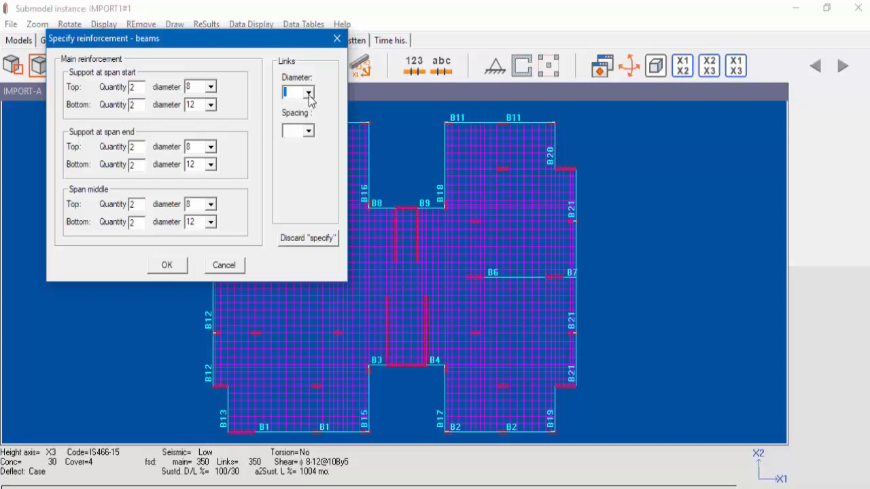
# - Set the links to diameter 8 at spacing 25 and assign the specified reinforcement to beam B5 using window selection
pyautogui.click(309, 93)
pyautogui.click(303, 132)
pyautogui.click(306, 131)
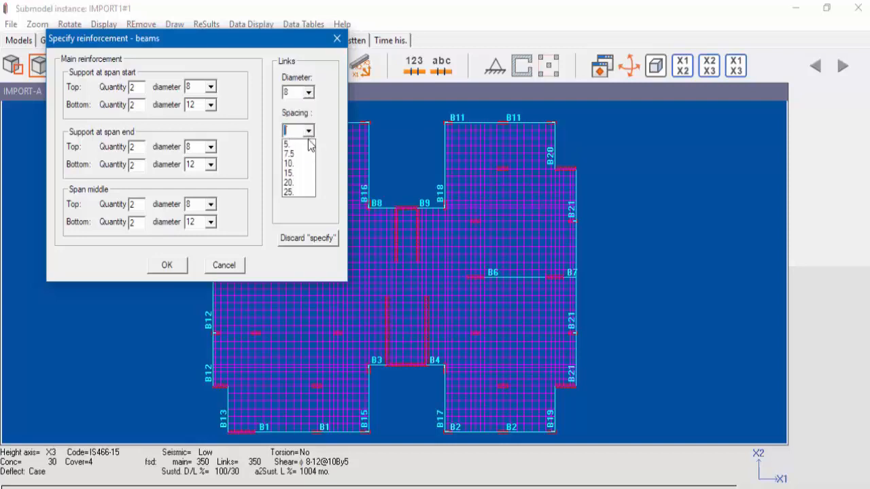
pyautogui.click(301, 192)
pyautogui.click(164, 270)
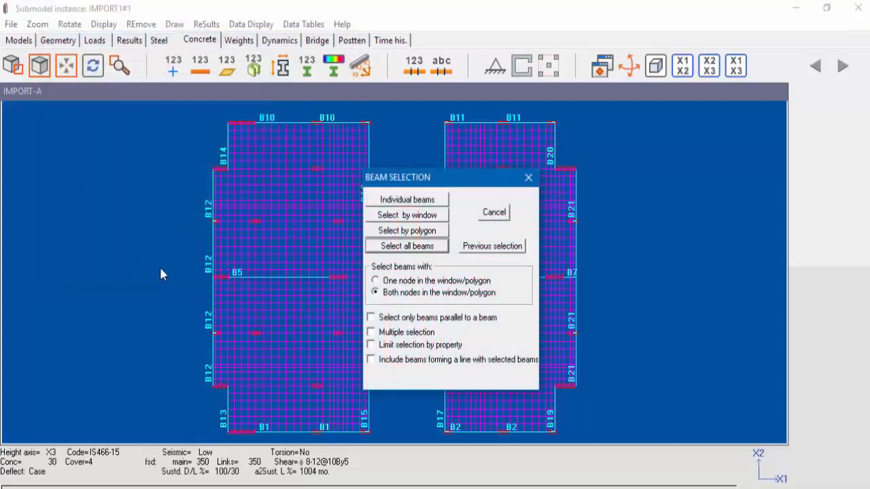
pyautogui.click(421, 215)
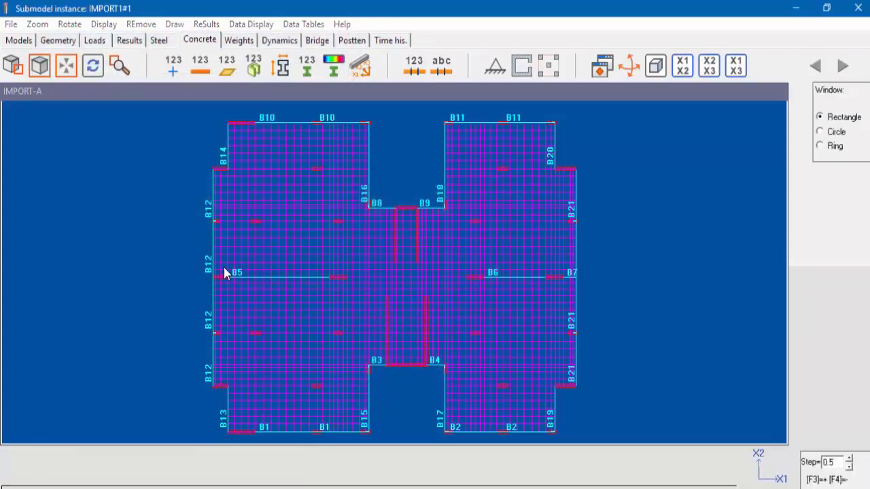
pyautogui.click(225, 268)
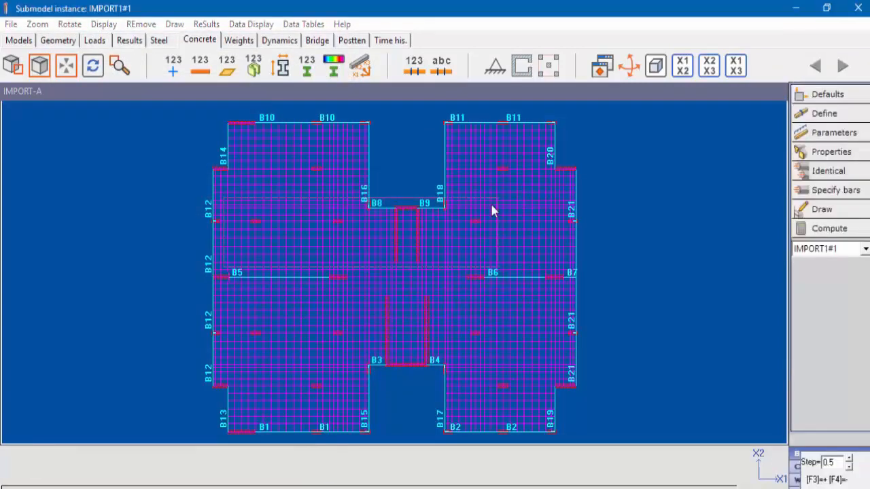
pyautogui.click(333, 286)
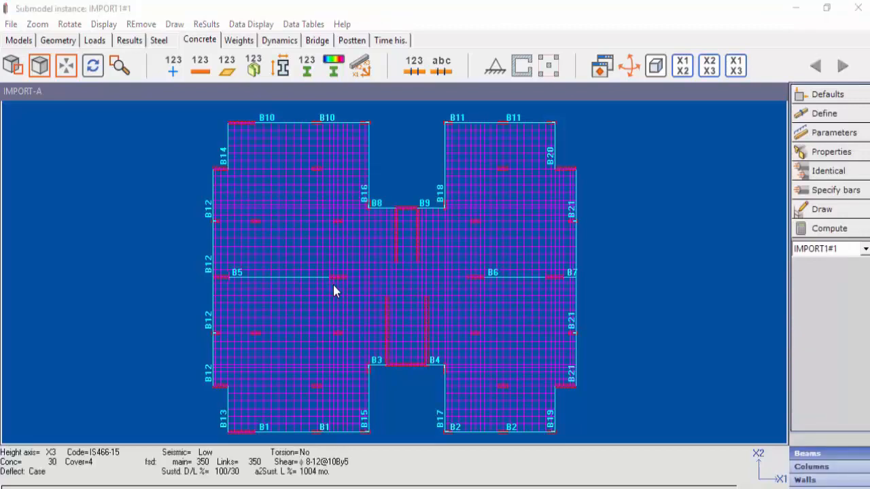
# - Display the table of user-specified beam reinforcement, check it and close it
pyautogui.click(306, 25)
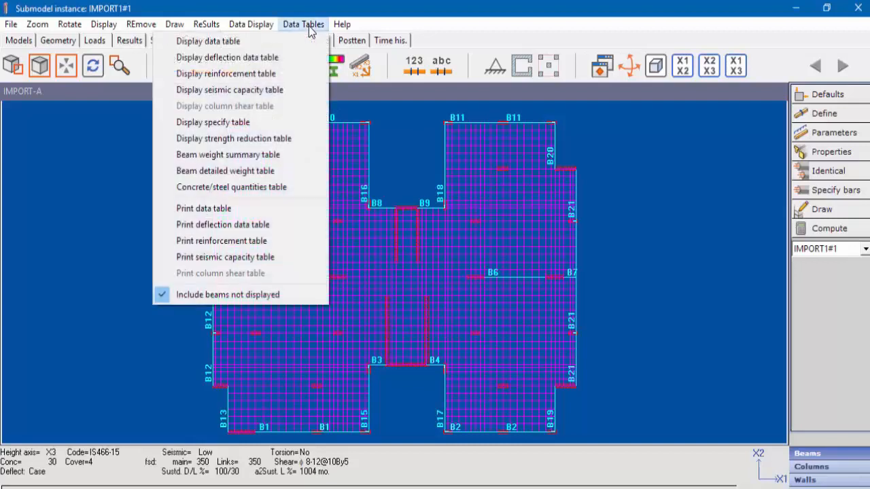
pyautogui.click(232, 127)
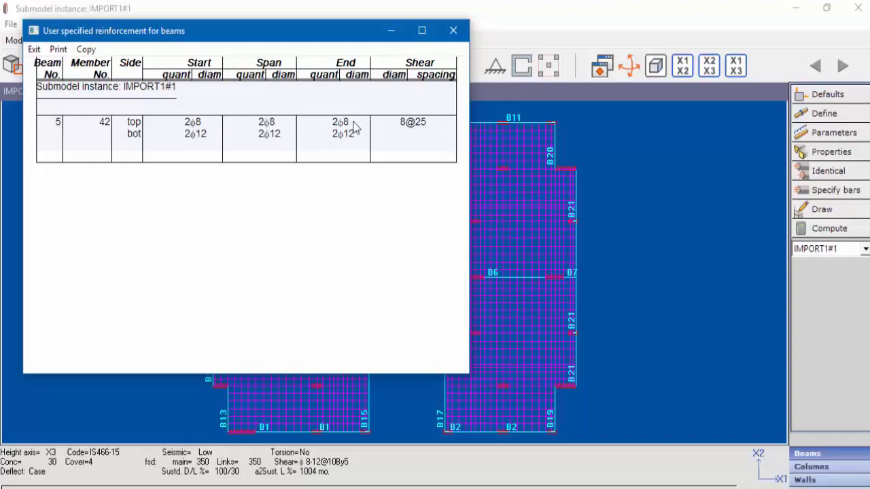
pyautogui.click(34, 50)
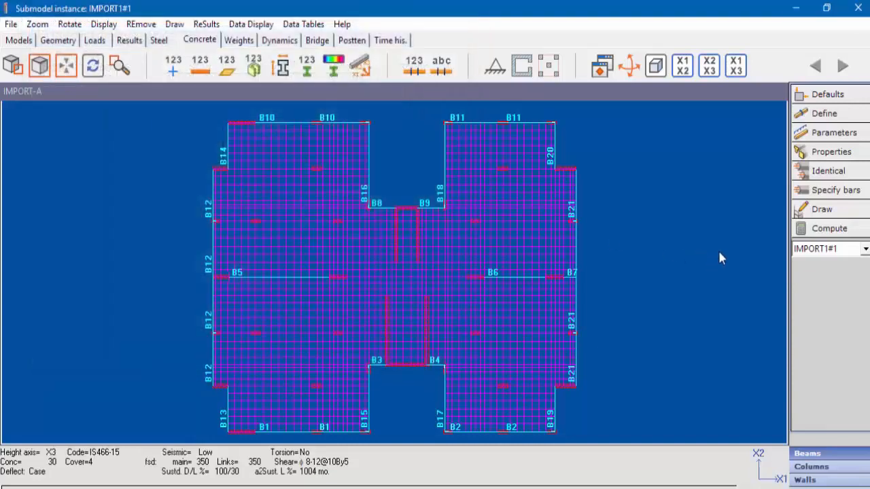
# - Compute the concrete results only for the beams displayed on screen, review the beam results summary and close it
pyautogui.click(829, 229)
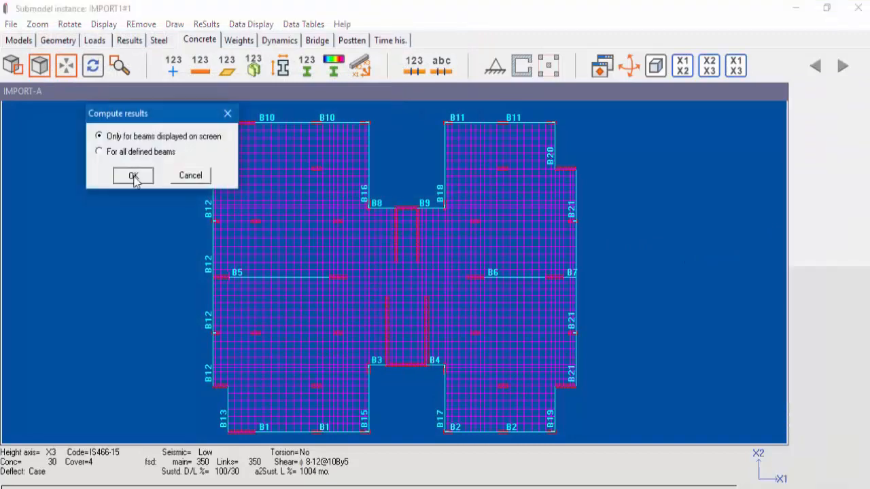
pyautogui.click(133, 177)
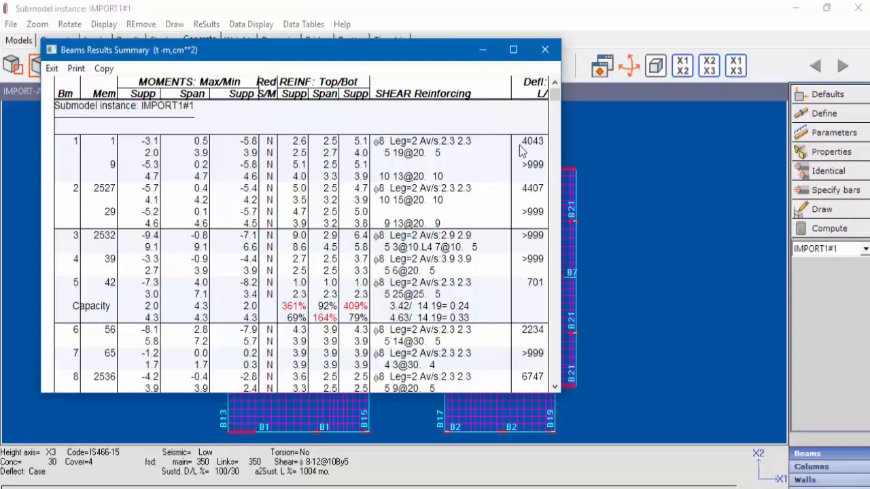
pyautogui.click(544, 52)
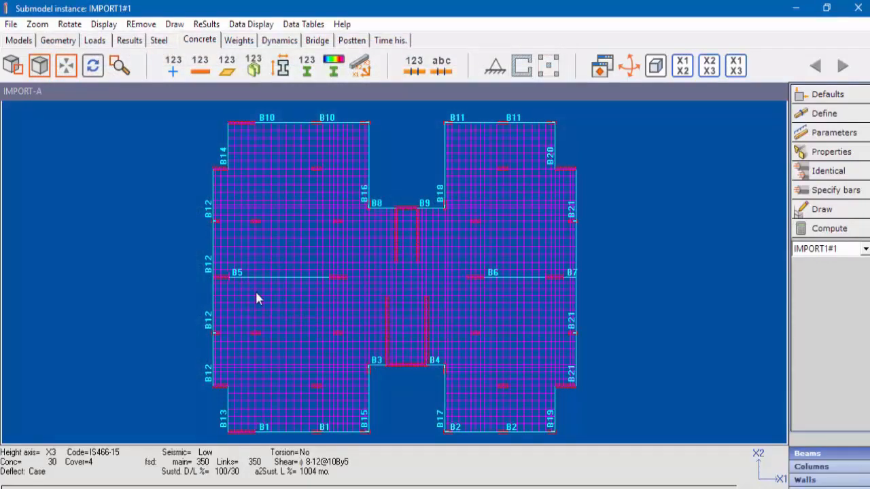
# - Display the beams' moment capacity percentage (demand/capacity) at both supports and spans
pyautogui.click(253, 24)
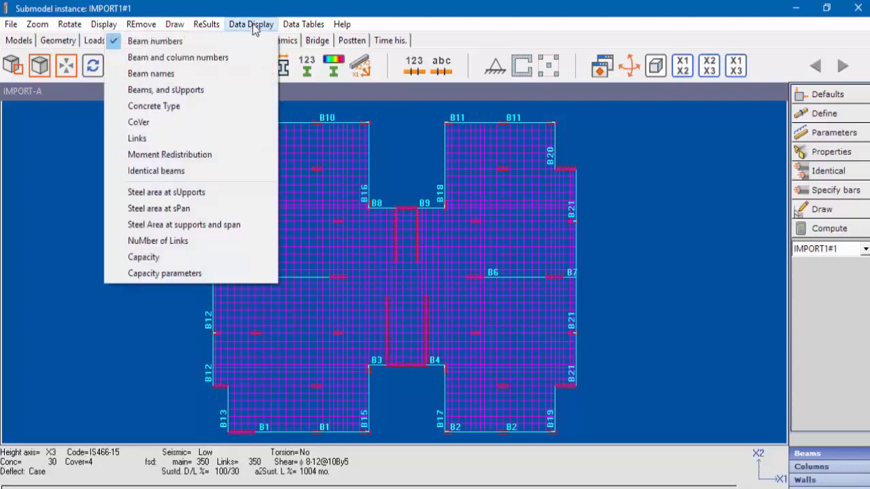
pyautogui.click(181, 278)
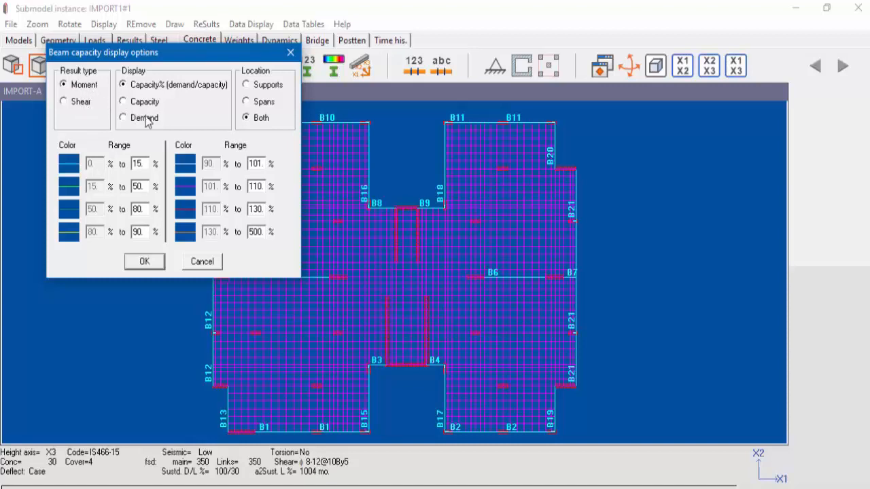
pyautogui.click(145, 261)
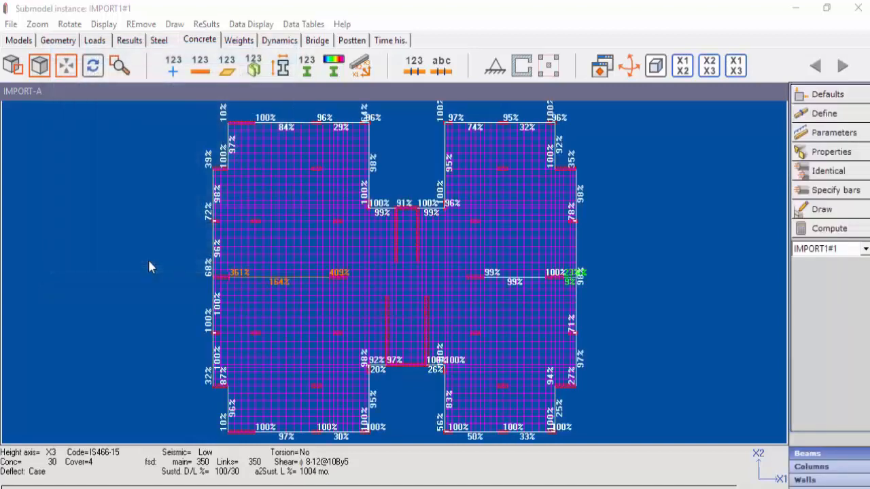
# - Display beam B5's detailed results with the moment envelope only, and examine its moments, shear and reinforcement capacity
pyautogui.click(15, 70)
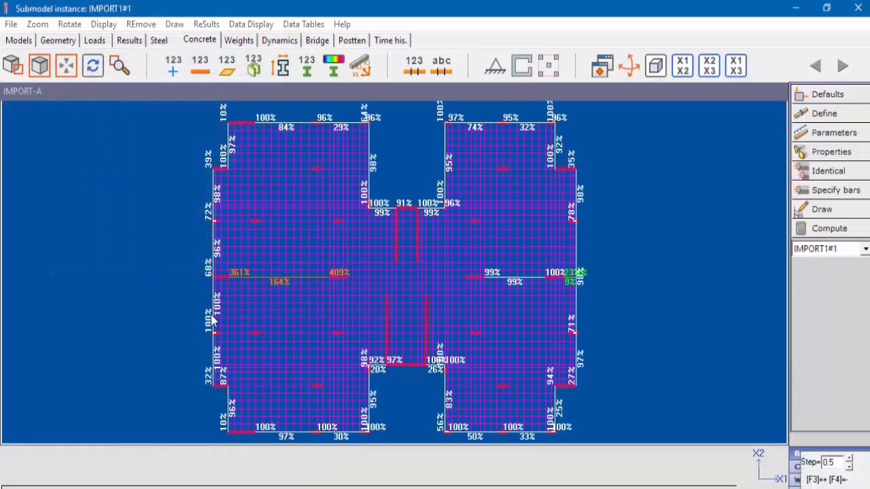
pyautogui.click(193, 238)
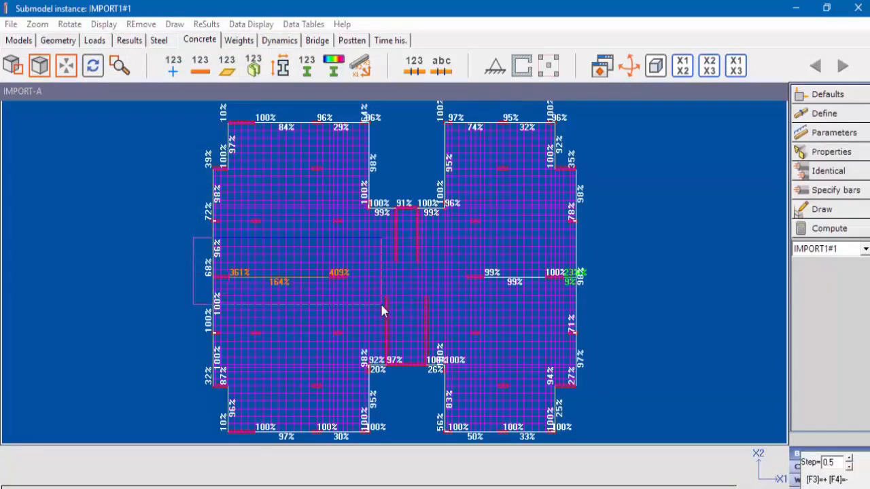
pyautogui.click(380, 302)
pyautogui.rightClick(363, 293)
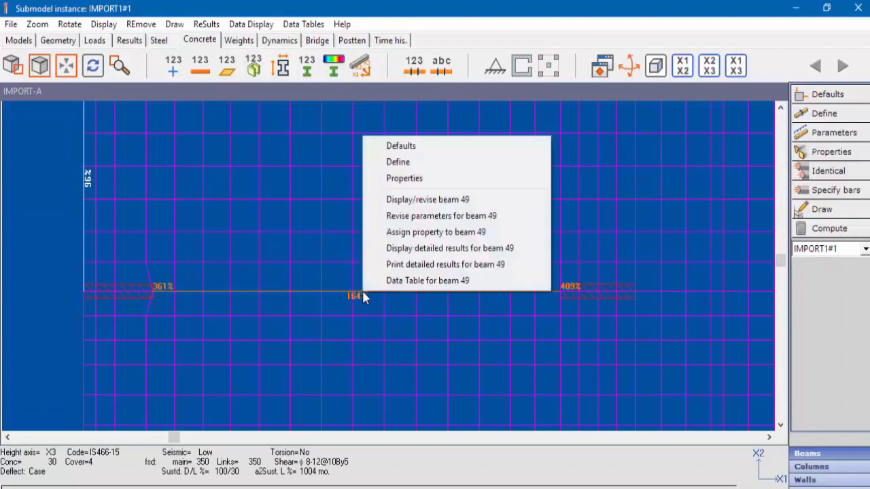
pyautogui.click(394, 249)
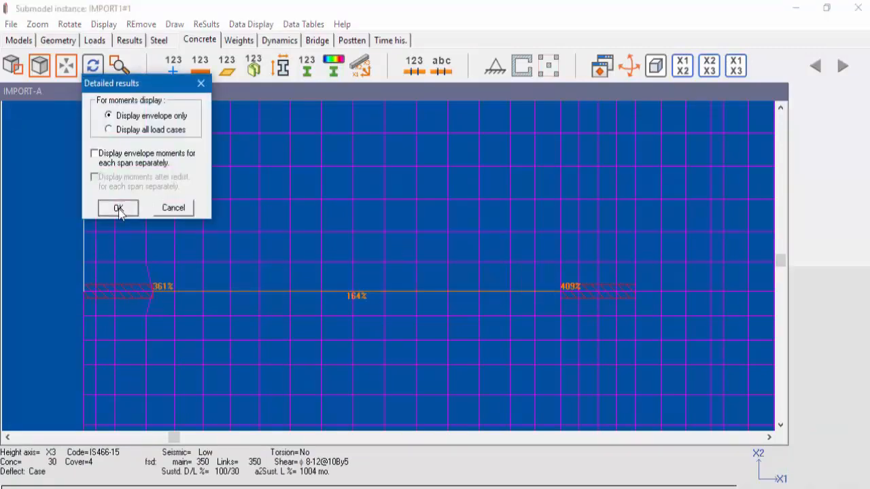
pyautogui.click(119, 208)
pyautogui.scroll(-6, 296, 251)
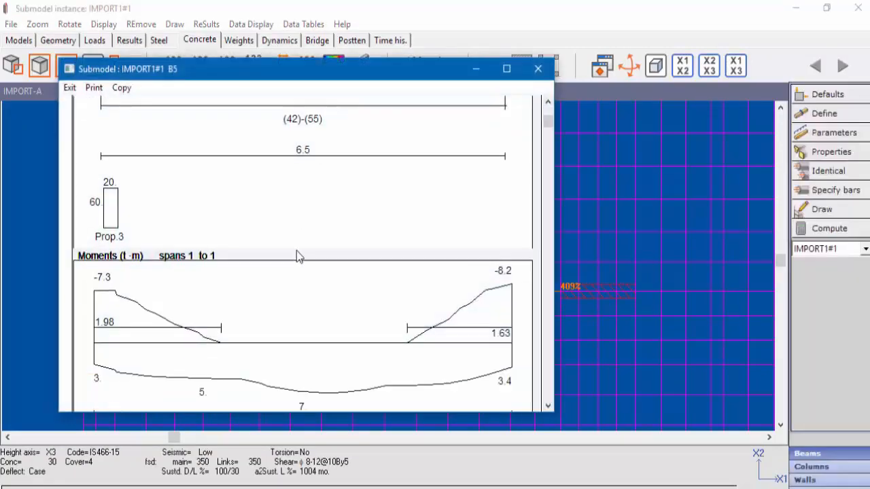
pyautogui.scroll(-6, 296, 256)
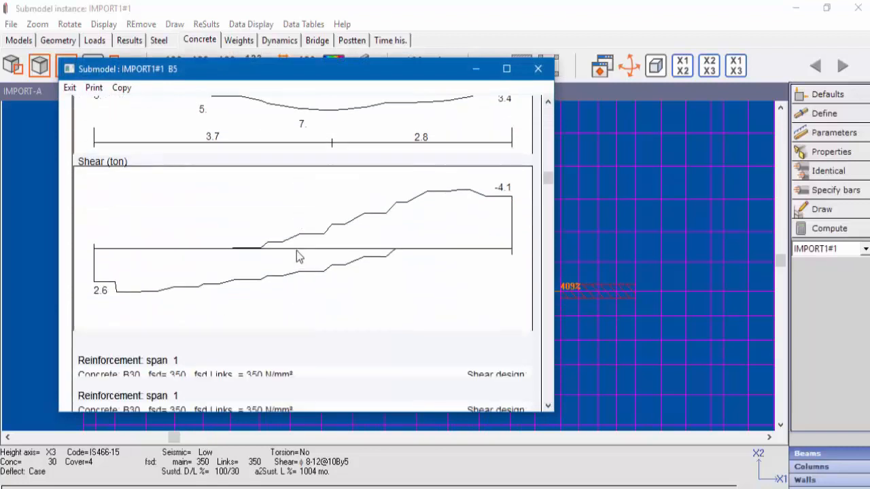
pyautogui.scroll(-2, 297, 256)
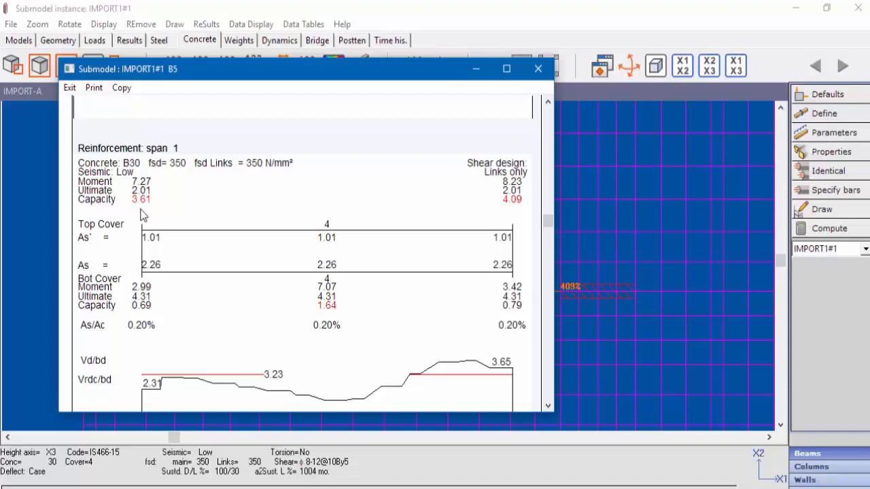
pyautogui.scroll(-1, 333, 199)
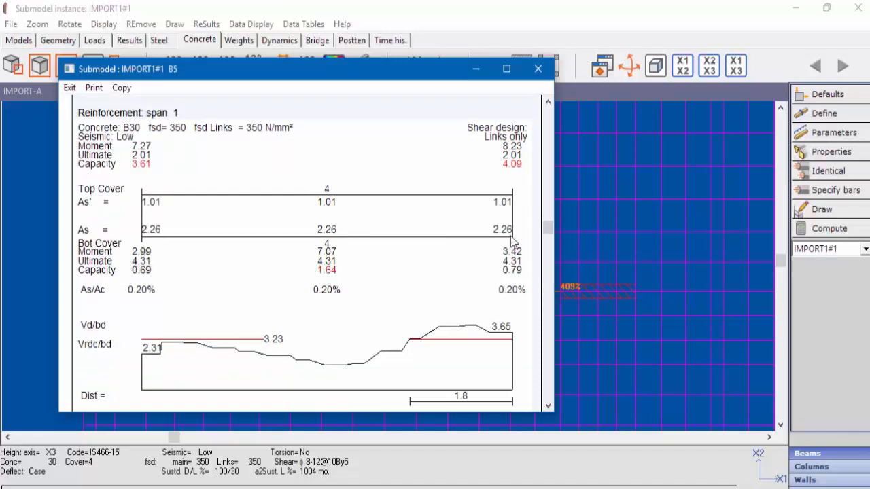
# - Review the shear design and required link distances in beam B5's span 1 reinforcement results
pyautogui.scroll(-2, 503, 254)
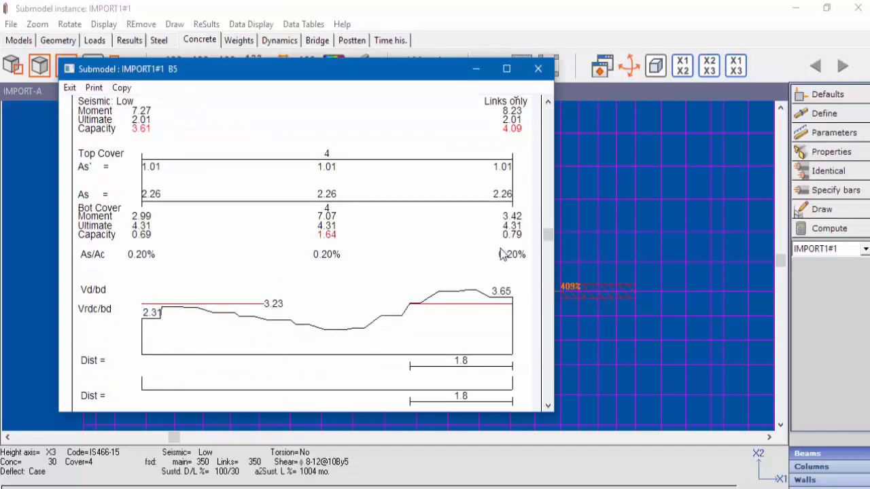
pyautogui.scroll(-1, 501, 255)
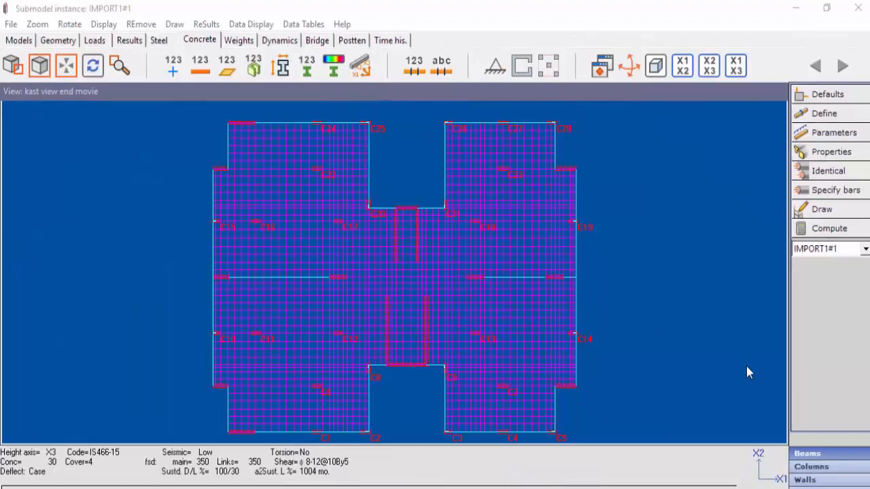
# - Switch to column design for the main model and display the column numbers
pyautogui.click(821, 470)
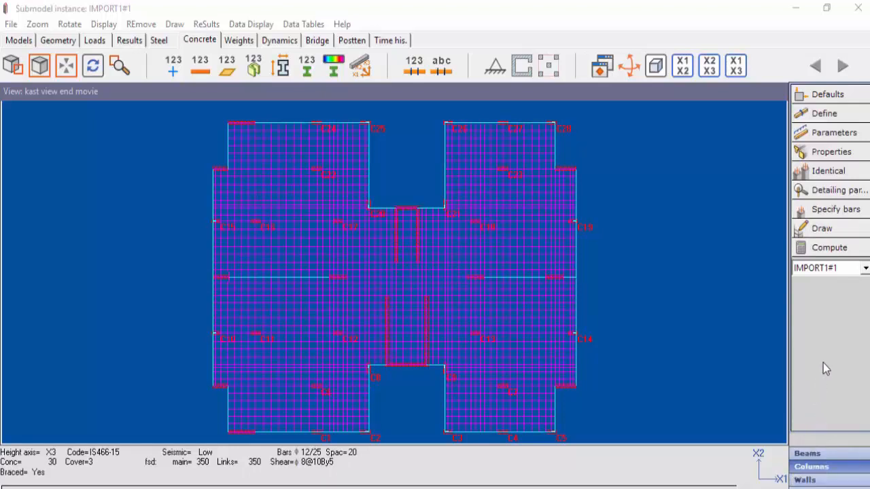
pyautogui.click(824, 270)
pyautogui.click(821, 283)
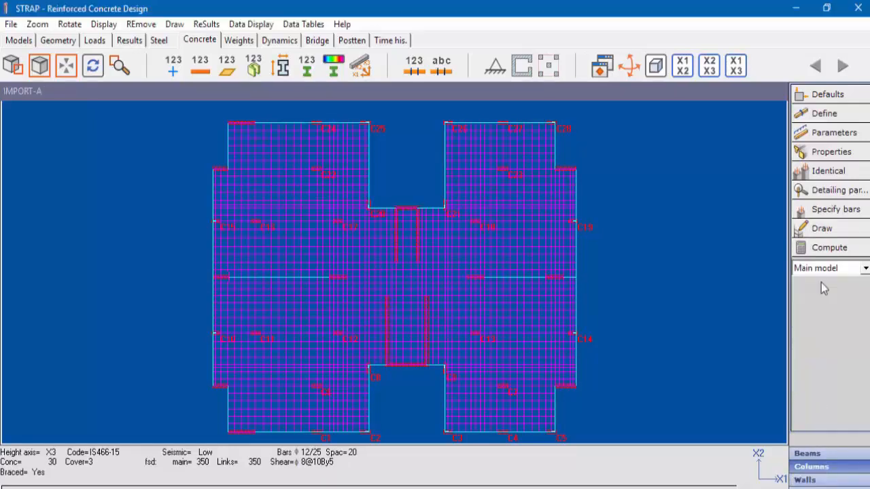
pyautogui.click(414, 65)
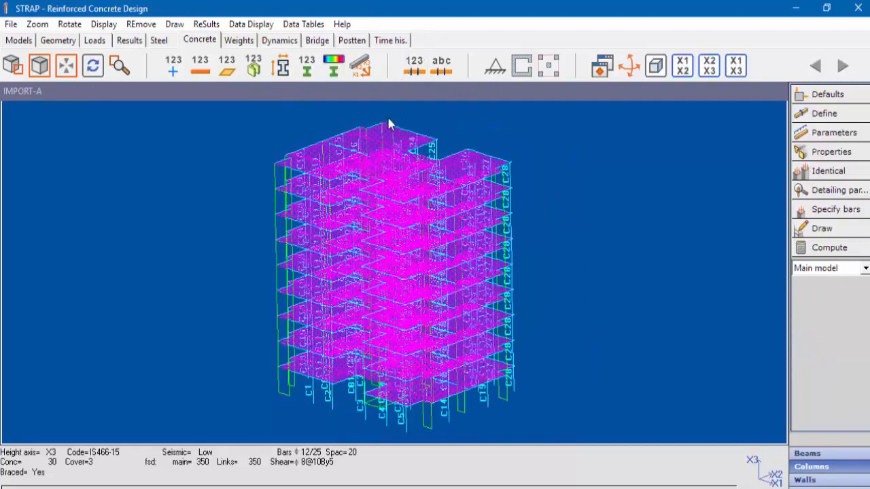
# - Start specifying column reinforcement, with six vertical bars of diameter 16 divided between the column sides by the program
pyautogui.click(12, 65)
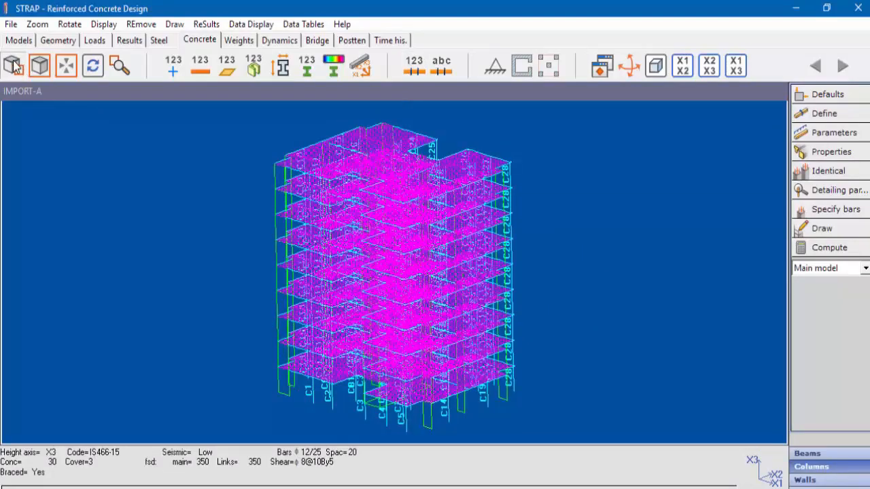
pyautogui.click(490, 397)
pyautogui.click(540, 335)
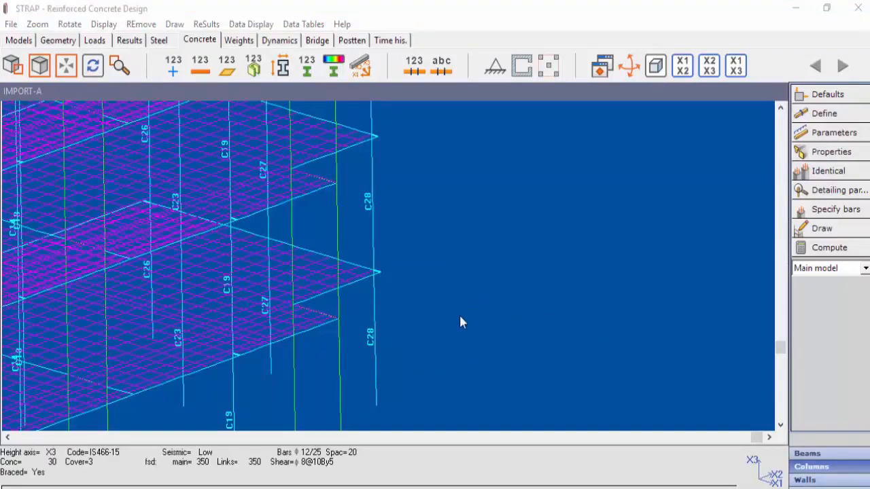
pyautogui.click(835, 210)
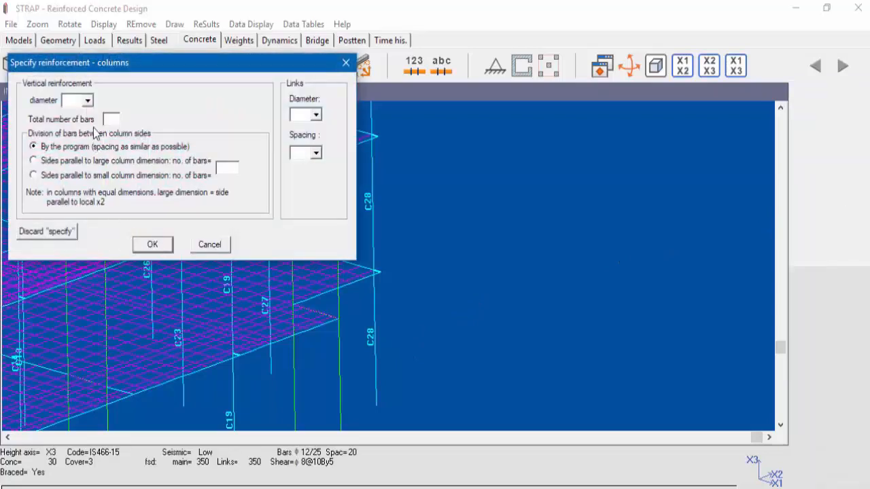
pyautogui.click(88, 102)
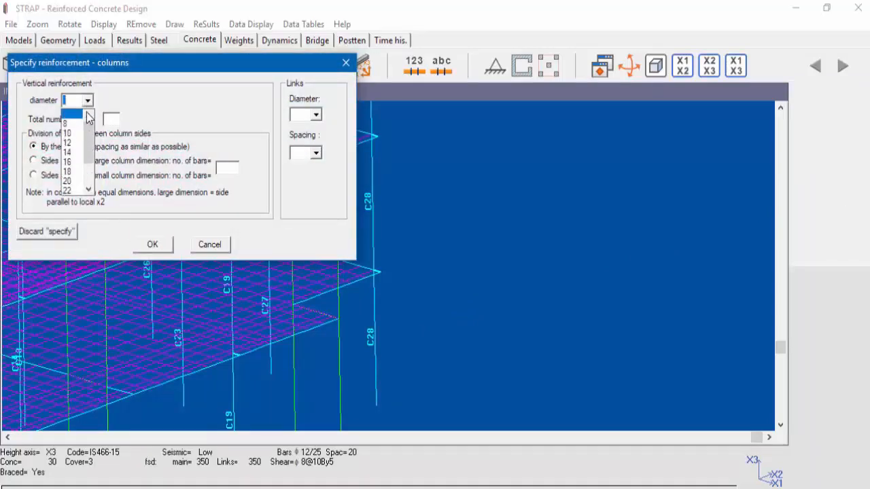
pyautogui.click(71, 163)
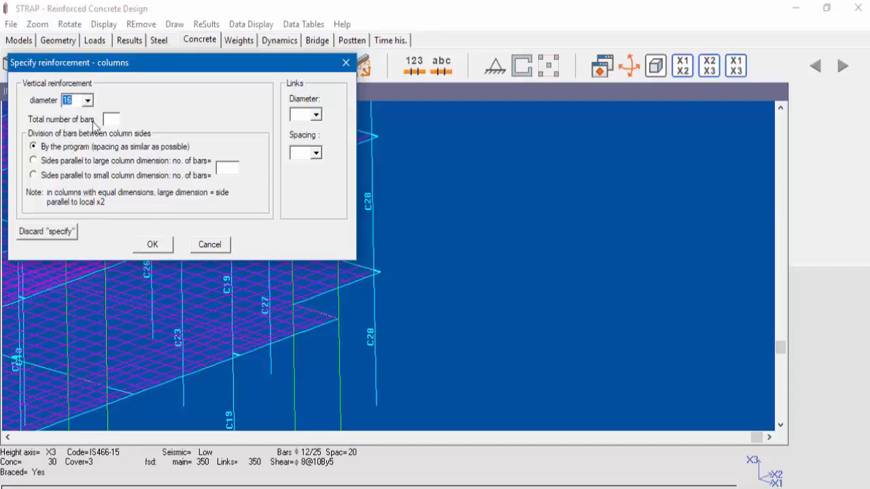
pyautogui.click(109, 119)
# - Specify links of diameter 8 at spacing 25 and assign the reinforcement to the lowest segment of column C28
pyautogui.click(316, 115)
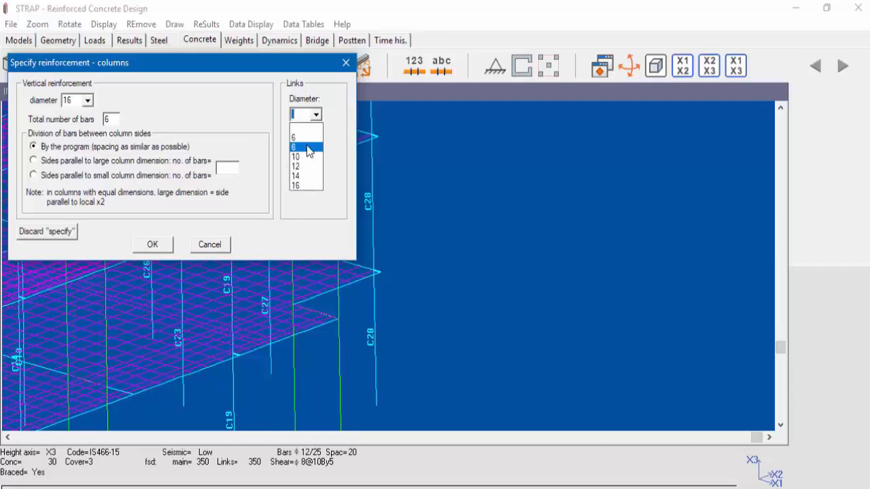
pyautogui.click(308, 148)
pyautogui.click(316, 153)
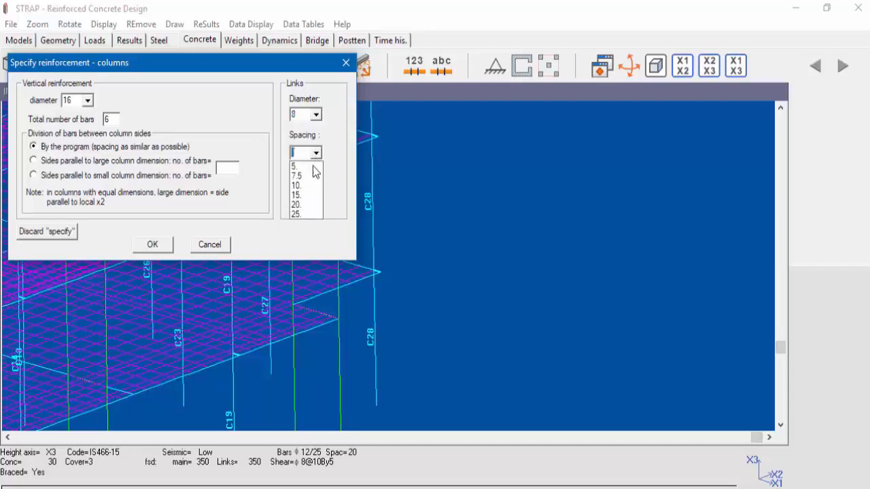
pyautogui.click(301, 213)
pyautogui.click(152, 246)
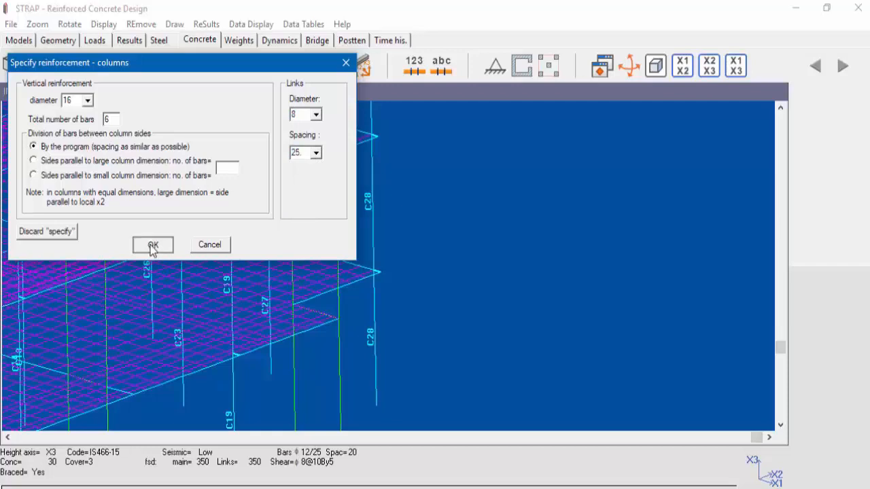
pyautogui.click(407, 200)
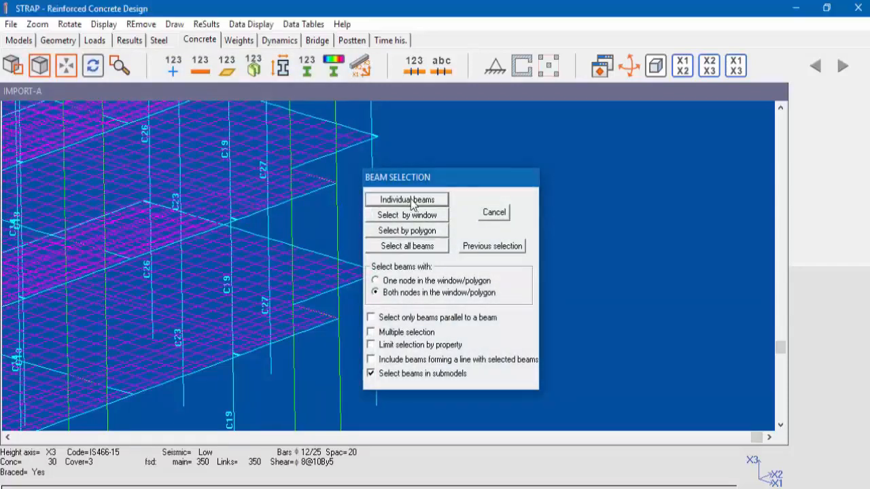
pyautogui.click(376, 333)
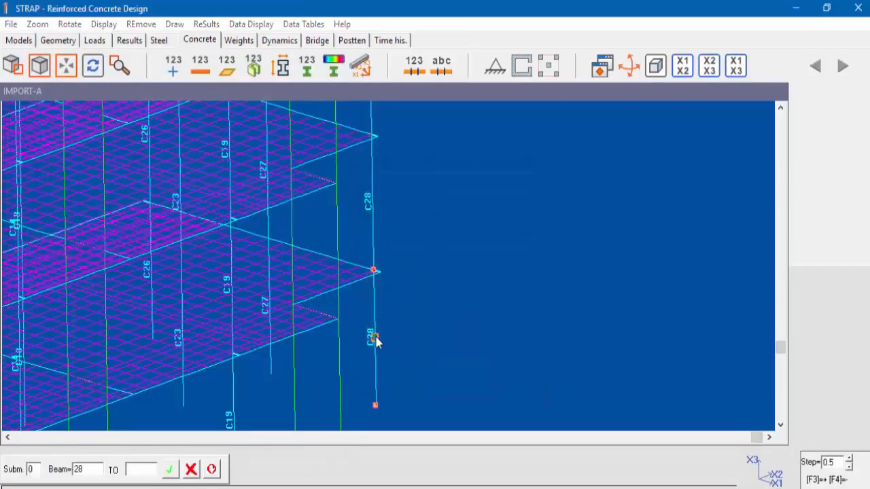
pyautogui.click(377, 337)
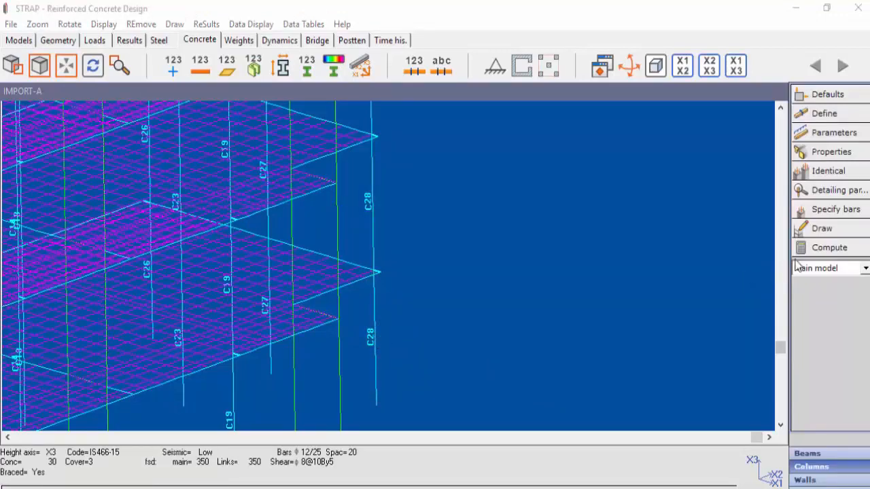
# - Compute the concrete column results, review the column result summary down to column C28 and close it
pyautogui.click(828, 248)
pyautogui.click(140, 204)
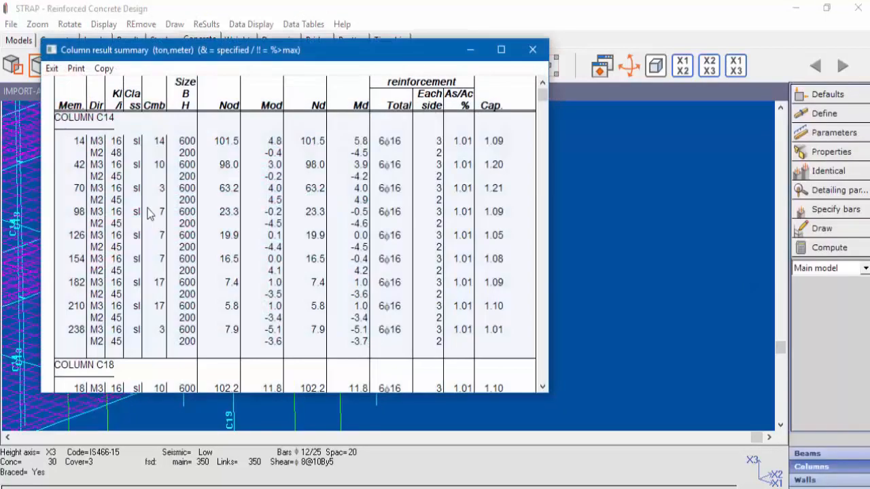
pyautogui.scroll(-10, 214, 229)
pyautogui.scroll(-15, 214, 230)
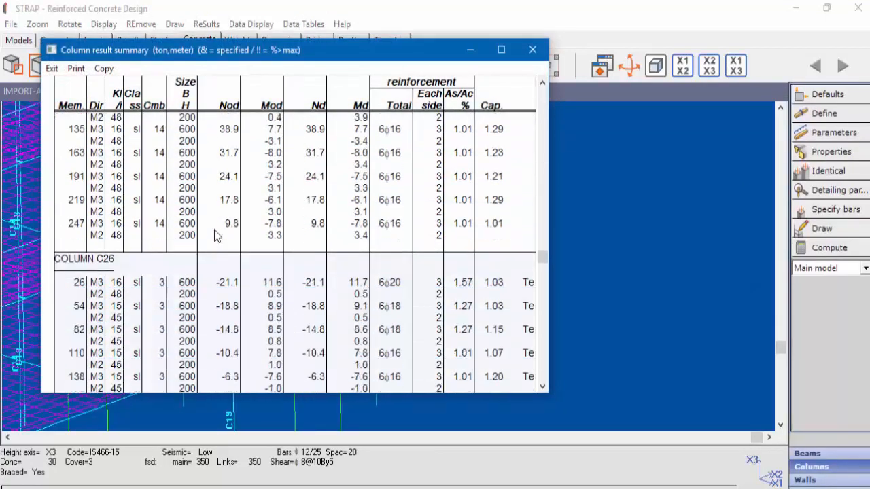
pyautogui.scroll(-2, 214, 230)
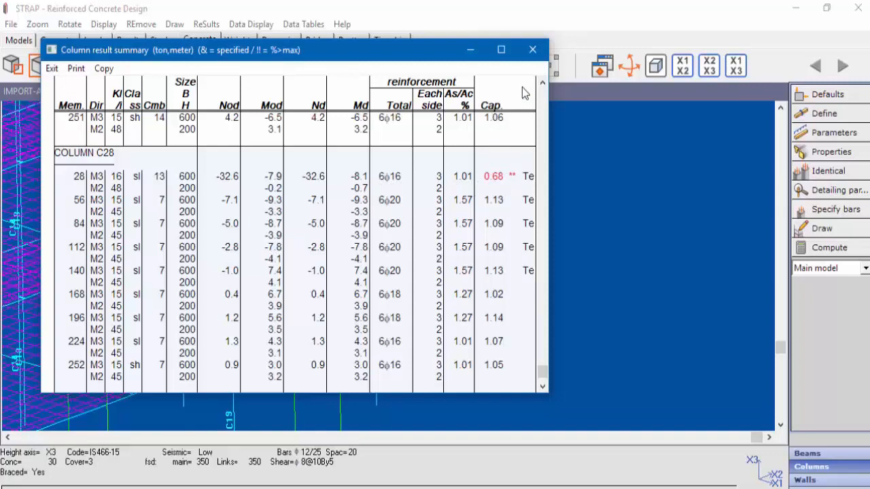
pyautogui.click(532, 50)
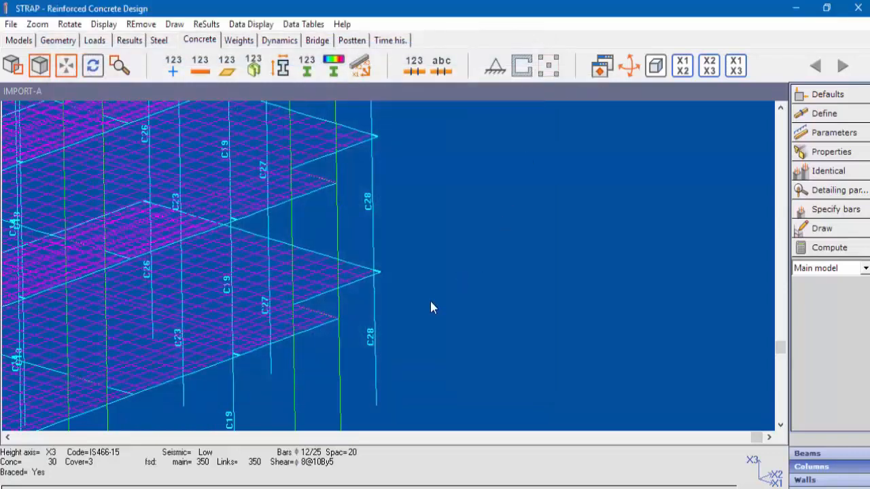
# - Display column C28's detailed results, examine the lowest segment's reinforcement, design loads, capacity factor and links, and close them
pyautogui.rightClick(375, 342)
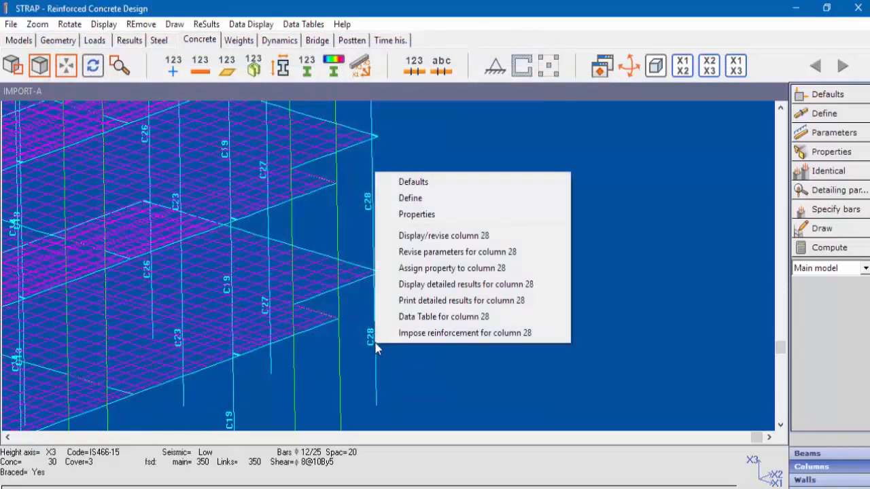
pyautogui.click(404, 285)
pyautogui.click(119, 208)
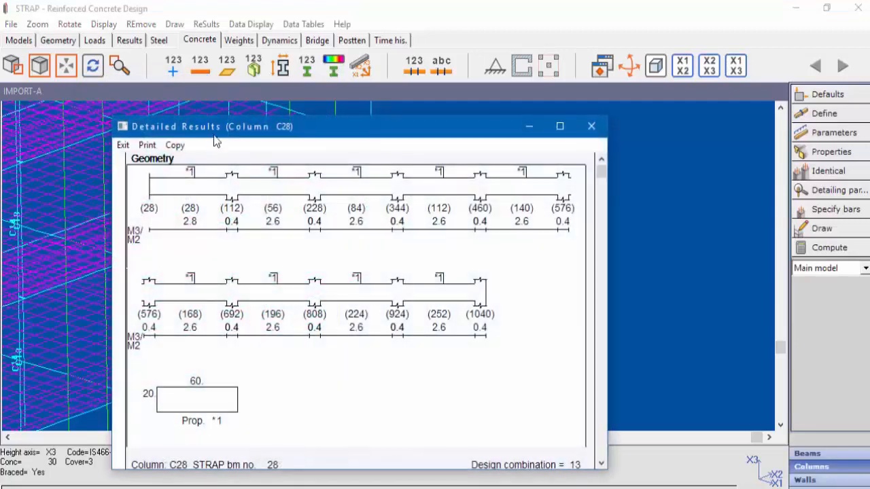
pyautogui.moveTo(212, 130); pyautogui.dragTo(233, 34)
pyautogui.scroll(-5, 253, 219)
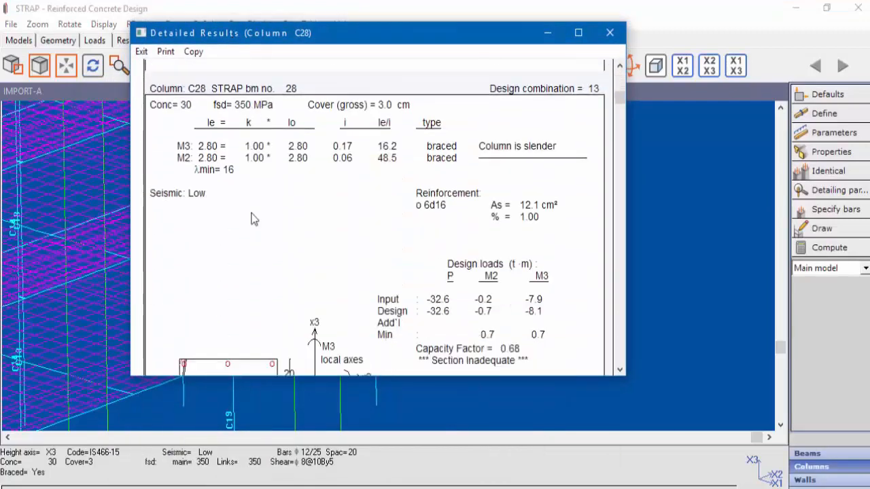
pyautogui.scroll(-2, 248, 214)
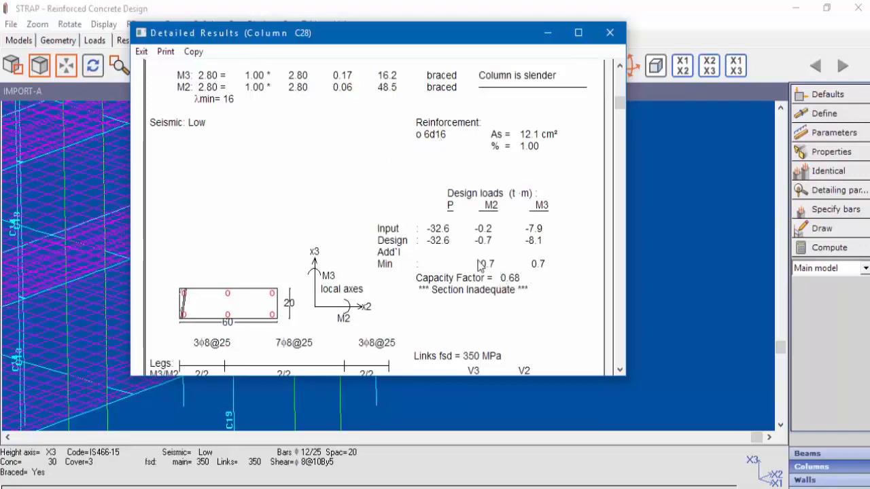
pyautogui.scroll(-3, 479, 265)
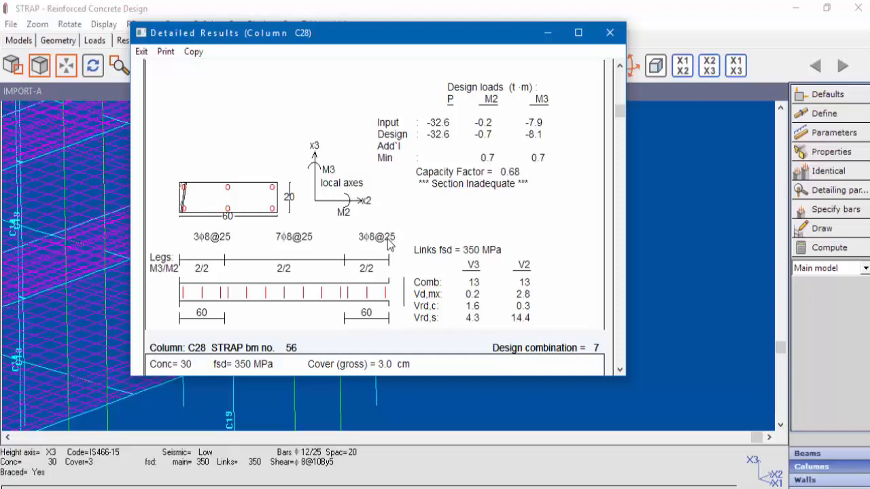
pyautogui.scroll(-1, 389, 244)
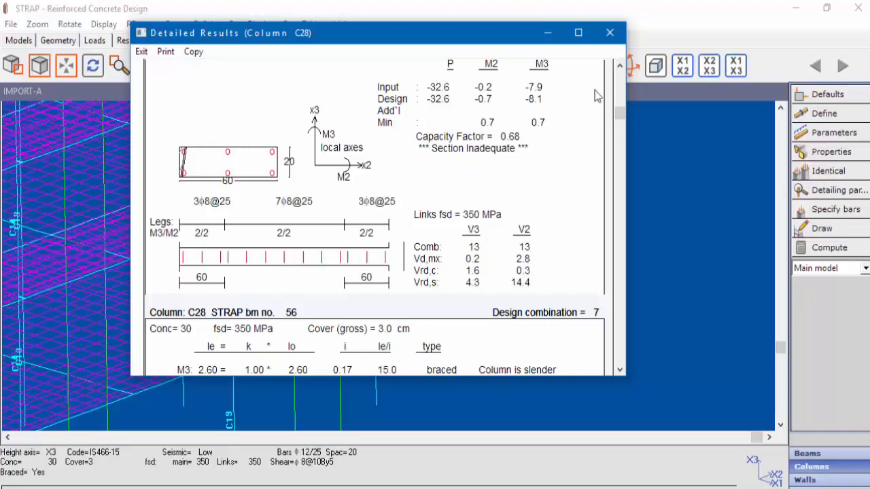
pyautogui.click(609, 34)
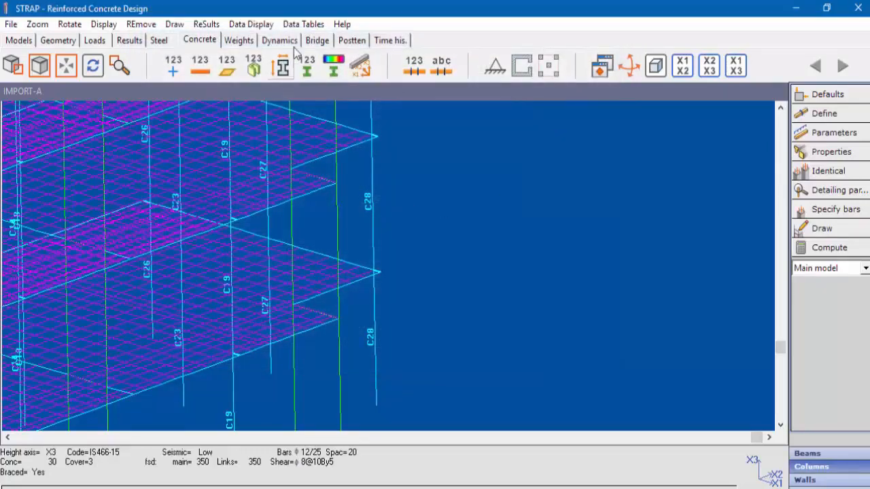
# - Display the columns' moment capacity as demand/capacity on the model
pyautogui.click(267, 25)
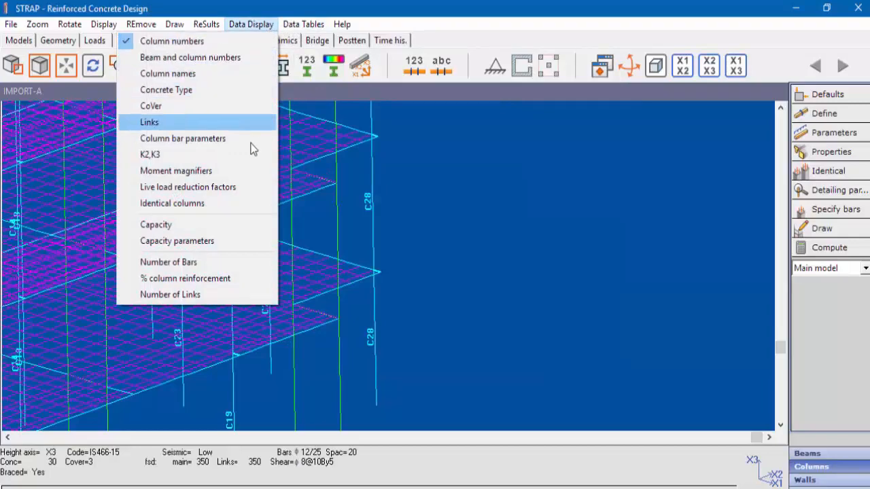
pyautogui.click(216, 242)
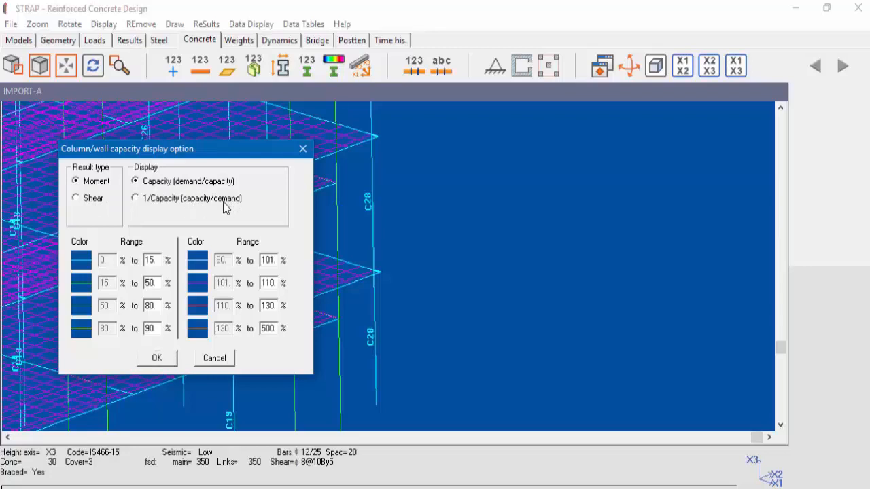
pyautogui.click(162, 357)
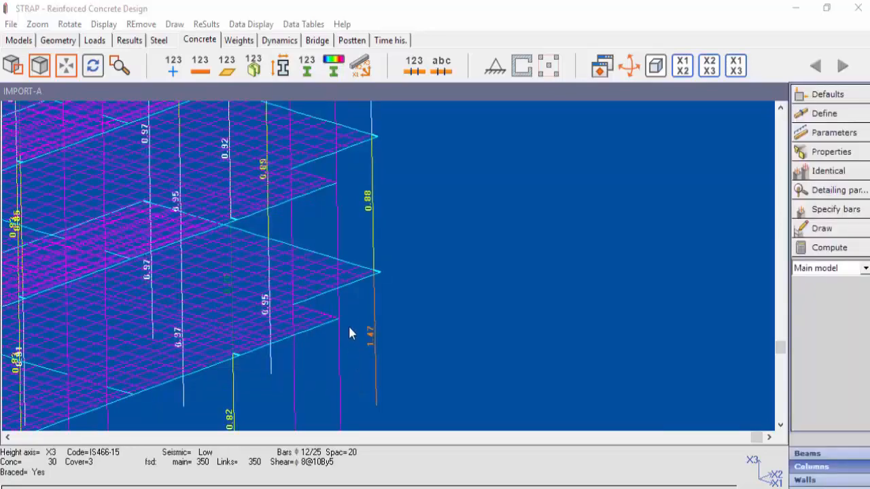
# - Change the column moment capacity display to 1/Capacity (capacity/demand)
pyautogui.click(251, 24)
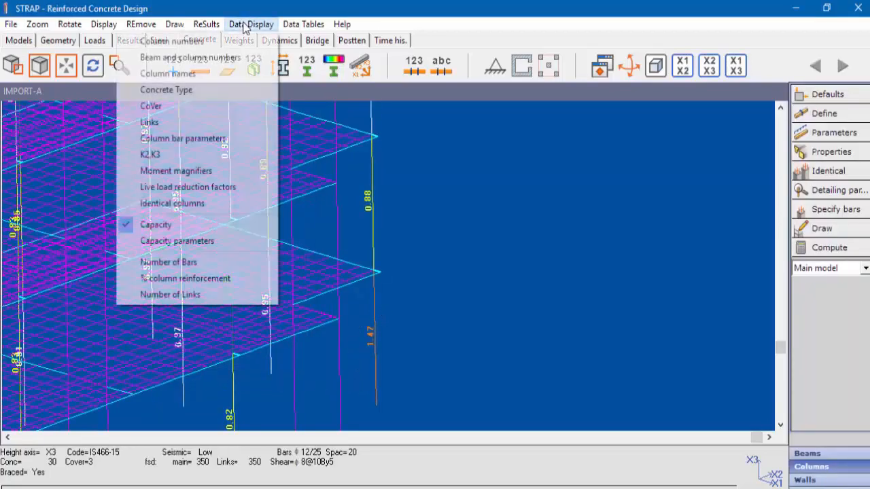
pyautogui.click(217, 240)
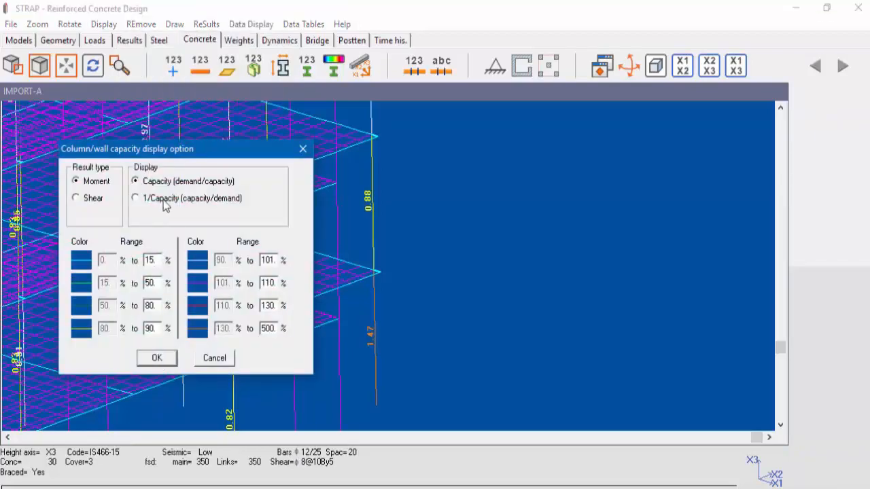
pyautogui.click(136, 199)
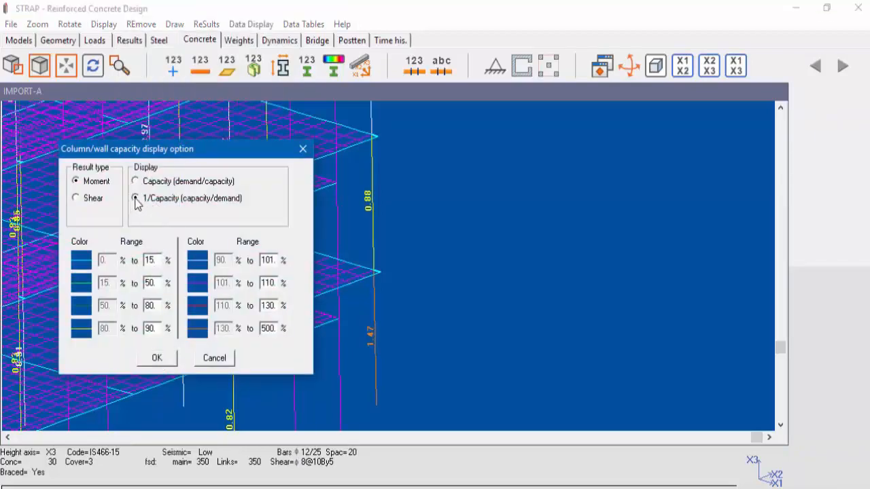
pyautogui.click(164, 358)
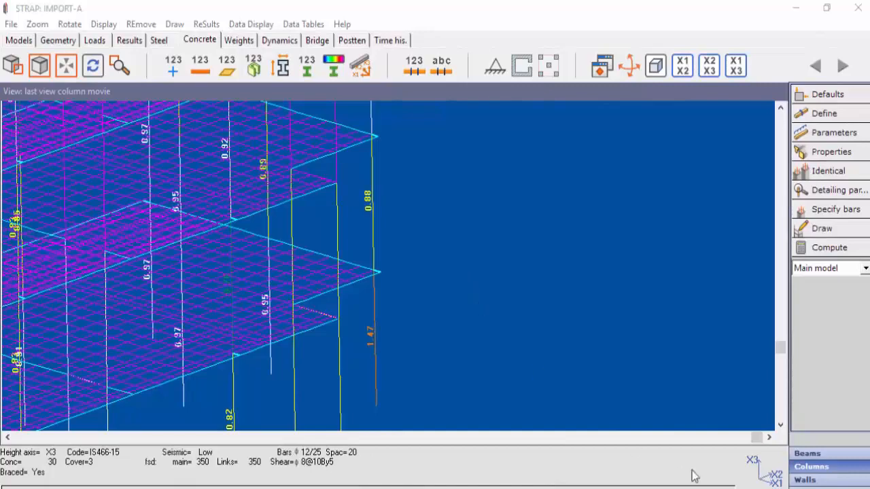
# - Switch the concrete design to walls and rotate the model to show the lowest-storey core walls
pyautogui.click(805, 480)
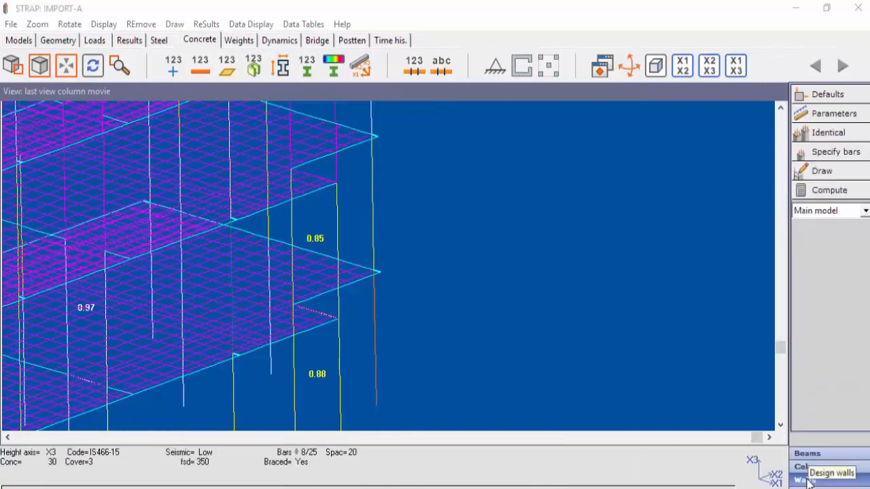
pyautogui.scroll(-4, 606, 264)
pyautogui.moveTo(263, 358); pyautogui.dragTo(630, 242, button='middle')
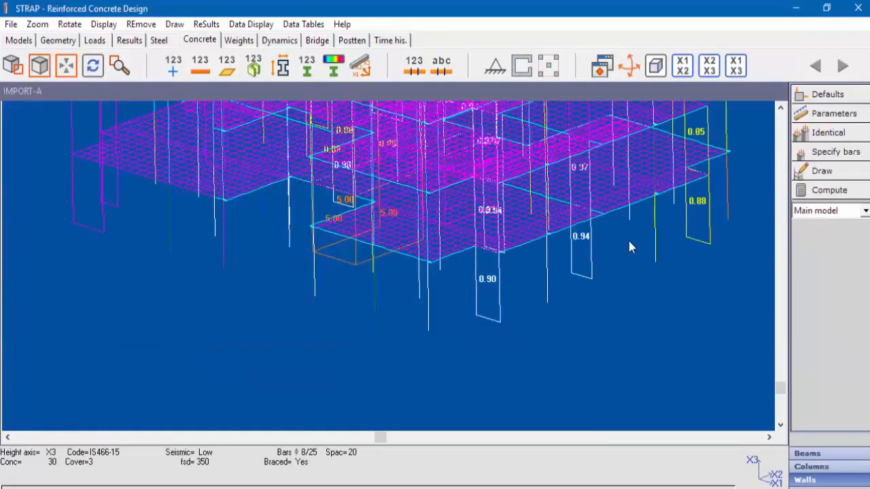
pyautogui.click(628, 65)
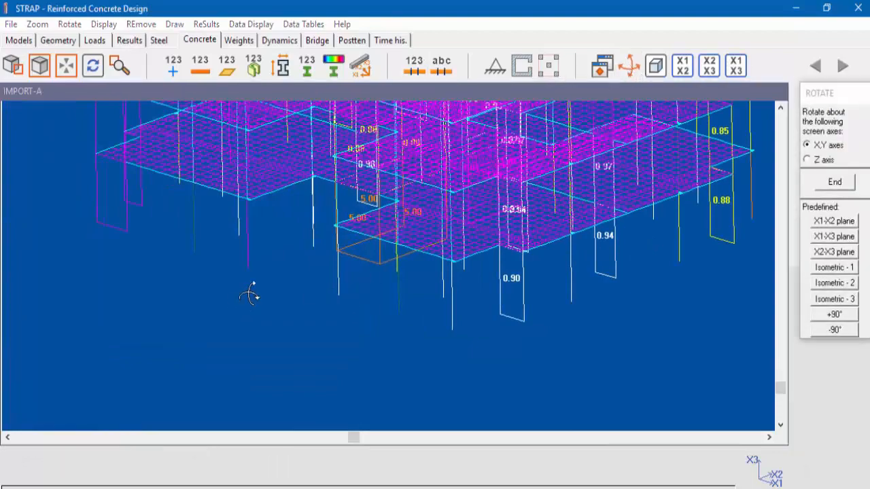
pyautogui.moveTo(249, 294); pyautogui.dragTo(338, 308)
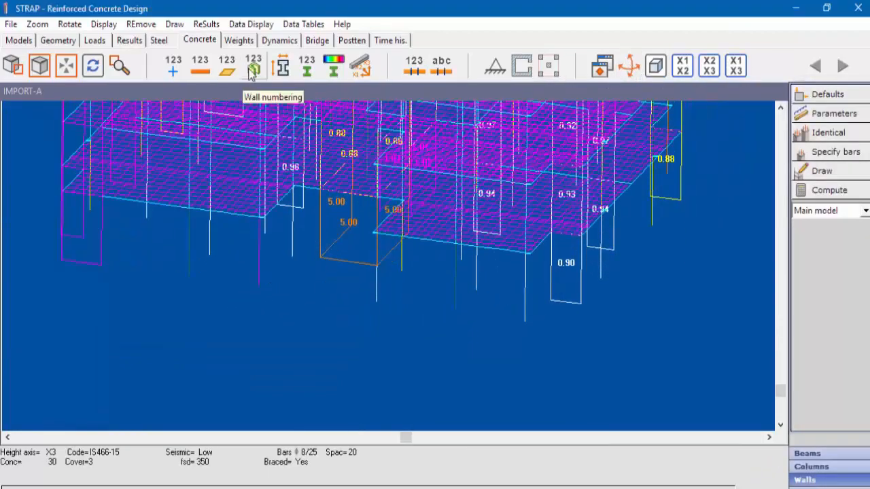
# - Show the wall numbers on the model and turn off the capacity display
pyautogui.click(251, 71)
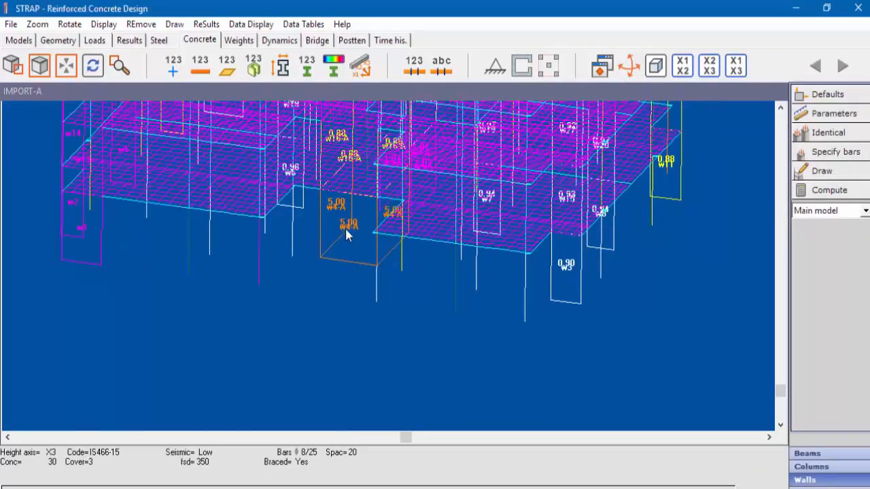
pyautogui.click(251, 25)
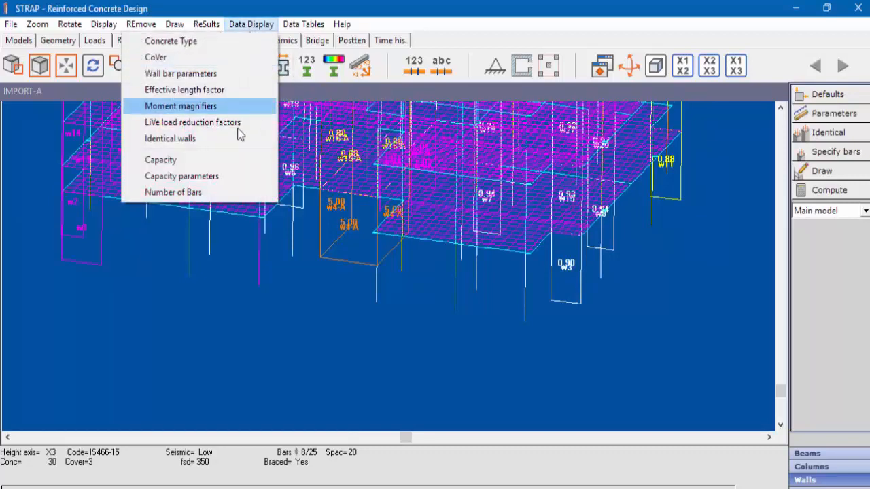
pyautogui.click(227, 161)
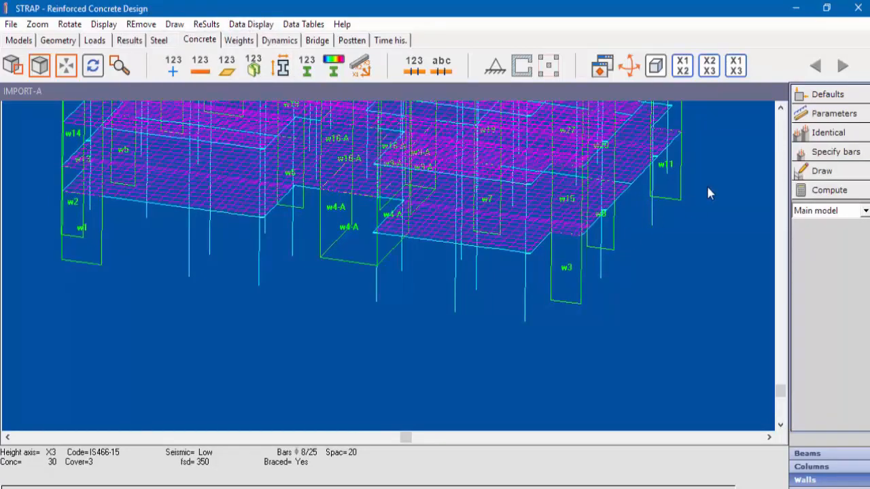
# - Specify concentrated wall reinforcement of 6 bars of diameter 20 over a 40 cm length at both ends
pyautogui.click(837, 153)
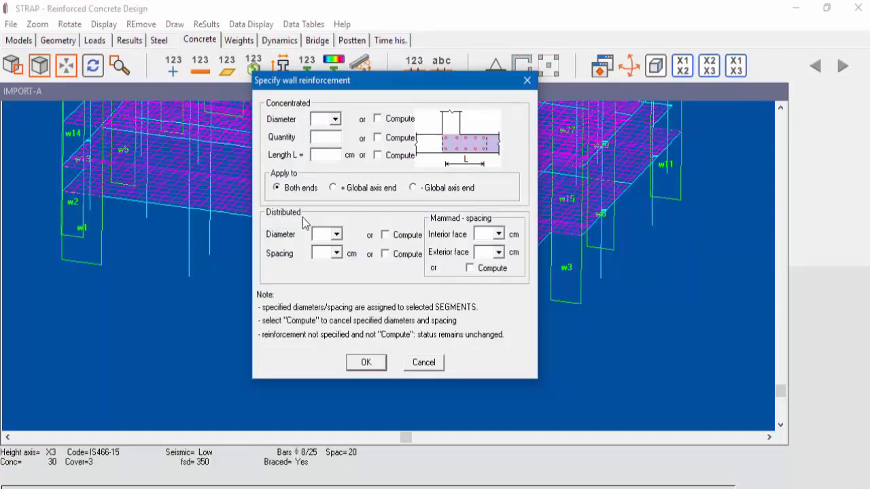
pyautogui.click(335, 119)
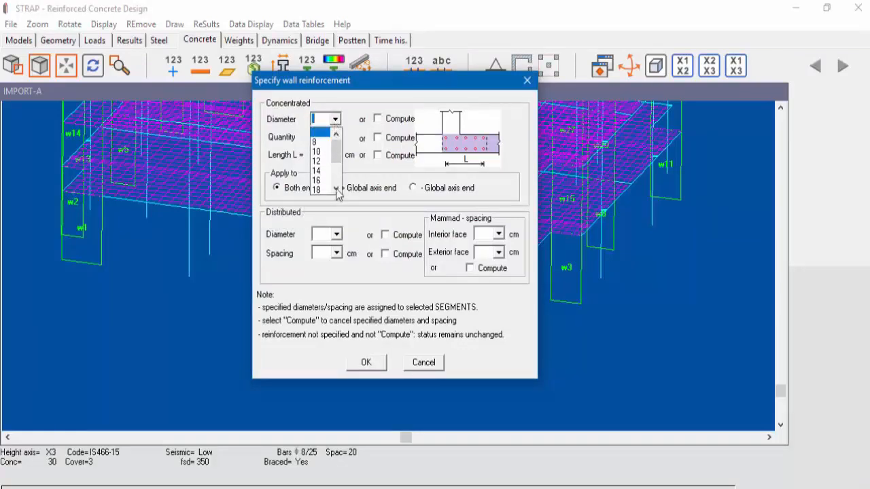
pyautogui.click(336, 189)
pyautogui.click(320, 190)
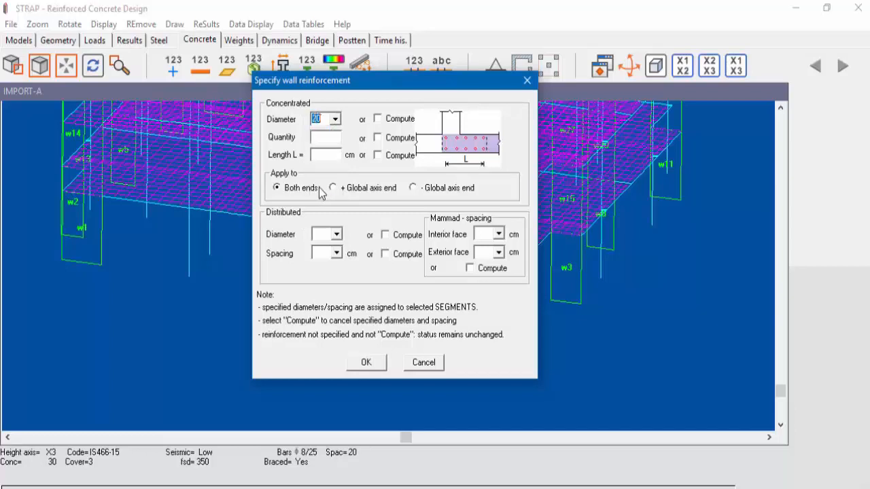
pyautogui.click(326, 137)
# - Set the distributed wall reinforcement to diameter 8 at 20 cm spacing and accept the specification
pyautogui.click(336, 234)
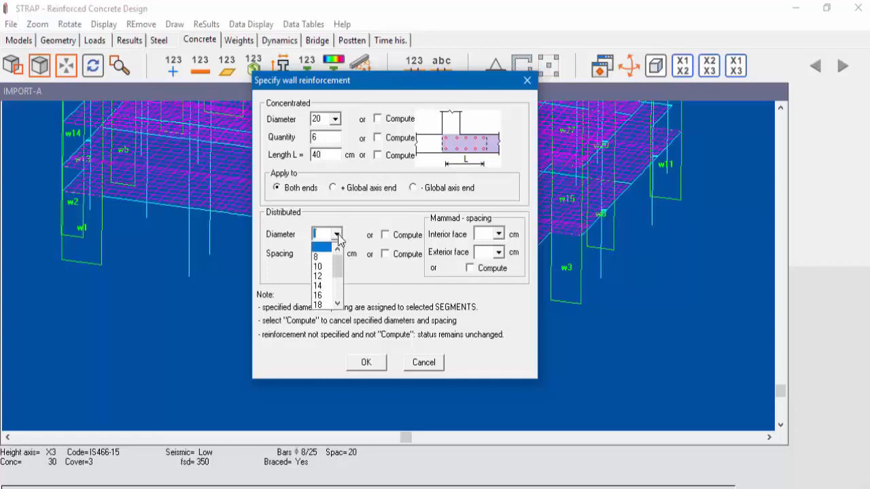
pyautogui.click(320, 257)
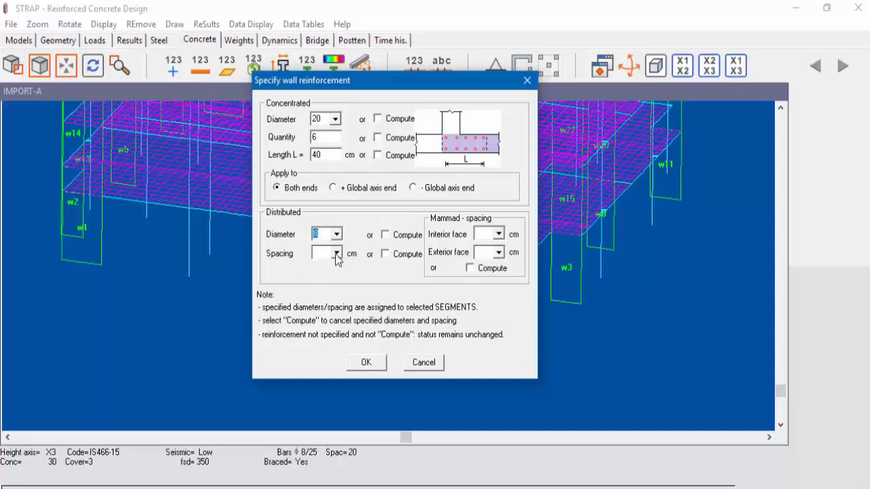
pyautogui.click(336, 254)
pyautogui.click(323, 306)
pyautogui.click(365, 364)
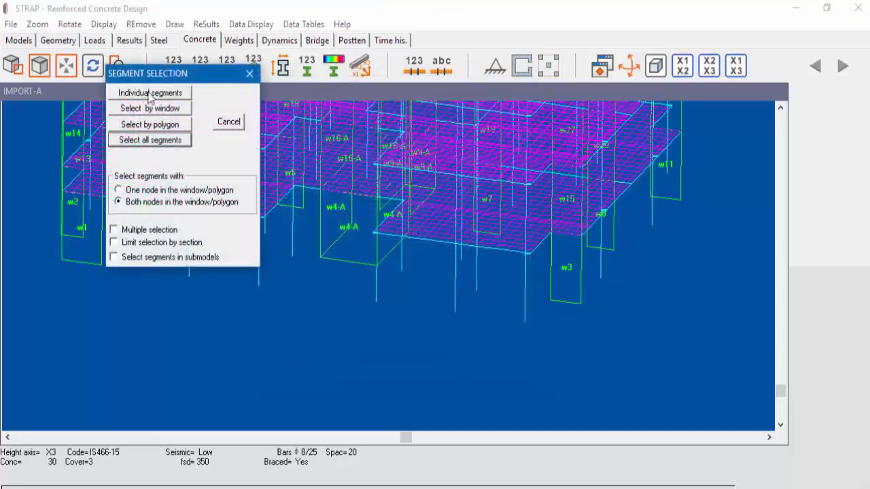
# - Assign the specified reinforcement to the individual segments of core wall 4
pyautogui.click(159, 91)
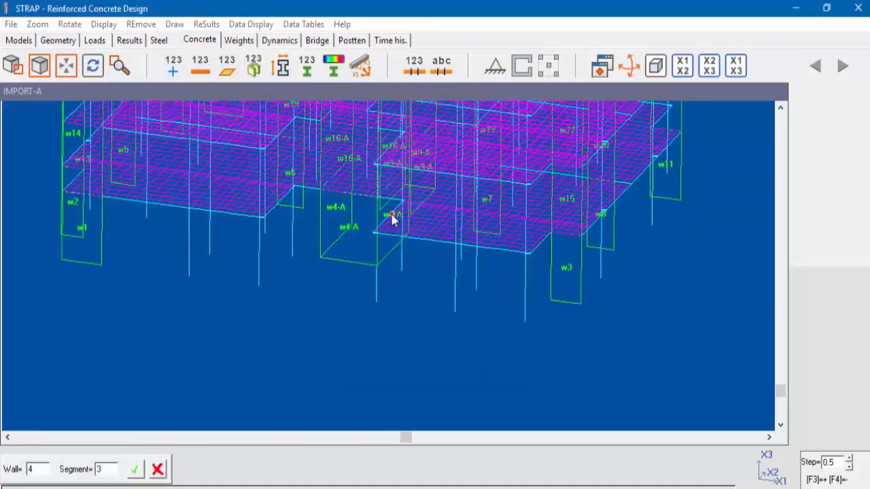
pyautogui.click(349, 229)
pyautogui.click(336, 209)
pyautogui.click(336, 209)
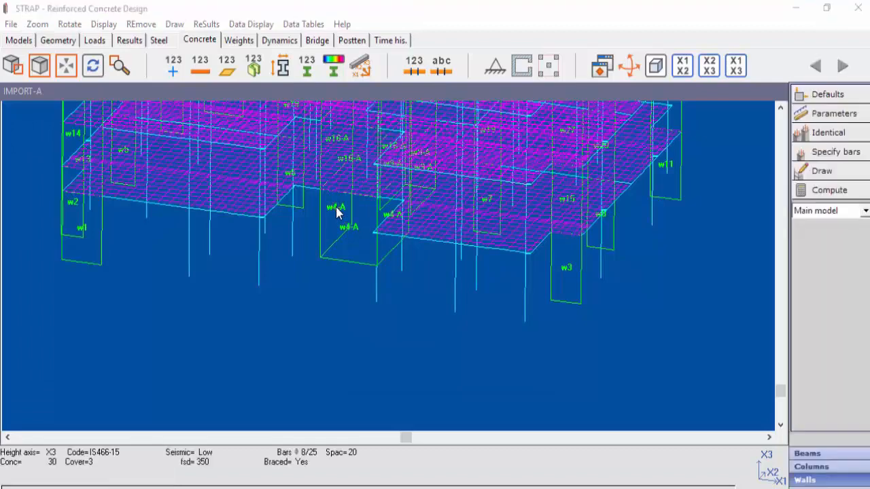
# - Compute the wall results, check wall 4's reinforcement and capacity in the result summary, and close it
pyautogui.click(836, 194)
pyautogui.click(144, 203)
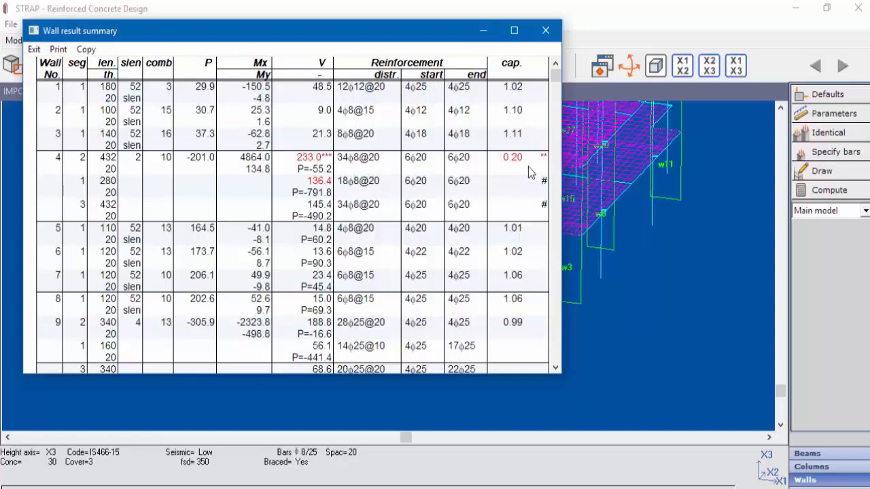
pyautogui.click(546, 31)
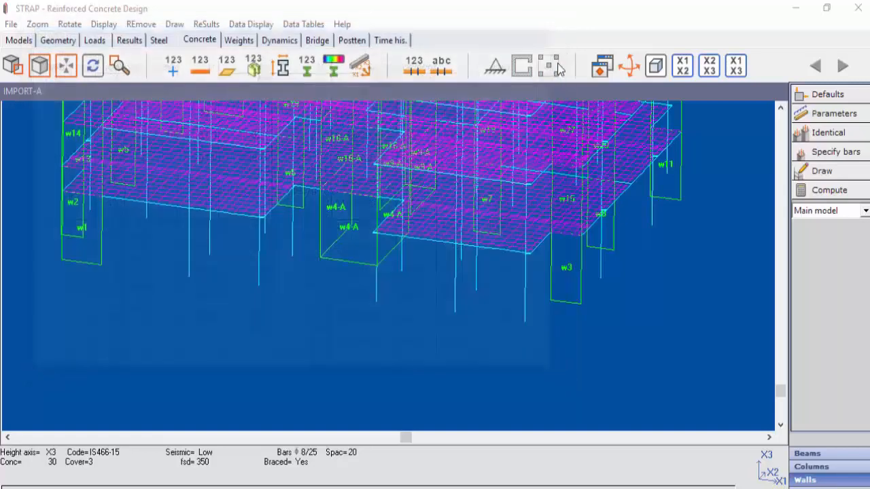
# - Display the detailed results for wall 4 and examine its section, total reinforcement, design loads and capacity factor
pyautogui.click(351, 228)
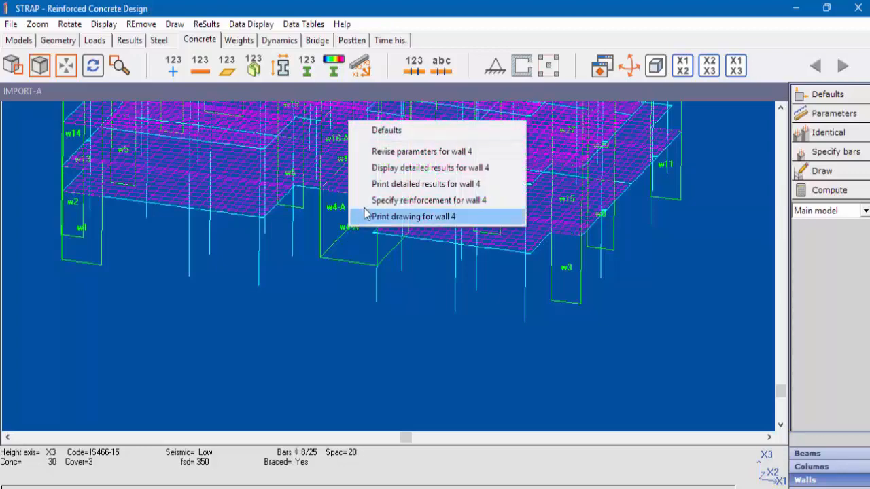
pyautogui.click(385, 169)
pyautogui.click(118, 206)
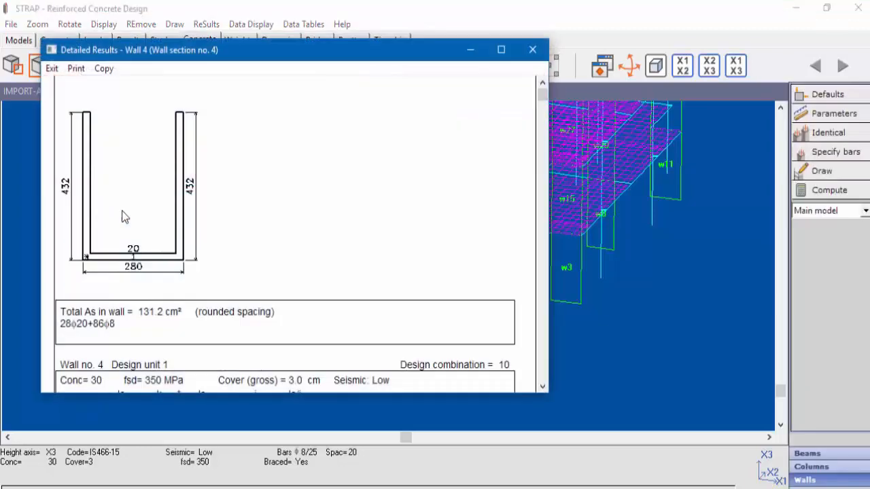
pyautogui.scroll(-7, 308, 252)
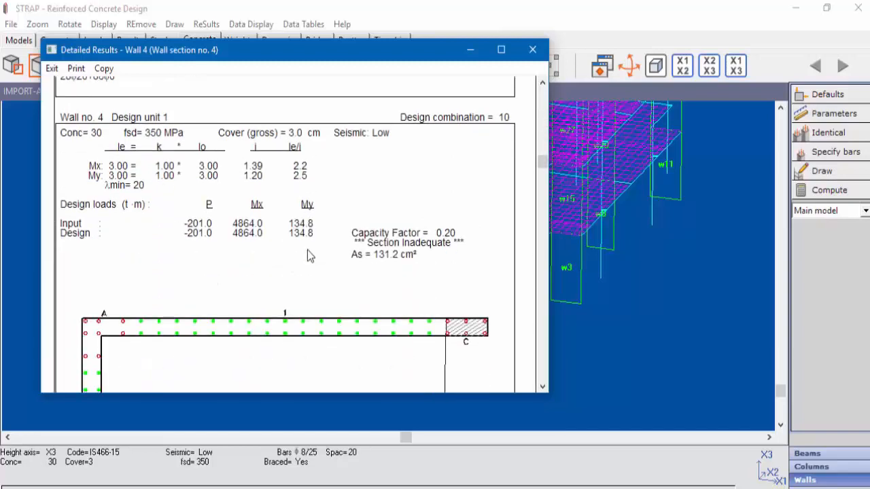
pyautogui.scroll(-2, 307, 251)
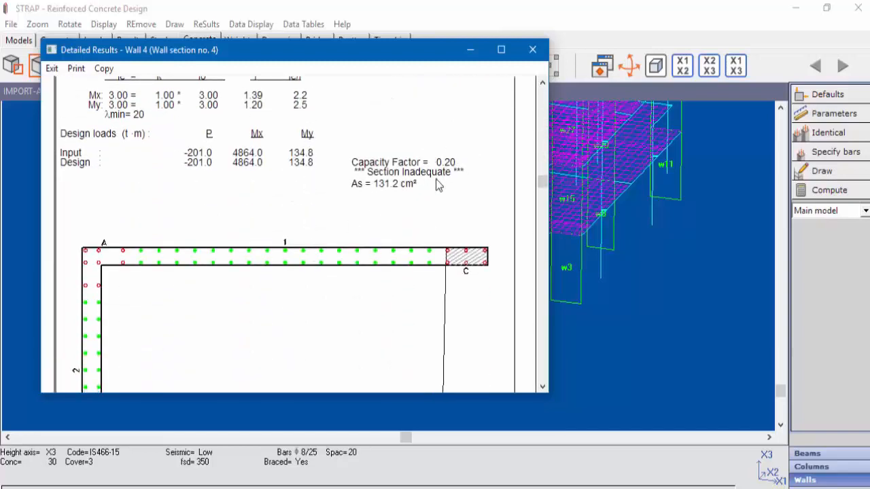
# - Examine wall 4's bar layout, distributed and concentrated reinforcement and shear results between its corner points, and close the detailed results
pyautogui.scroll(-4, 400, 242)
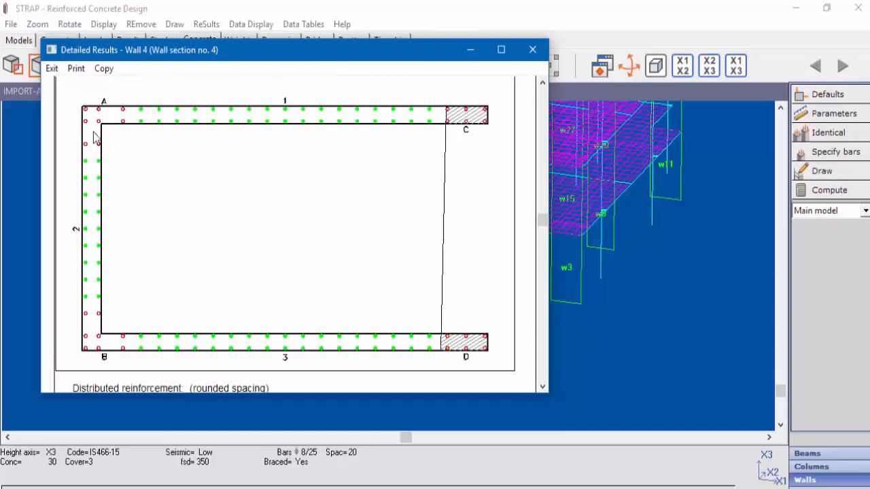
pyautogui.scroll(-1, 278, 265)
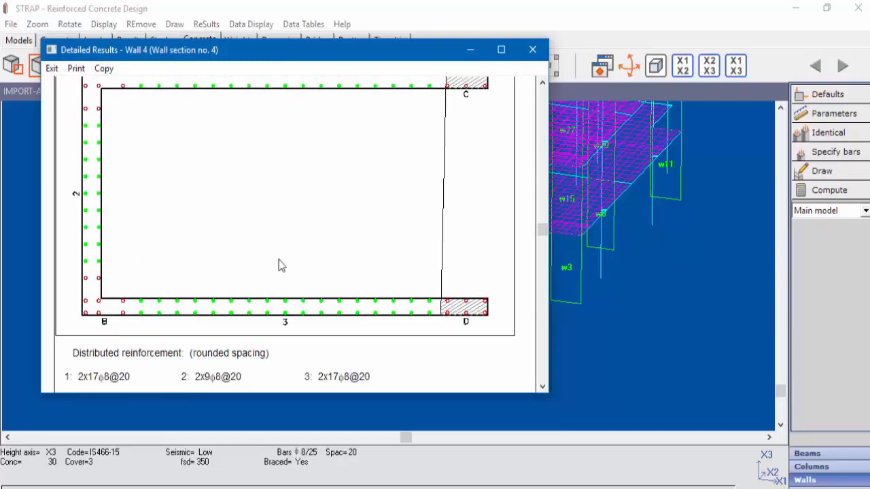
pyautogui.scroll(-6, 278, 266)
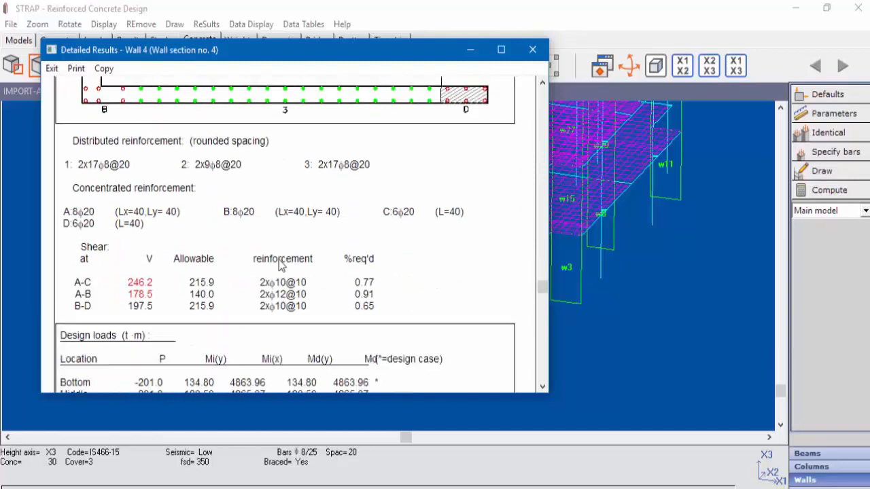
pyautogui.scroll(-1, 280, 265)
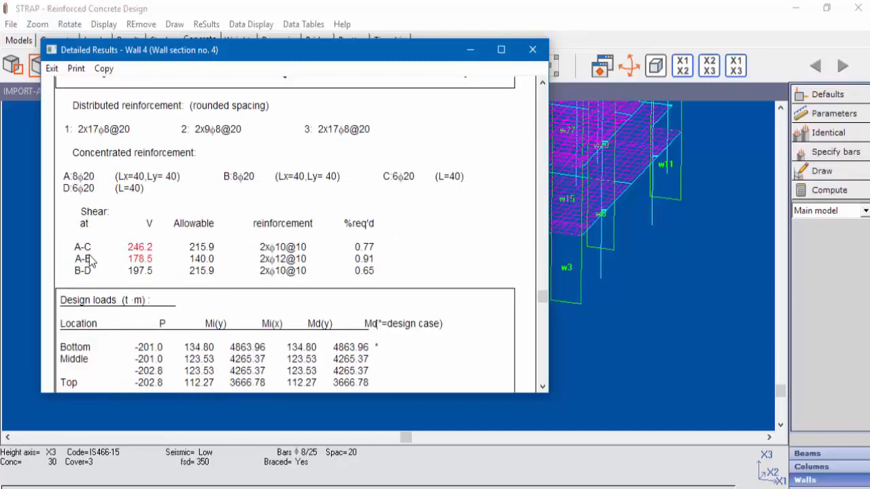
pyautogui.scroll(7, 174, 281)
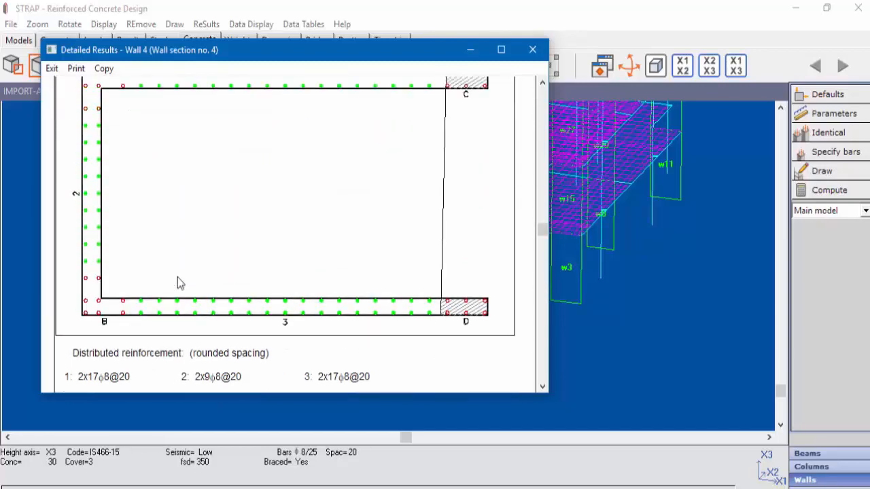
pyautogui.scroll(1, 177, 283)
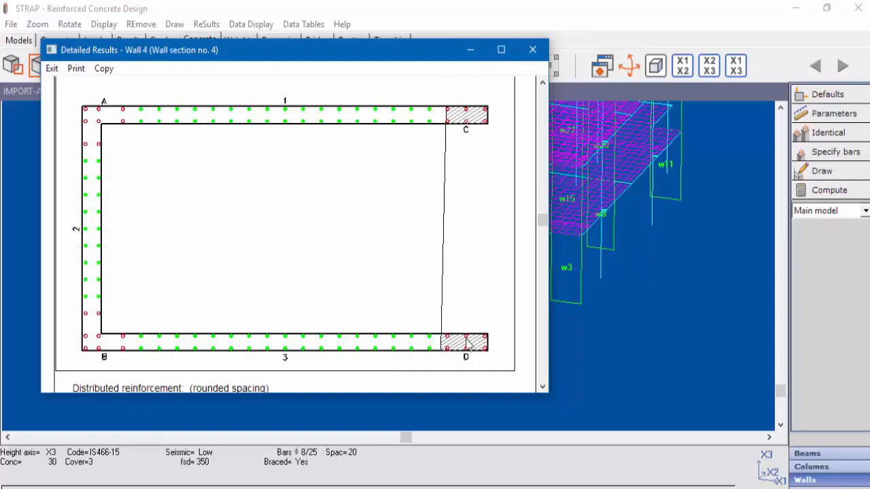
pyautogui.scroll(-8, 452, 318)
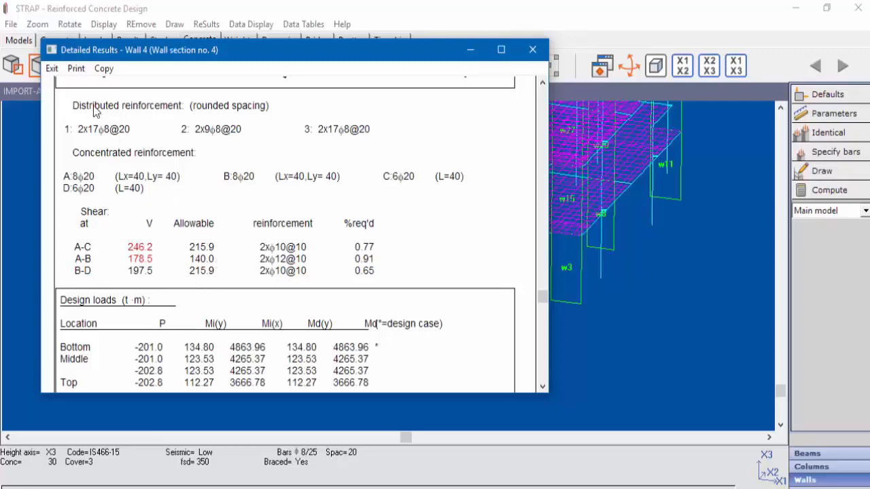
pyautogui.click(52, 69)
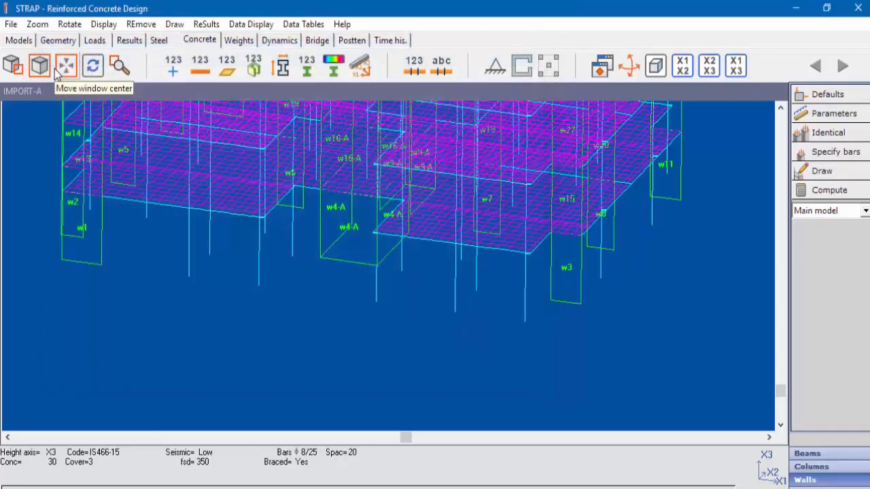
# - Display the walls' capacity values on the model through the capacity parameters
pyautogui.click(257, 27)
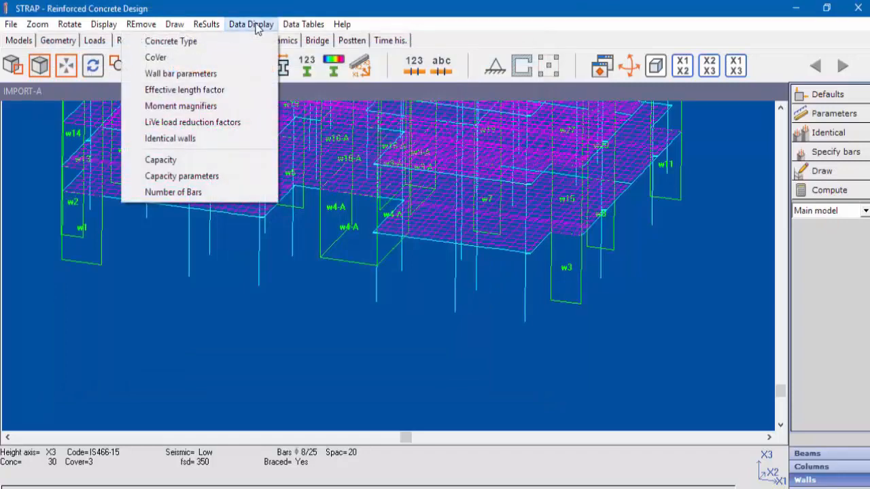
pyautogui.click(193, 176)
pyautogui.click(155, 357)
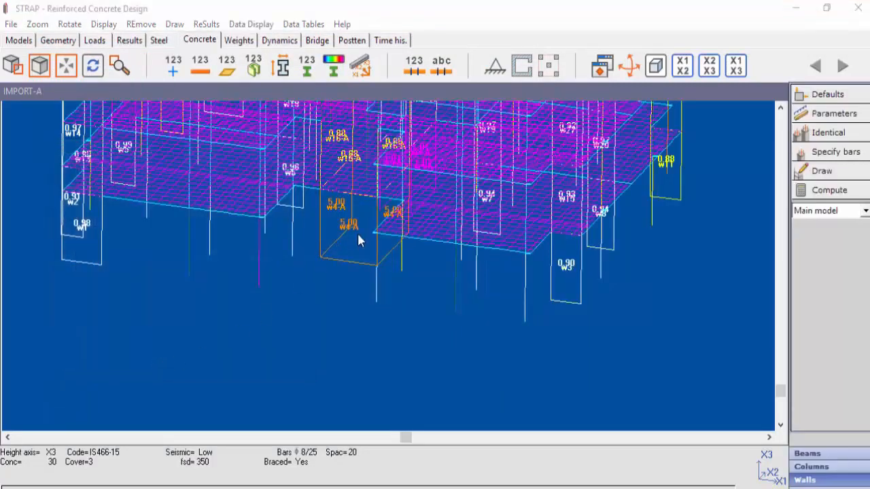
# - Review the beam default parameters for code, reinforcement and shear/torsion, and close them without changes
pyautogui.scroll(2, 360, 241)
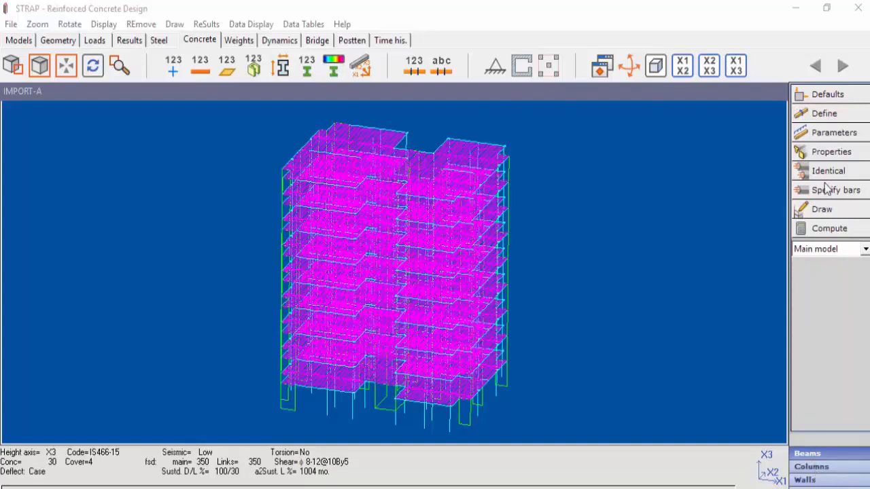
pyautogui.click(829, 95)
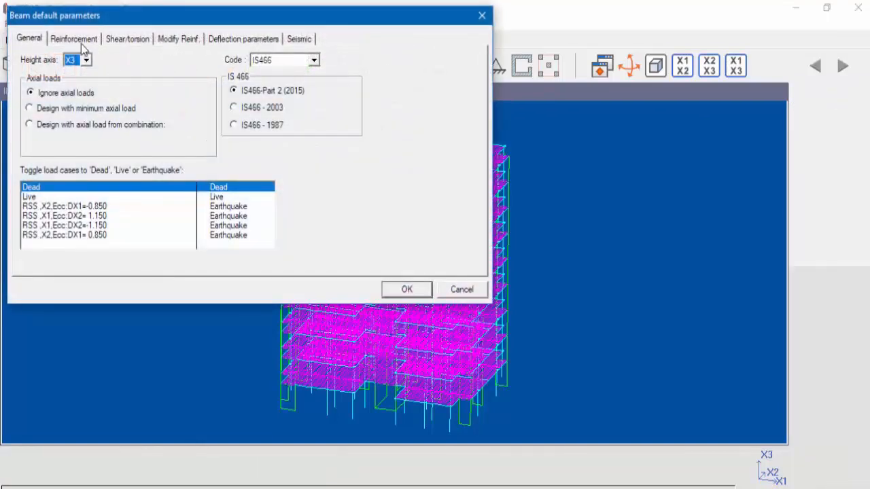
pyautogui.click(83, 43)
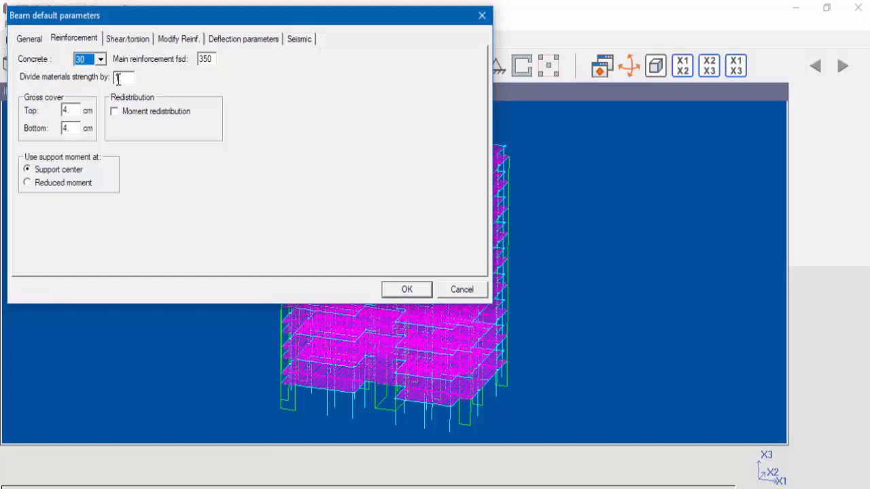
pyautogui.click(131, 40)
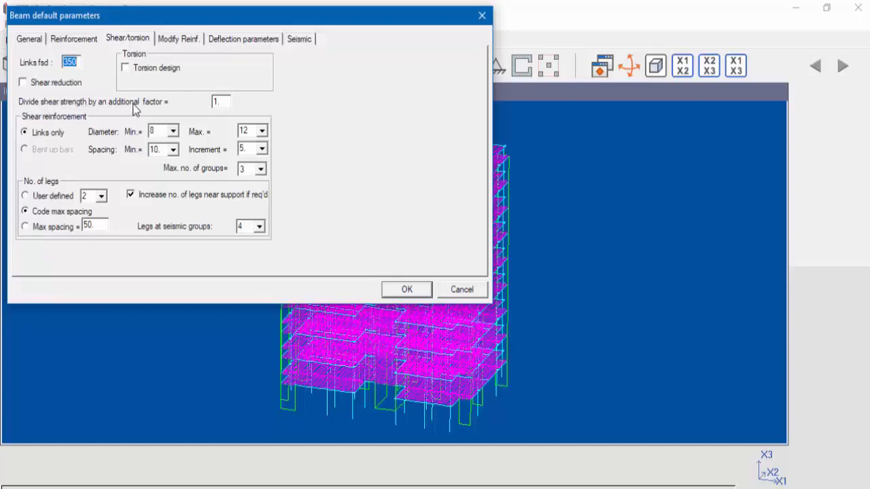
pyautogui.click(455, 291)
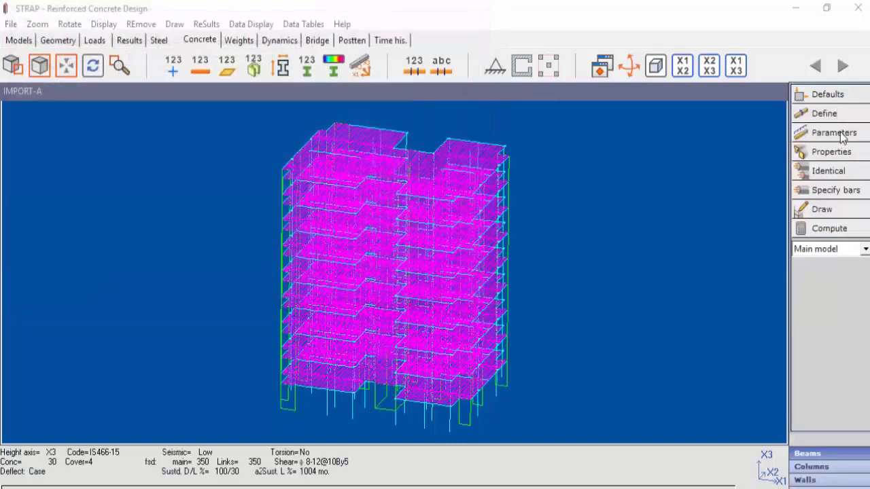
# - Review the individual beam parameters for reinforcement and shear/torsion, and cancel without assigning them
pyautogui.click(841, 133)
pyautogui.click(85, 39)
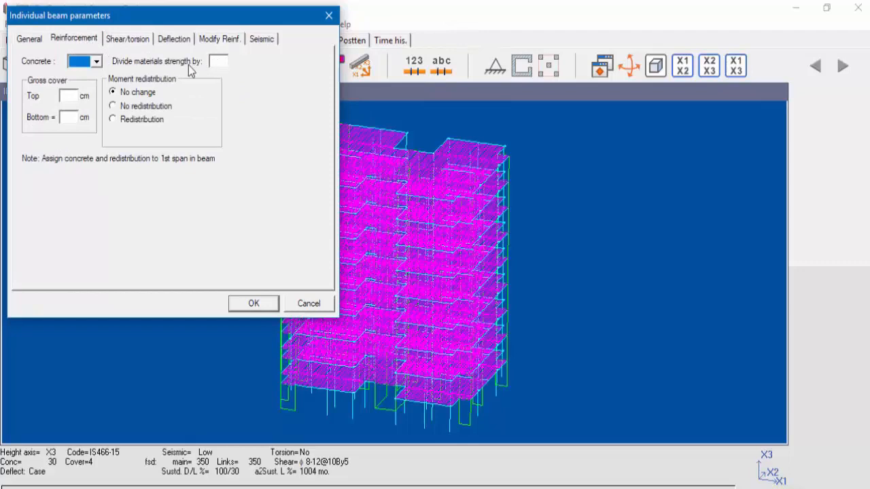
pyautogui.click(130, 41)
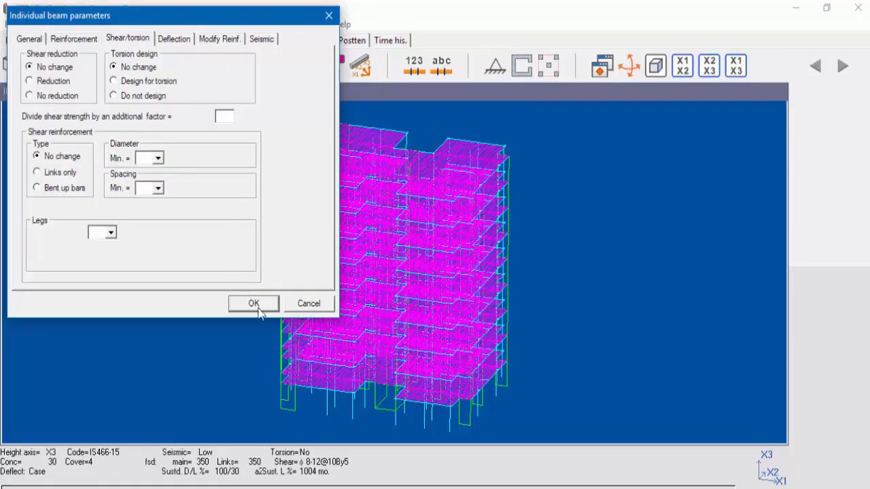
pyautogui.click(300, 307)
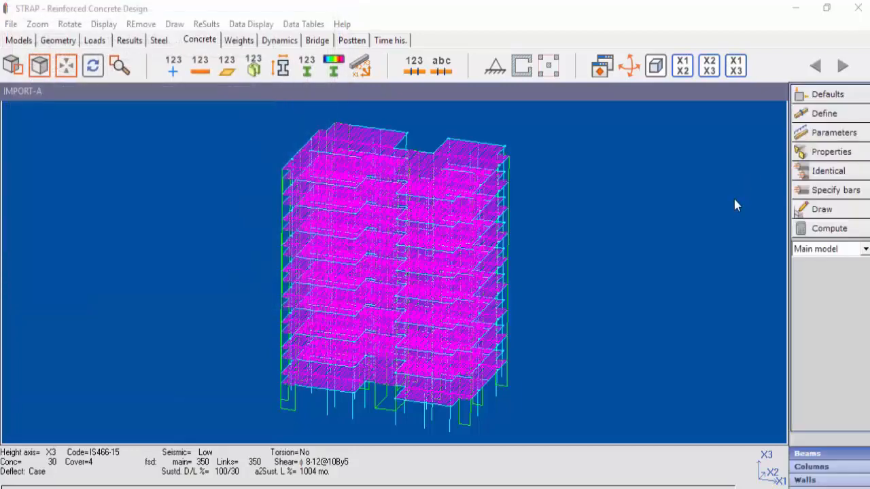
# - Reopen the beam default parameters, examine the shear and torsion settings, and accept them
pyautogui.click(845, 95)
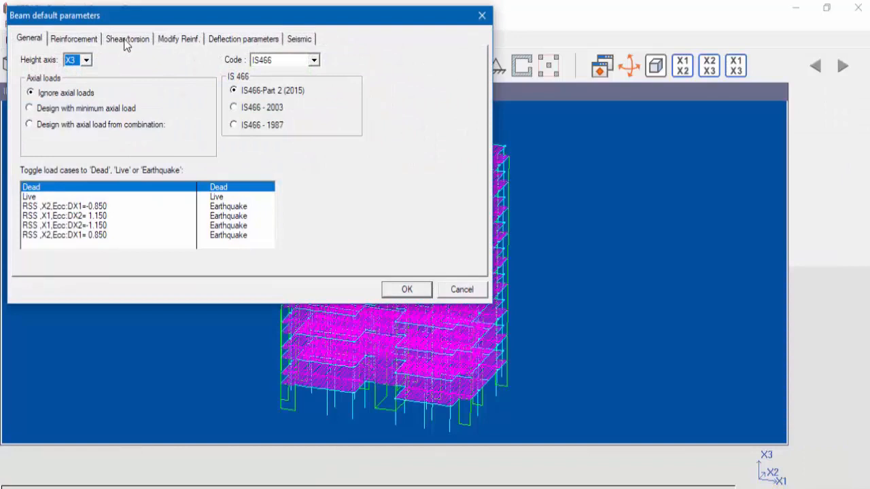
pyautogui.click(126, 39)
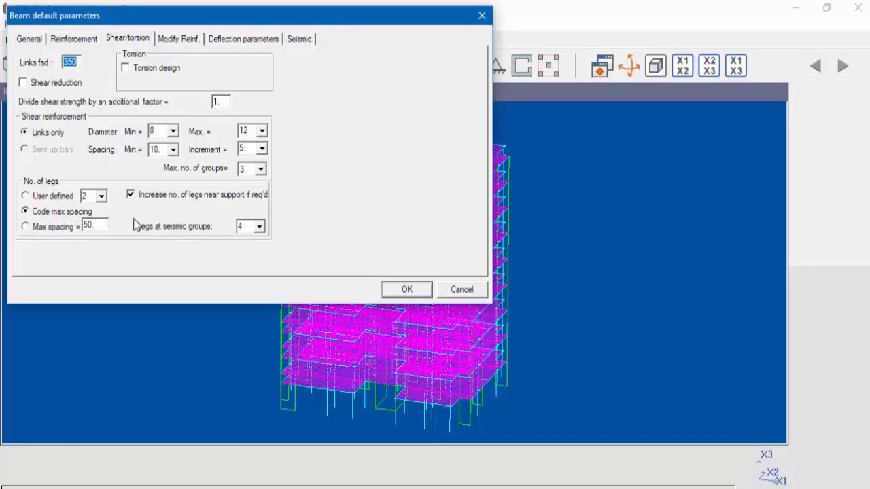
pyautogui.click(403, 290)
# - Examine the shear reinforcement type options in the individual beams' shear and torsion parameters
pyautogui.click(851, 135)
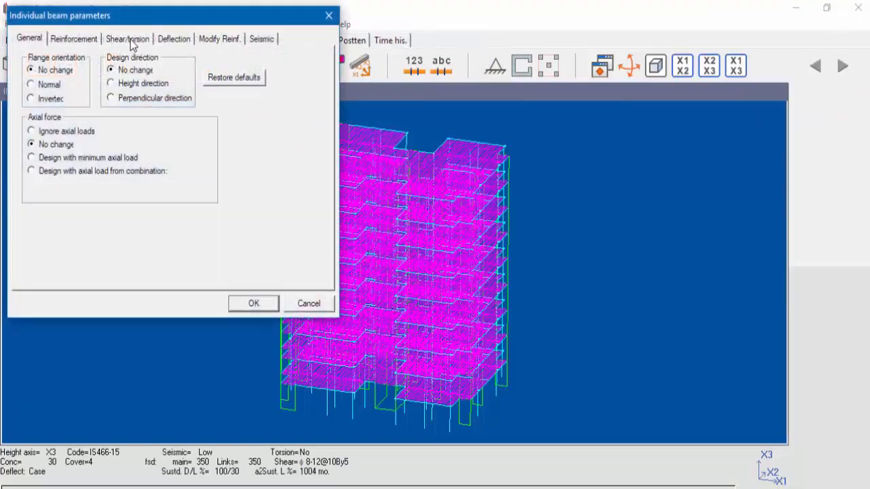
pyautogui.click(131, 42)
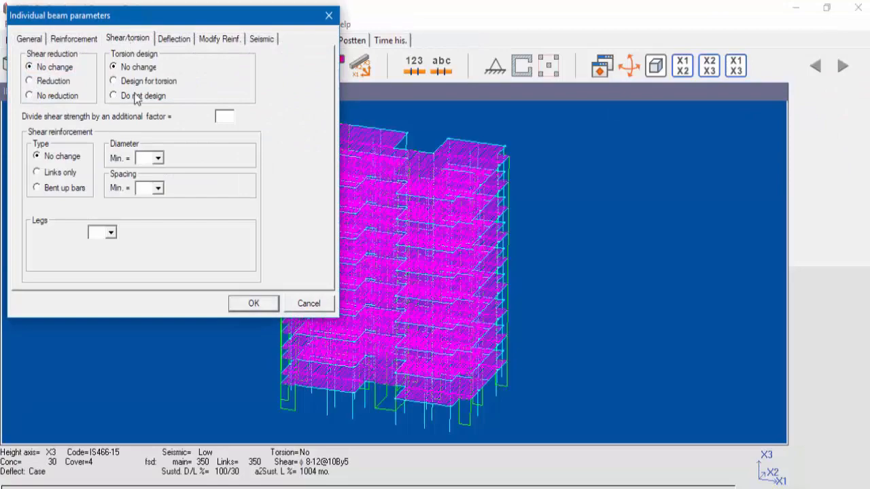
pyautogui.click(53, 176)
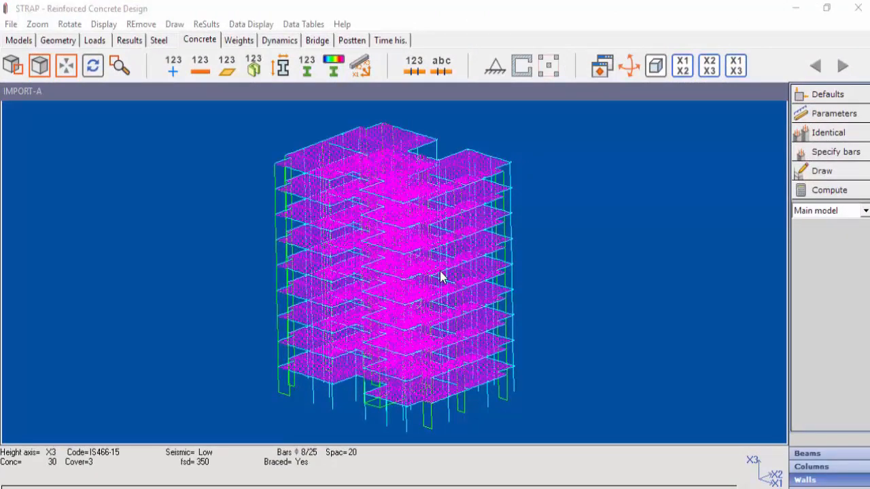
# - Create a new landscape drawing, choose its sheet size and open it for editing
pyautogui.click(824, 175)
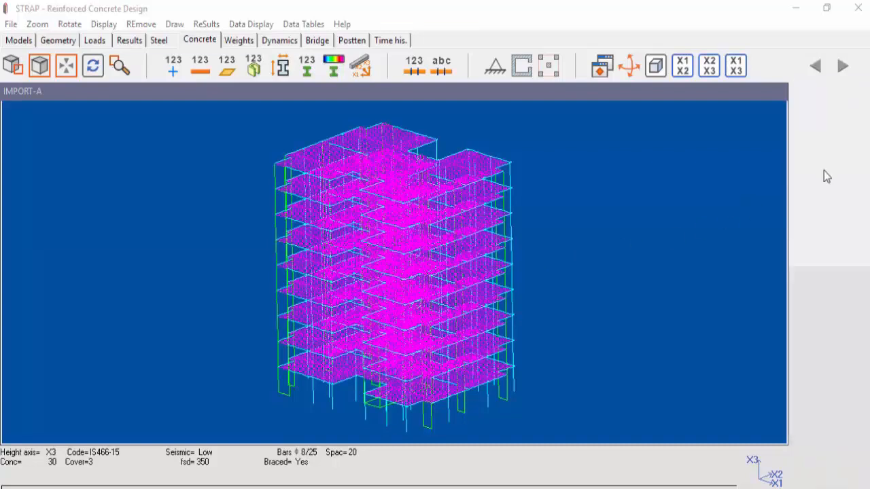
pyautogui.click(146, 233)
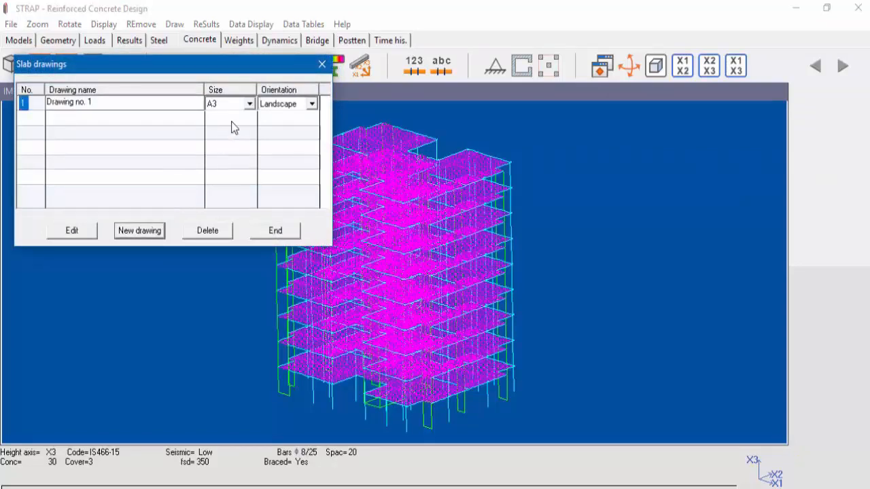
pyautogui.click(250, 105)
pyautogui.click(227, 155)
pyautogui.click(80, 235)
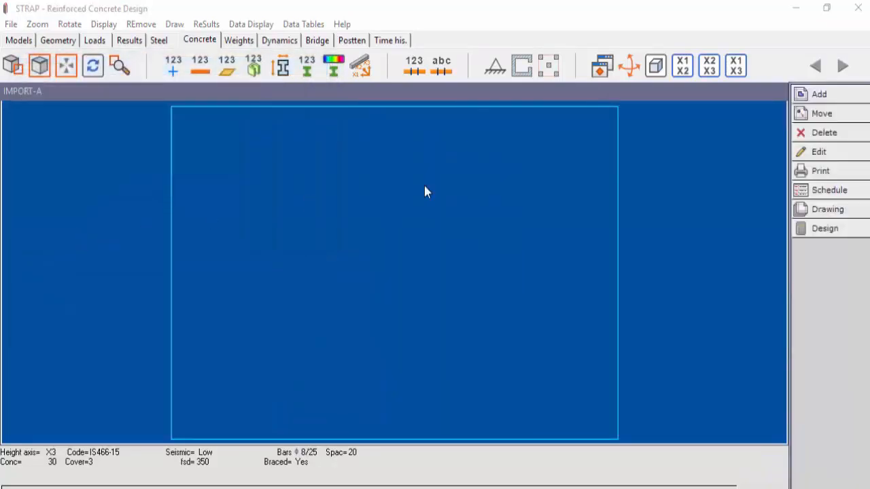
# - Add a 1:50 general arrangement drawing with vertical bars for walls and columns, choosing the slab by one of its lowest-floor beams
pyautogui.click(835, 95)
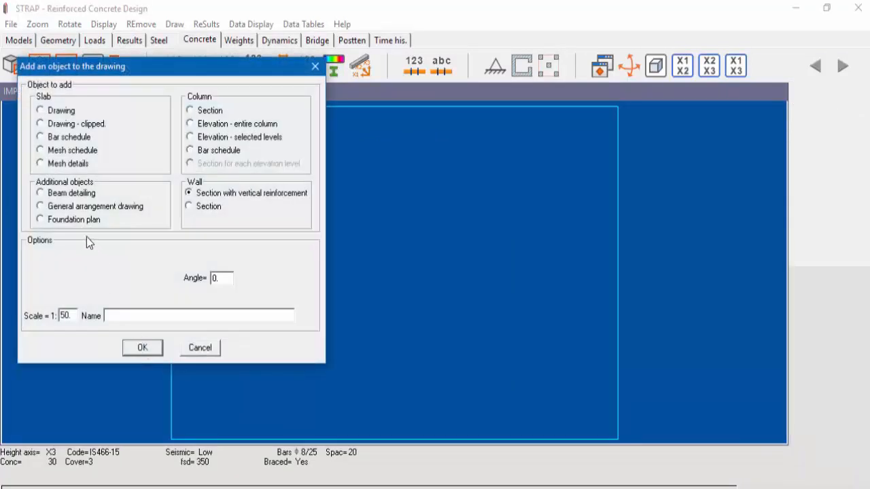
pyautogui.click(62, 208)
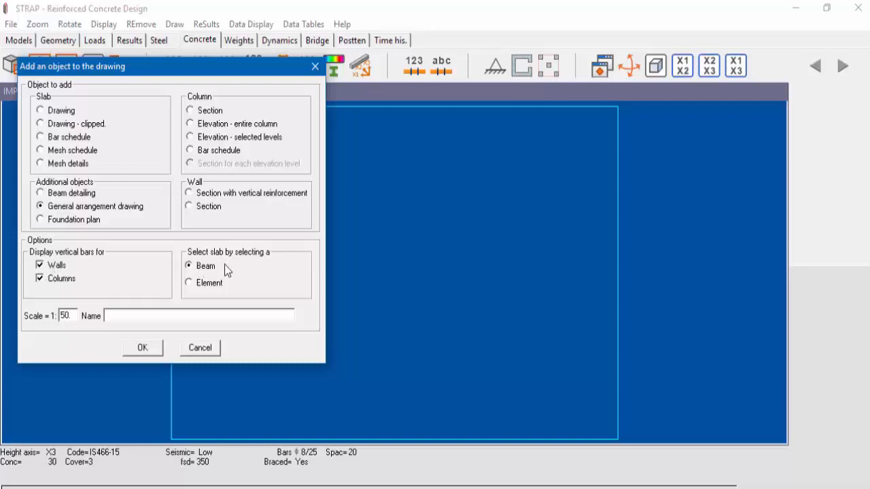
pyautogui.click(151, 348)
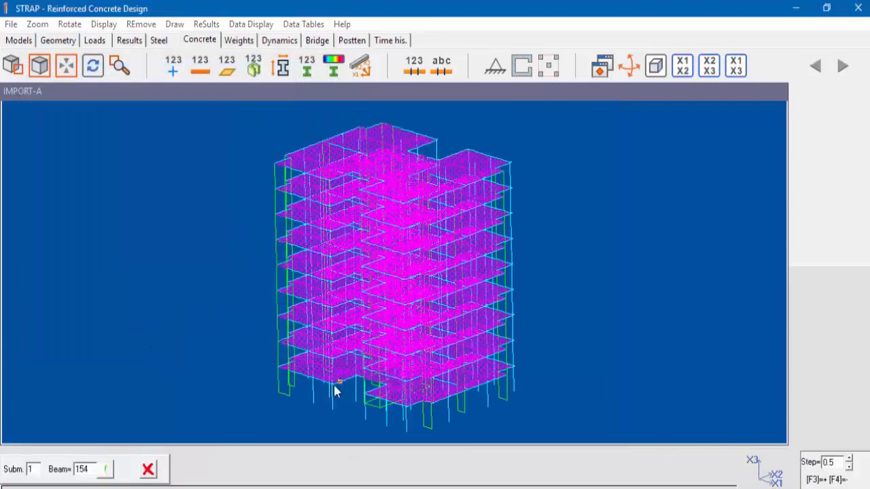
pyautogui.click(302, 377)
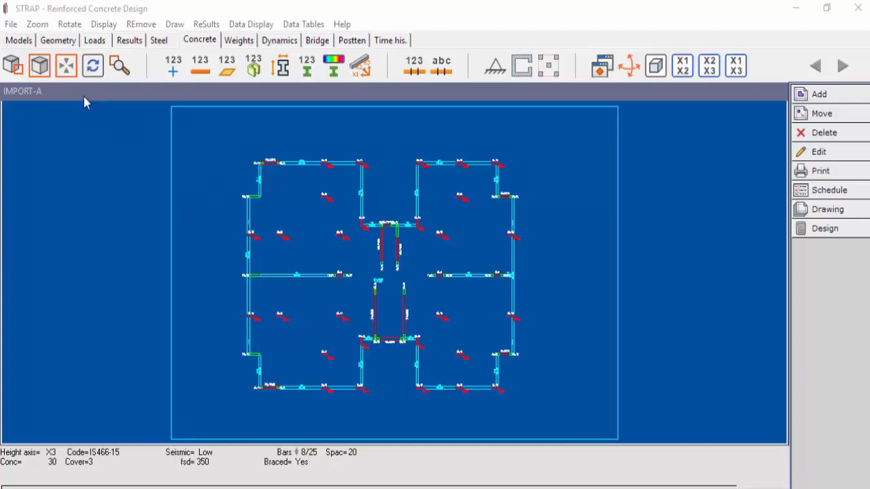
# - Output the general arrangement drawing with the Save for "Print/Edit drawing" option and open it in the drawing editor
pyautogui.click(18, 71)
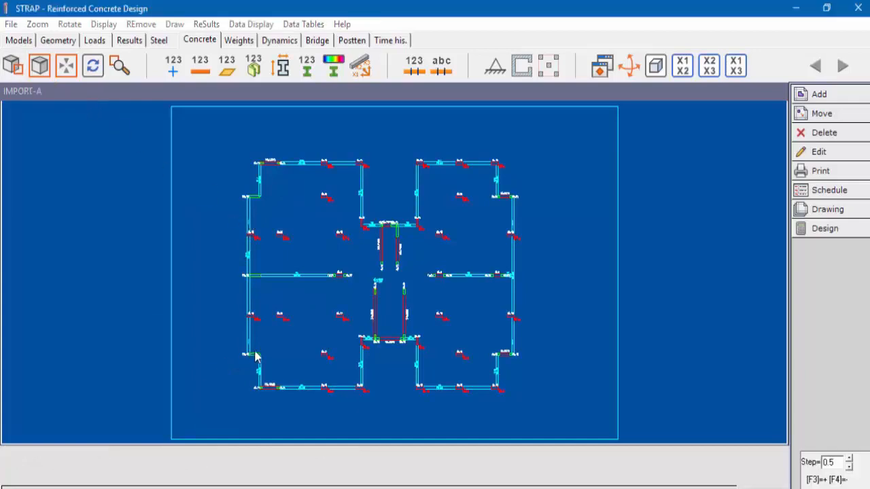
pyautogui.click(309, 311)
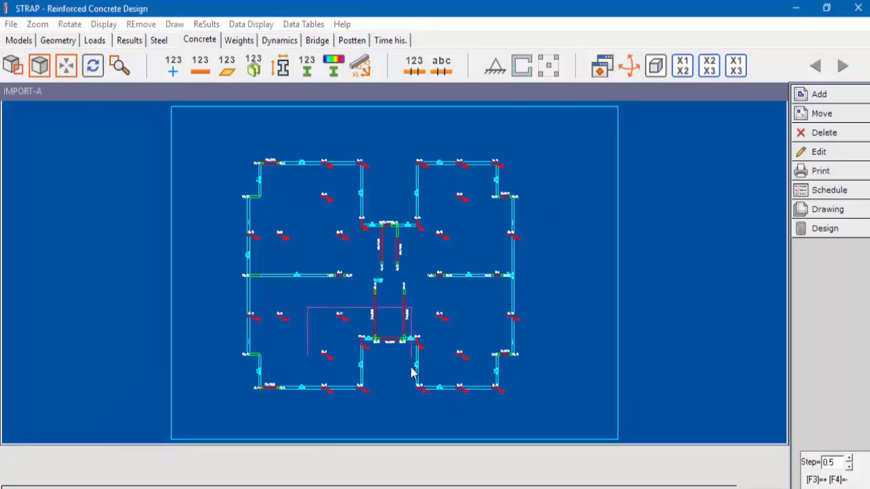
pyautogui.click(398, 397)
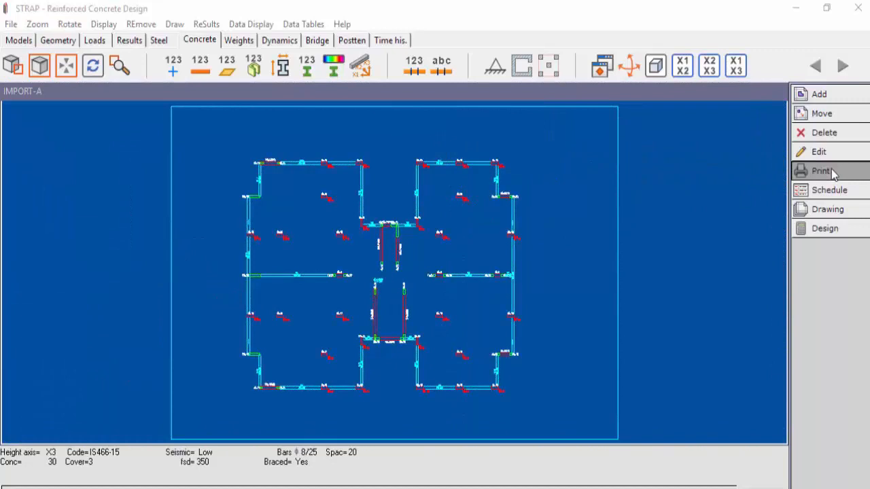
pyautogui.click(835, 172)
pyautogui.click(78, 196)
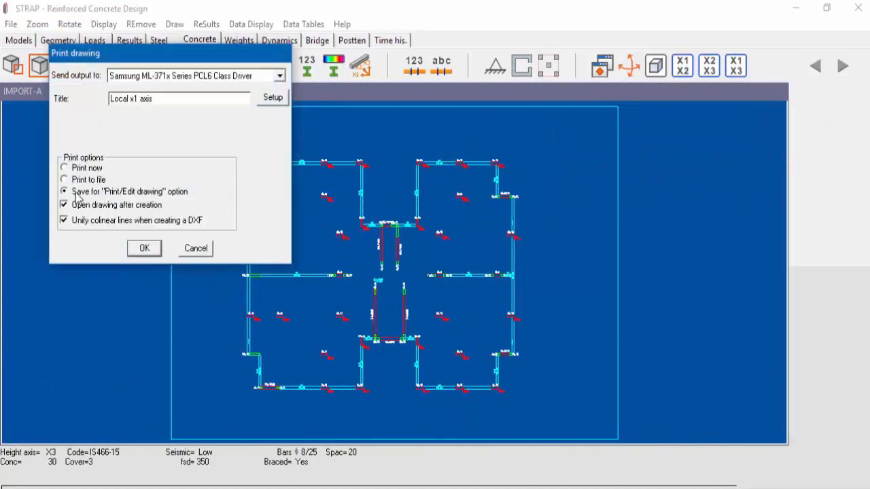
pyautogui.click(142, 250)
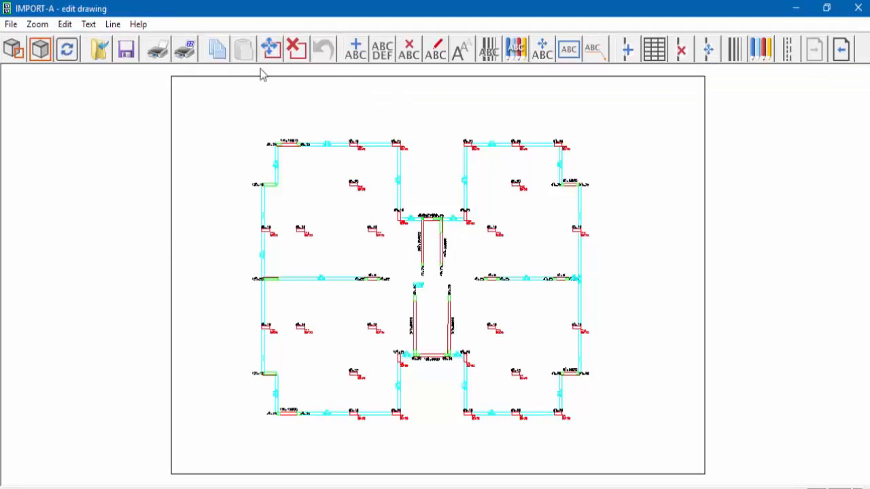
# - Add a horizontal dimension line above beam B10, measuring the corner wall, the span to column C24 and the column width
pyautogui.click(113, 25)
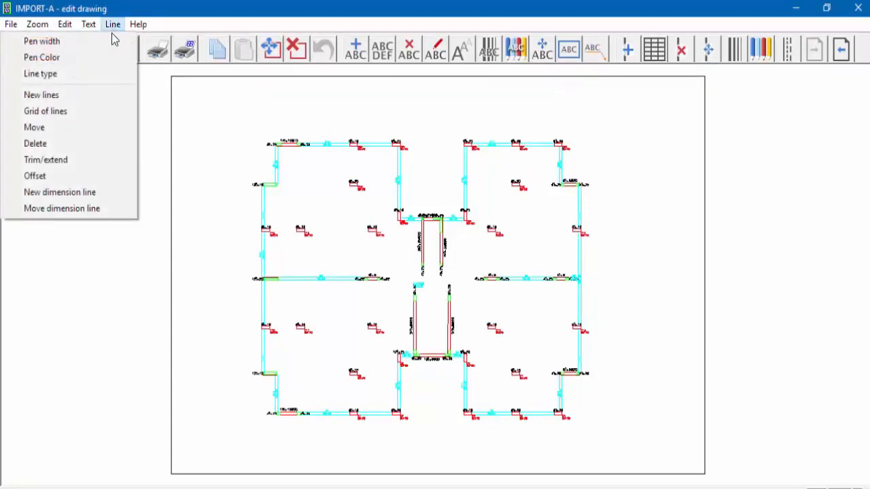
pyautogui.click(76, 195)
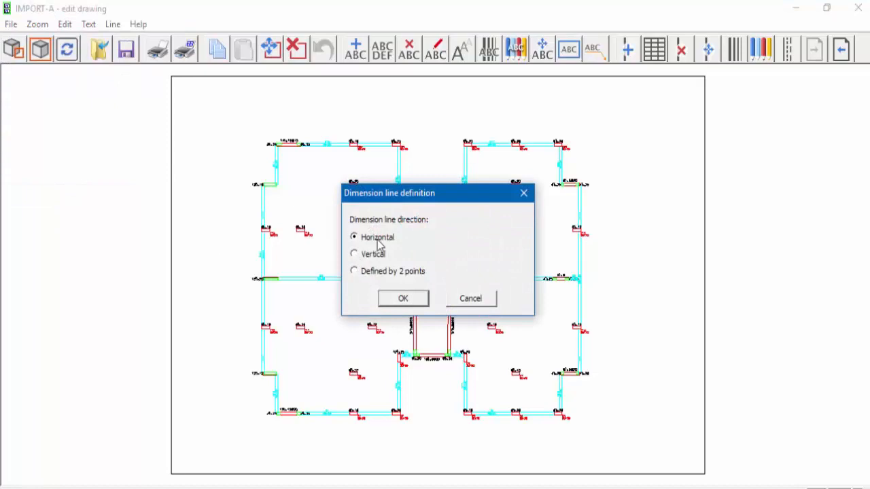
pyautogui.click(400, 301)
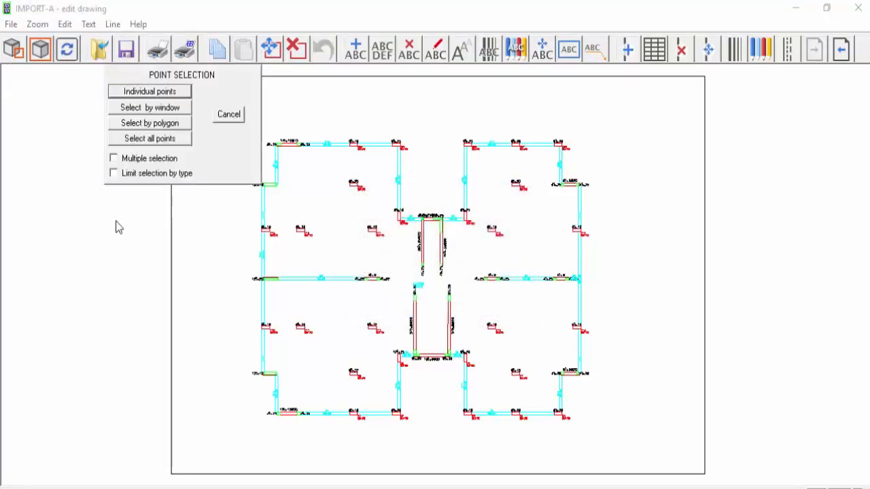
pyautogui.click(138, 95)
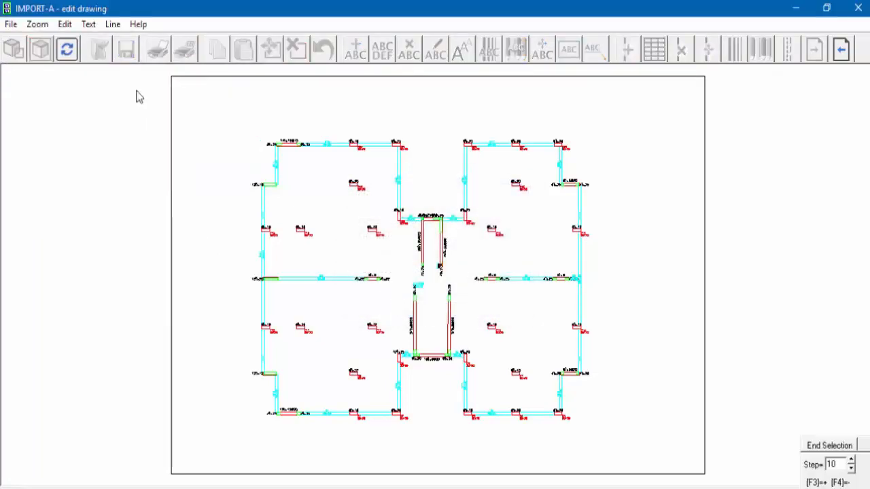
pyautogui.scroll(2, 422, 250)
pyautogui.scroll(4, 380, 374)
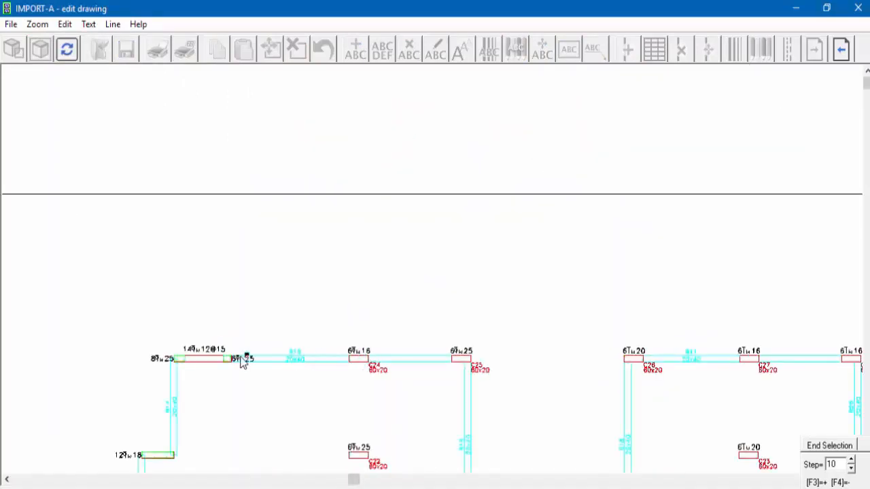
pyautogui.scroll(4, 245, 358)
pyautogui.scroll(2, 461, 241)
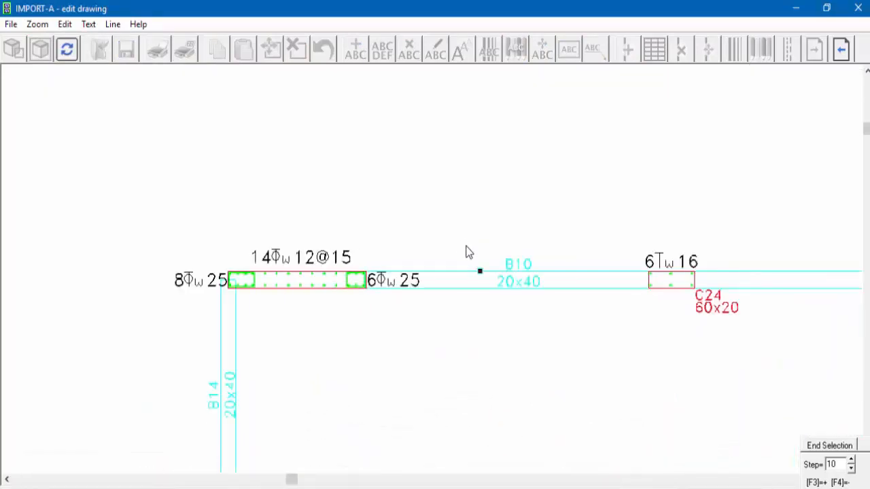
pyautogui.click(226, 257)
pyautogui.click(227, 267)
pyautogui.click(649, 273)
pyautogui.click(696, 272)
pyautogui.rightClick(697, 272)
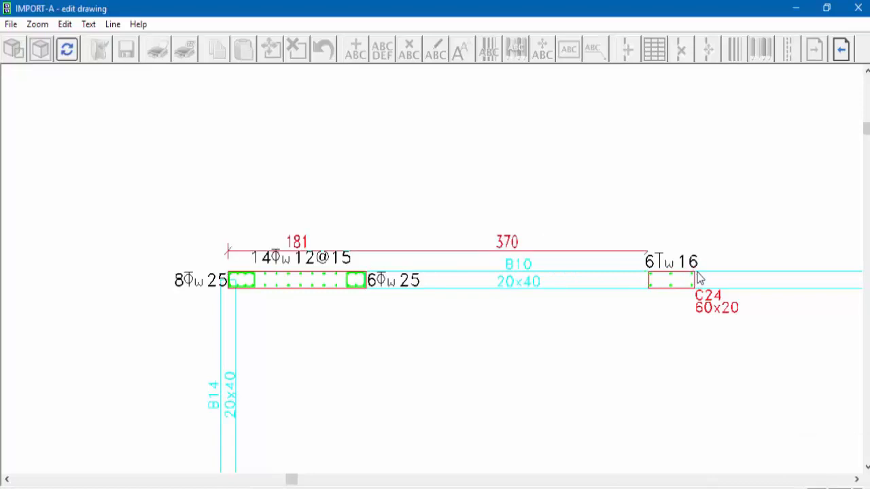
pyautogui.click(269, 194)
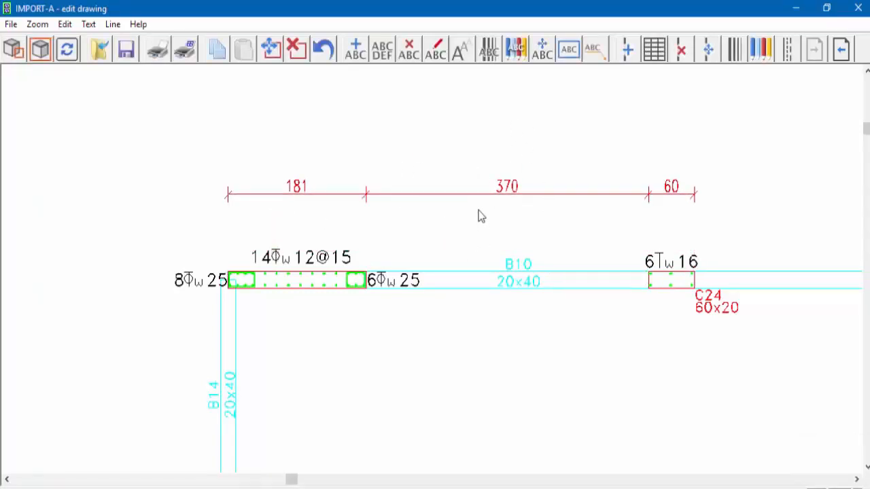
# - Move the new horizontal dimension line slightly closer to beam B10, selecting all its segments with a window
pyautogui.click(115, 26)
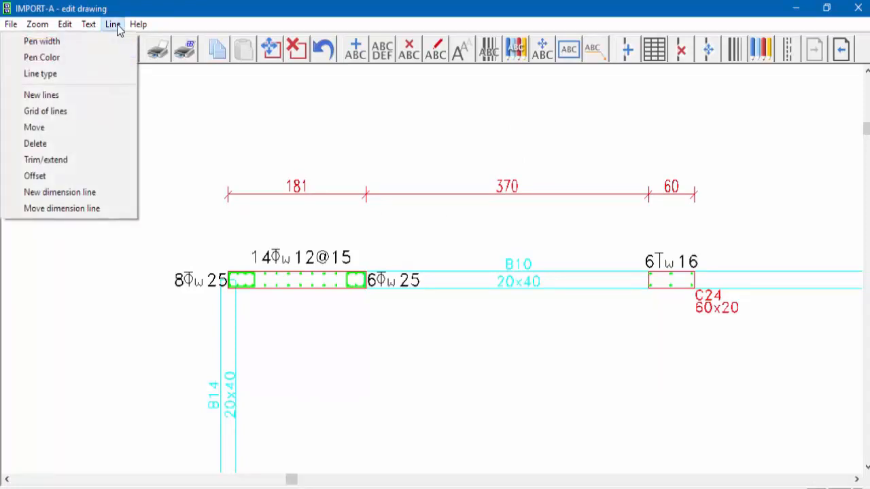
pyautogui.click(103, 208)
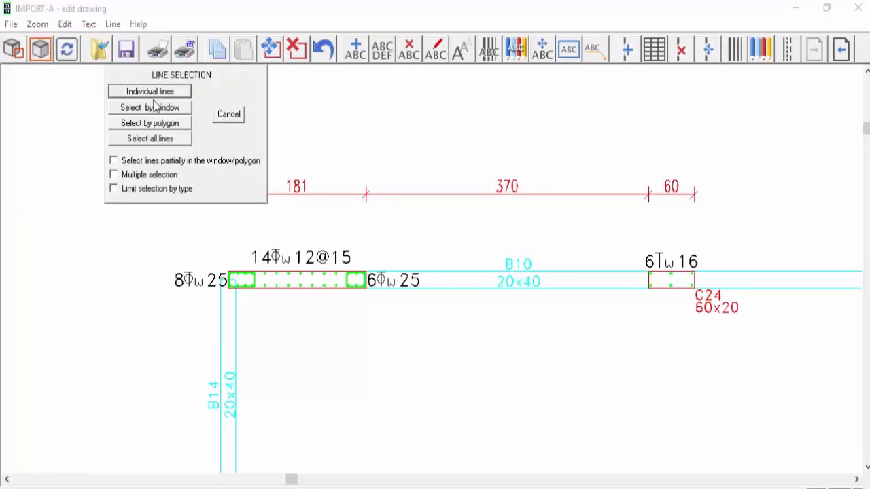
pyautogui.click(155, 106)
pyautogui.moveTo(197, 161)
pyautogui.mouseDown()
pyautogui.moveTo(709, 204)
pyautogui.moveTo(752, 227)
pyautogui.mouseUp()
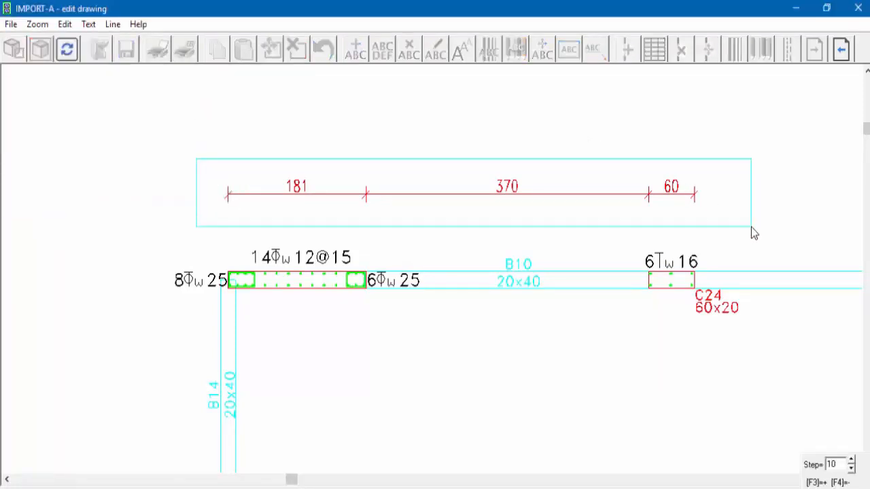
pyautogui.click(234, 206)
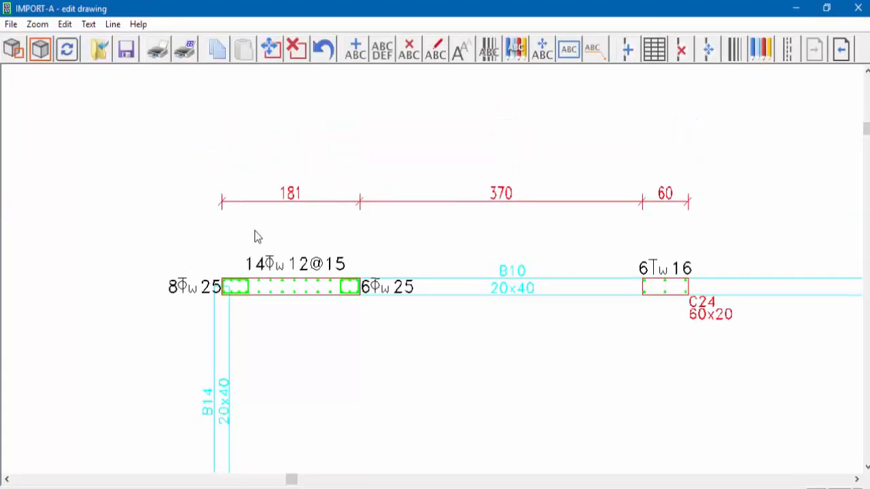